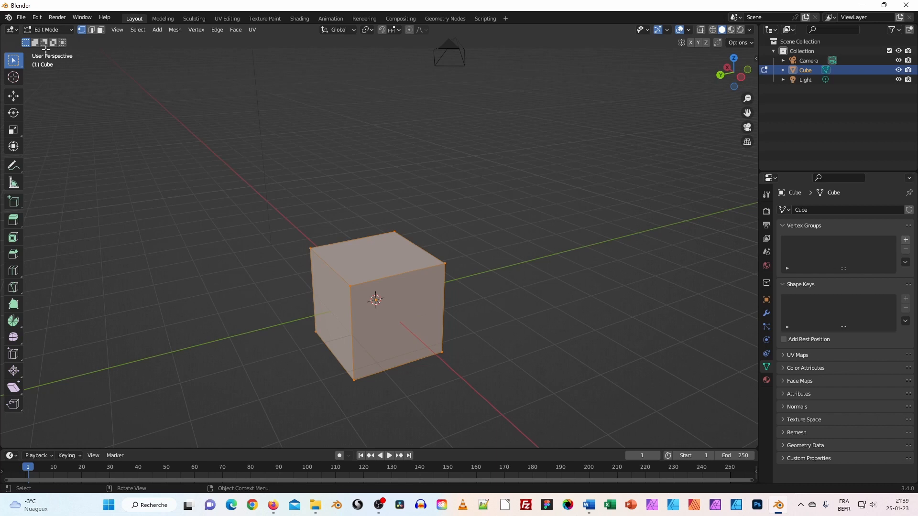
Merge all the cube's vertices at their center into a single point
shift+middle_drag(342, 299, 410, 277)
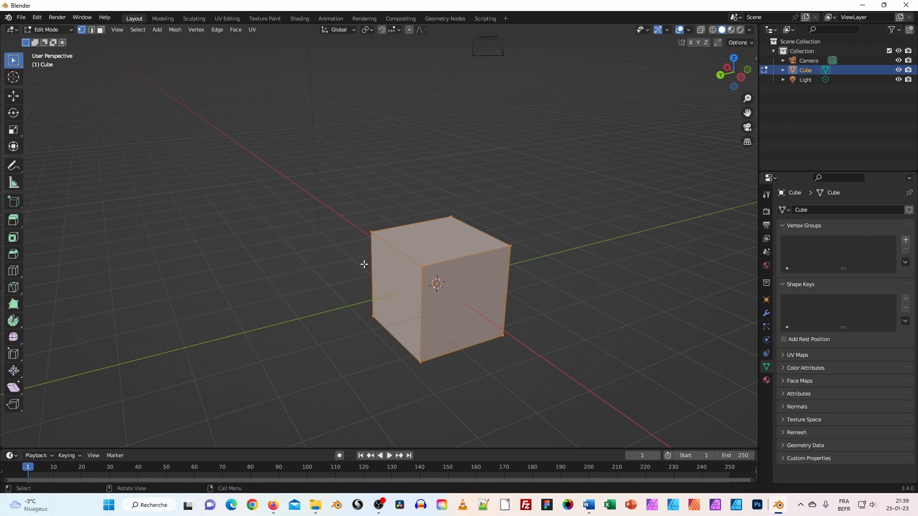
right_click(438, 263)
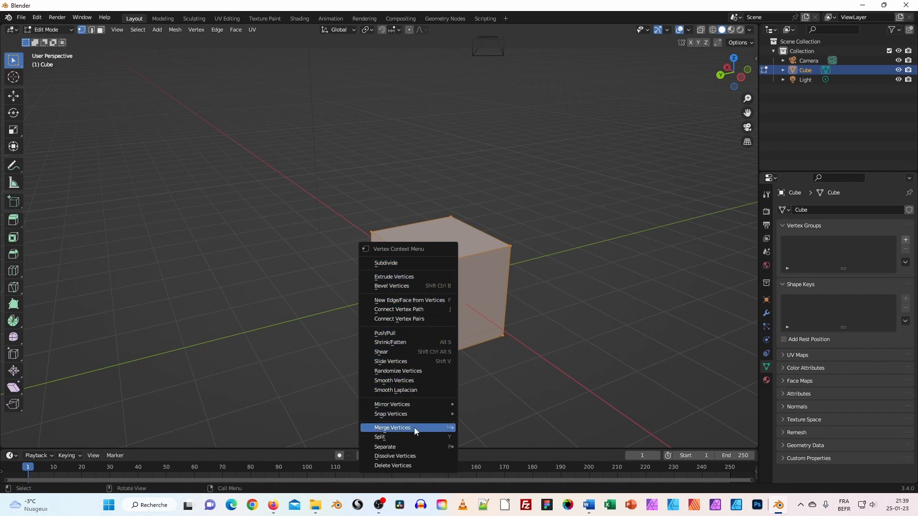
mouse_move(440, 428)
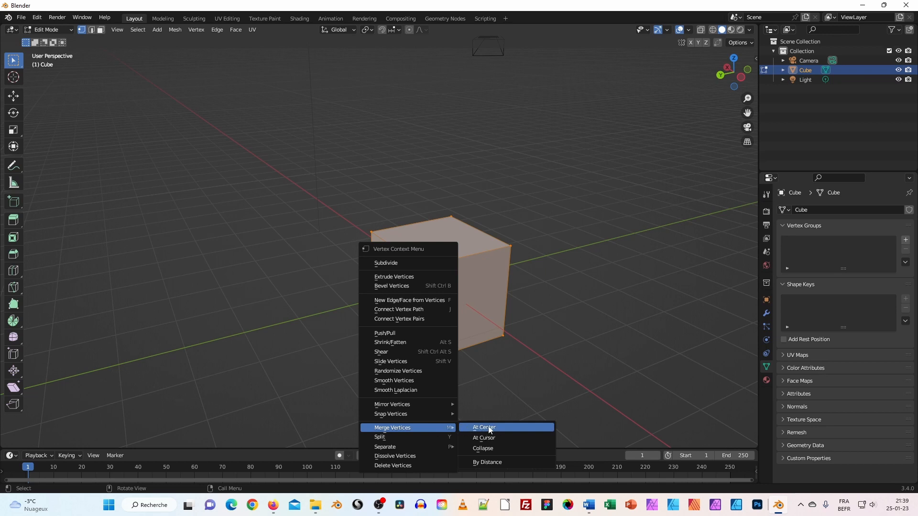
click(524, 428)
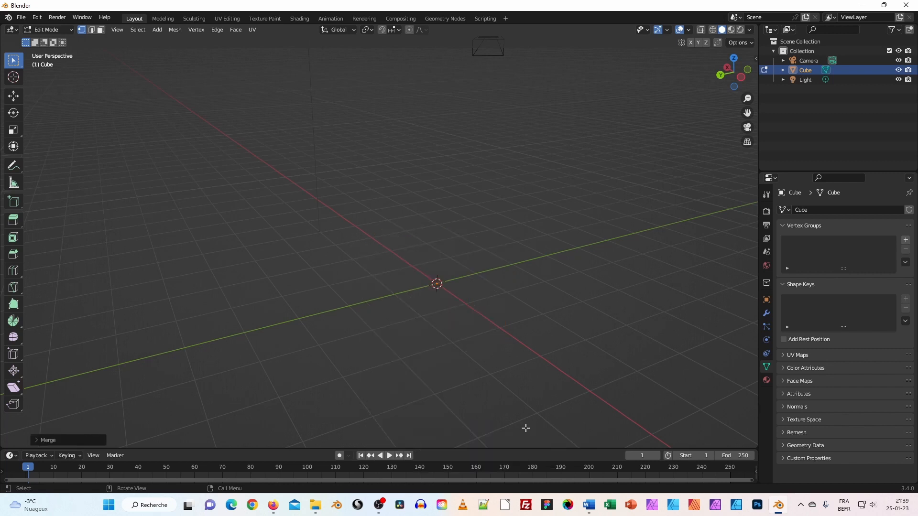
scroll(503, 371, up, 4)
shift+middle_drag(512, 360, 407, 312)
drag(441, 268, 368, 311)
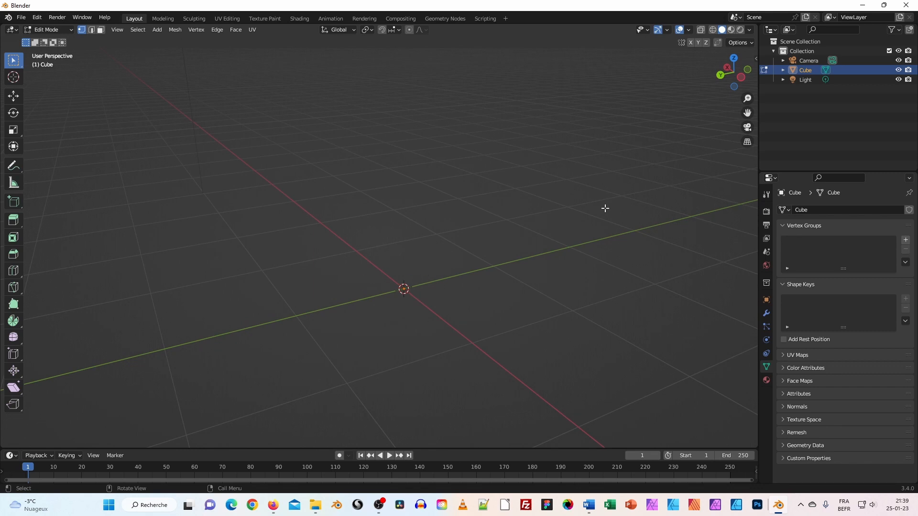
middle_drag(610, 149, 551, 174)
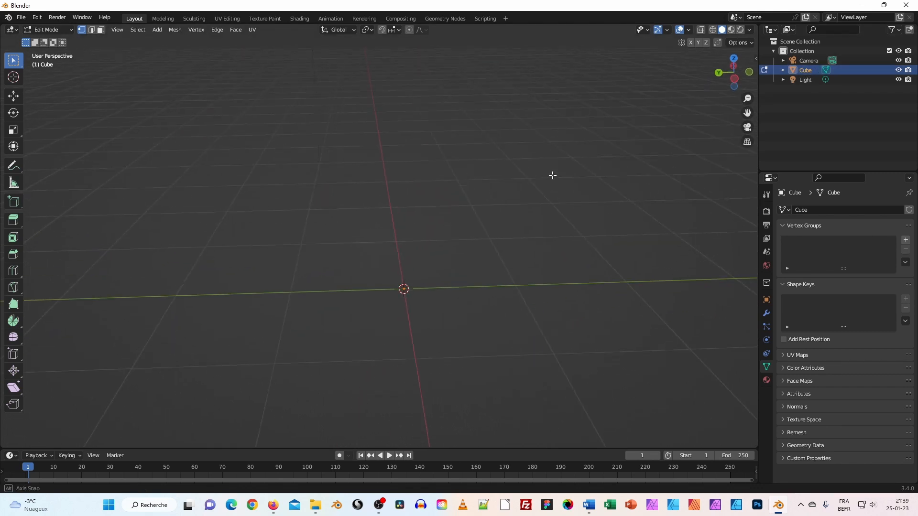
Rename the Cube object as Vase
double_click(805, 69)
text(Vase)
key(Return)
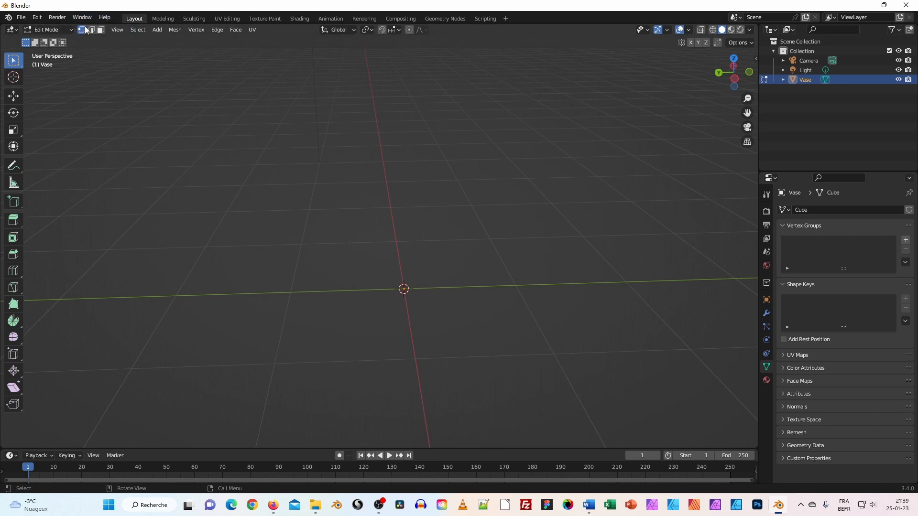
Set the viewport to the right orthographic view, closely framing the vertex at the origin
middle_drag(431, 318, 438, 299)
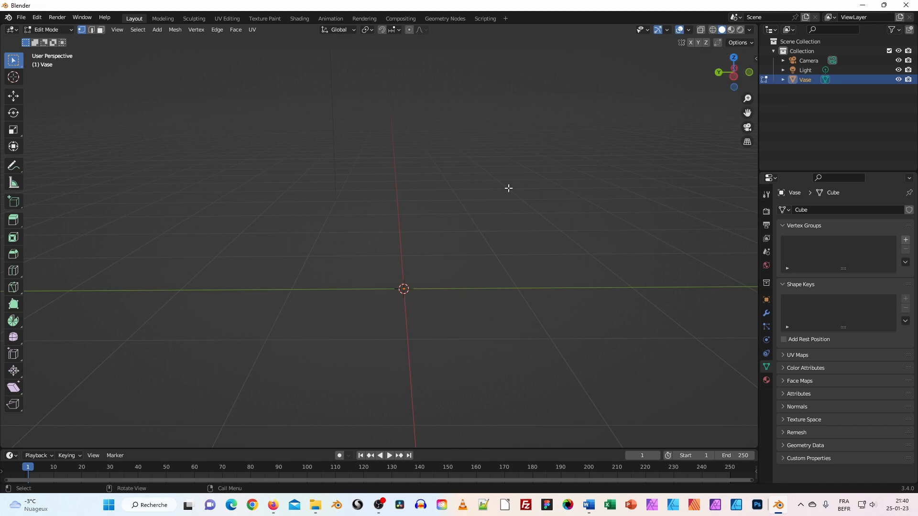
key(KP_1)
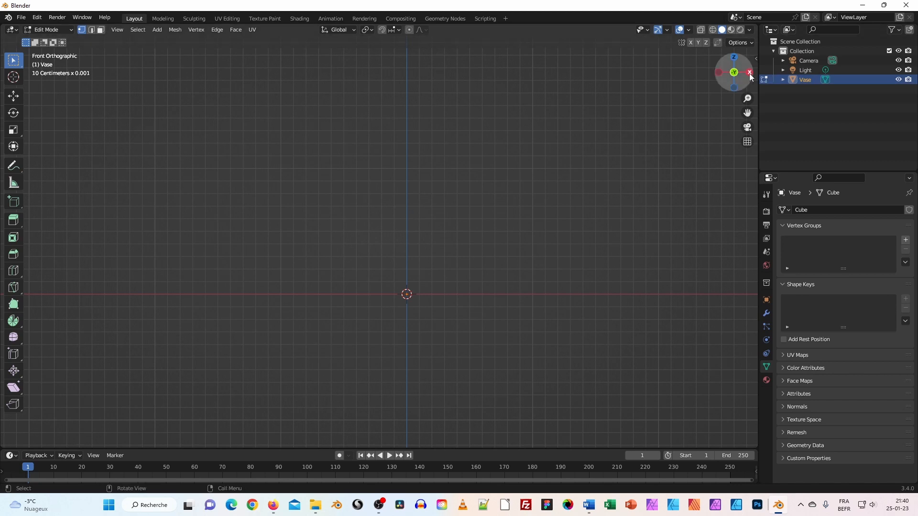
drag(738, 77, 732, 78)
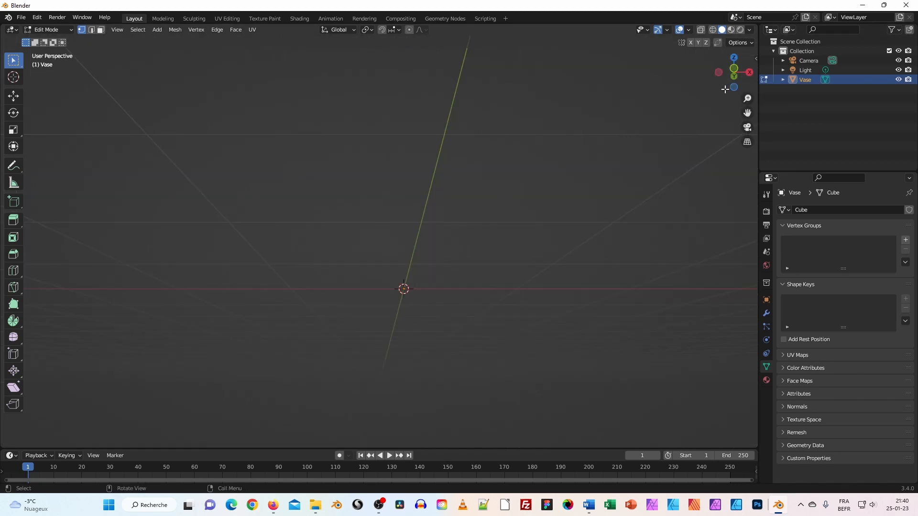
key(KP_3)
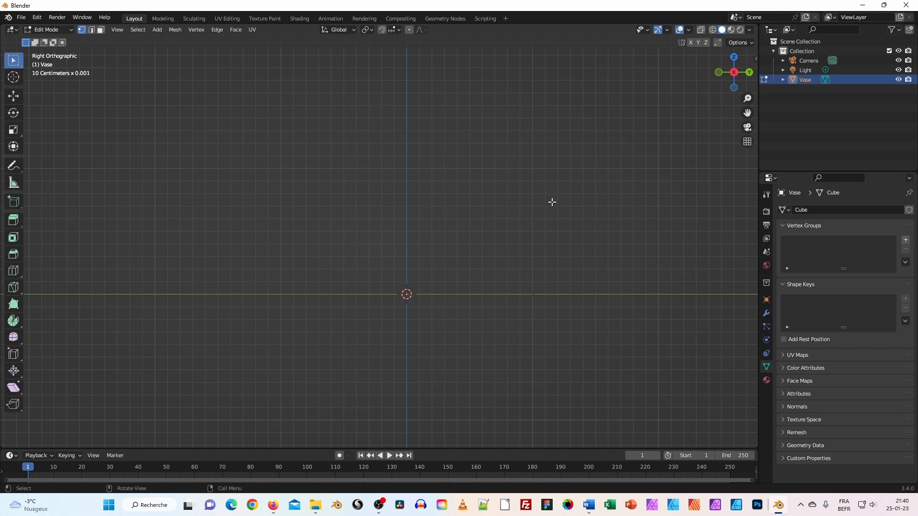
key(KP_4)
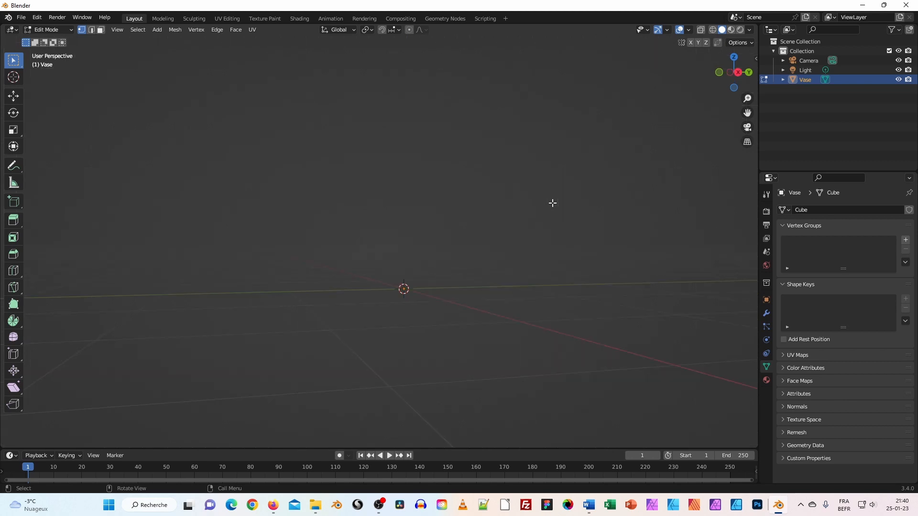
key(KP_5)
key(KP_6)
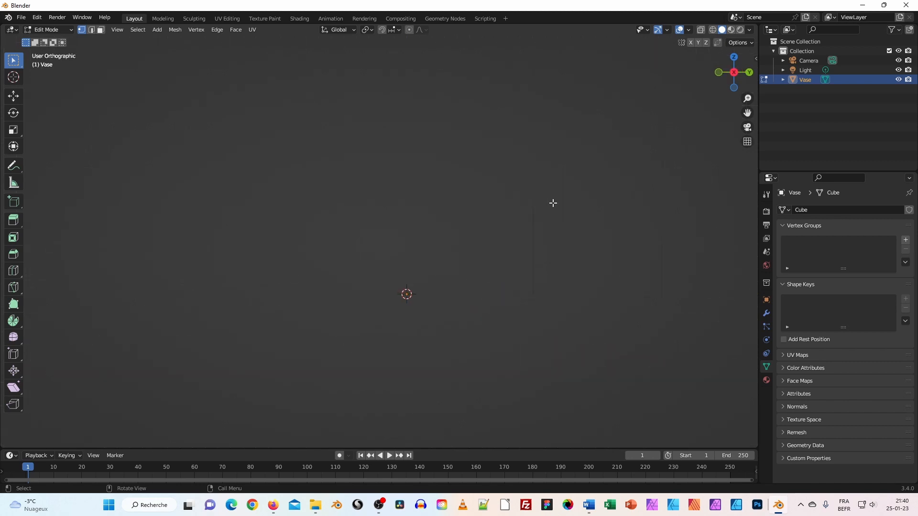
key(KP_3)
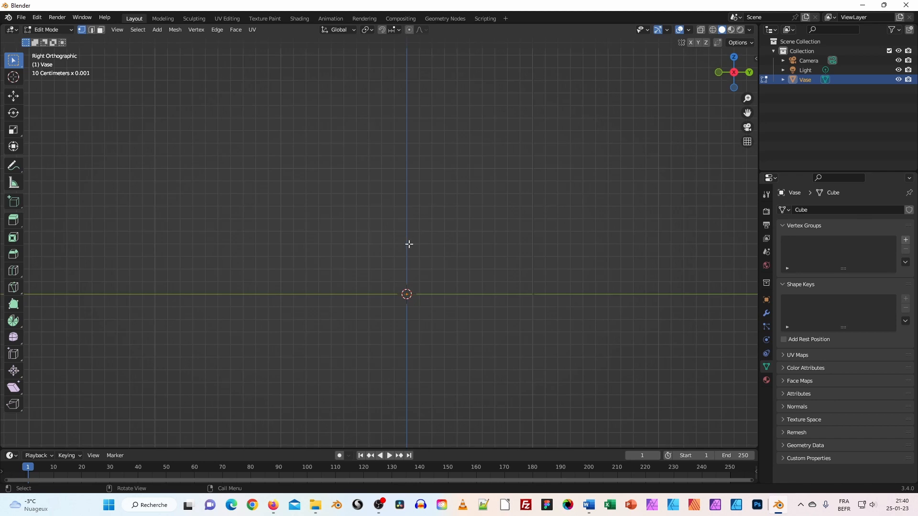
scroll(437, 317, up, 4)
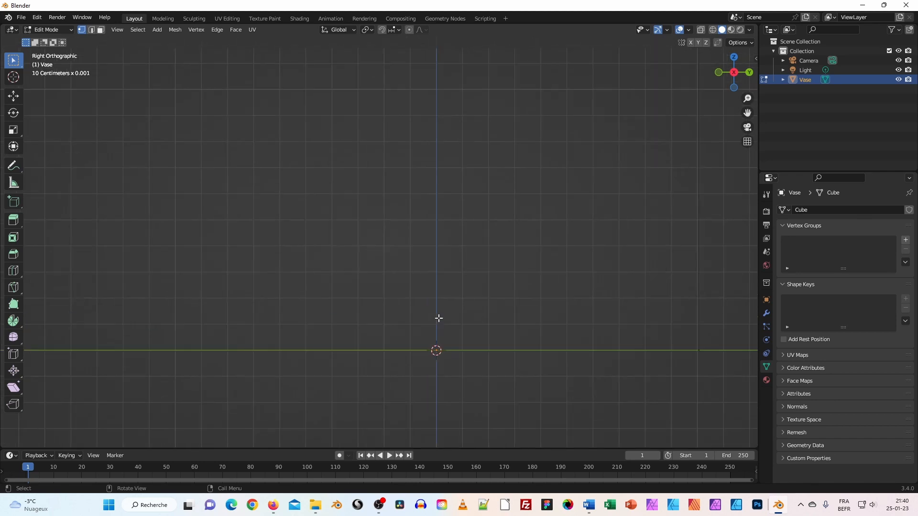
scroll(458, 374, down, 1)
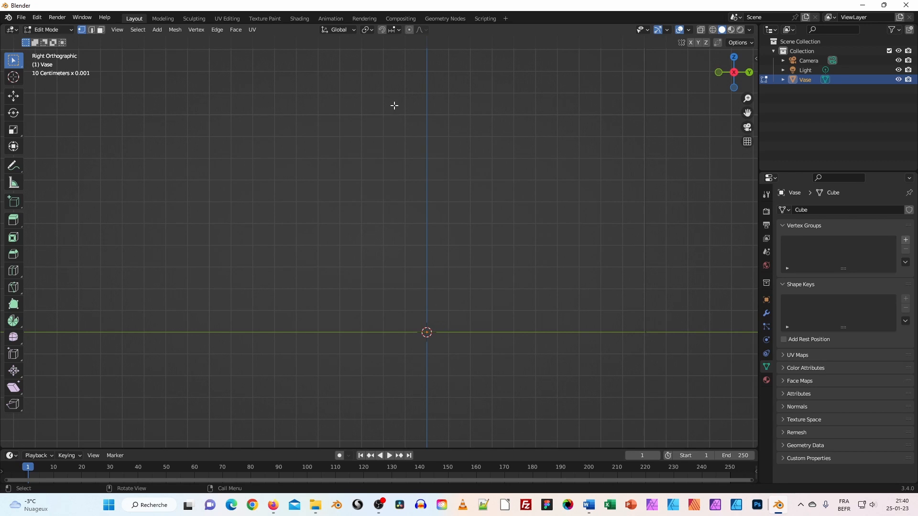
Enable Absolute Grid Snap for increment snapping, and select the single vertex at the origin
click(398, 30)
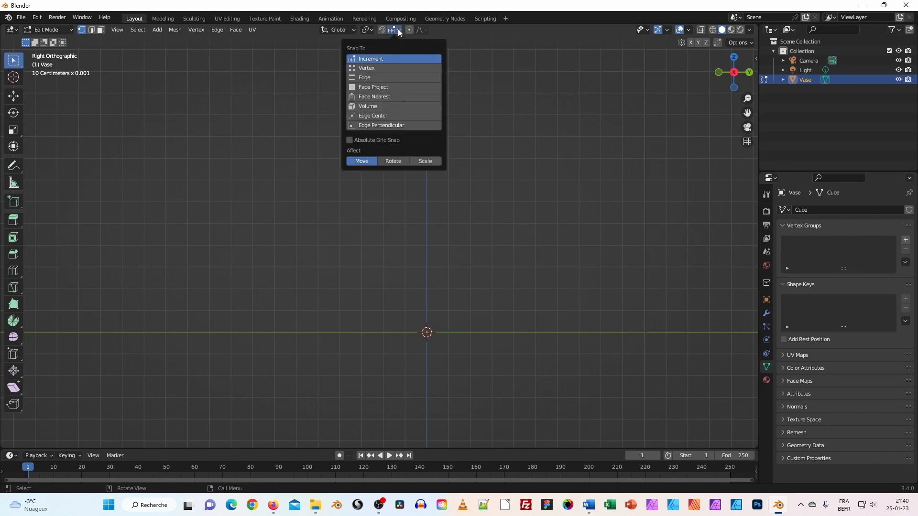
click(350, 141)
drag(476, 305, 393, 366)
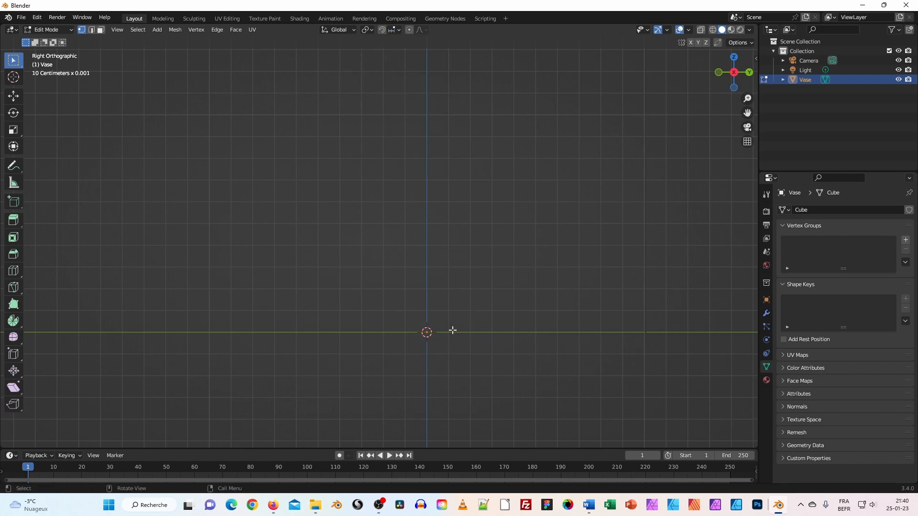
Extrude a new vertex from the origin vertex and place it on the Y axis, about 0.3 mm from the origin
click(18, 220)
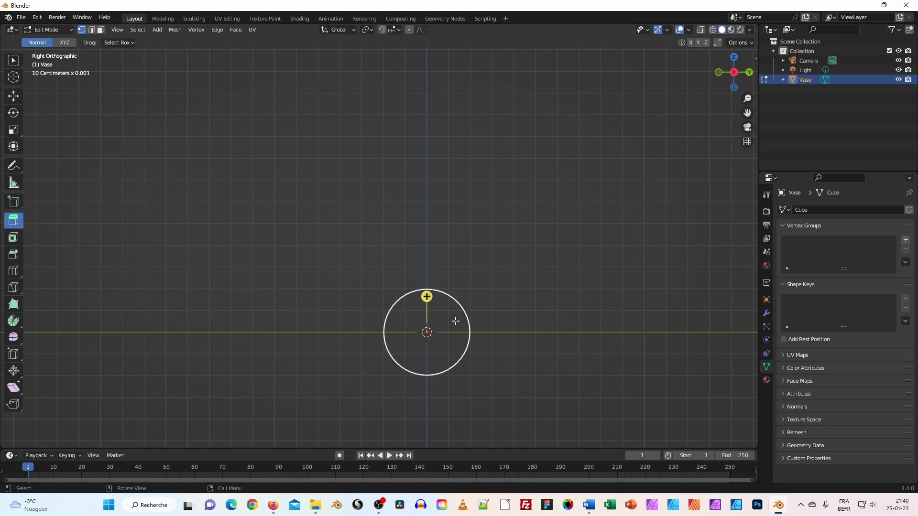
drag(426, 297, 436, 240)
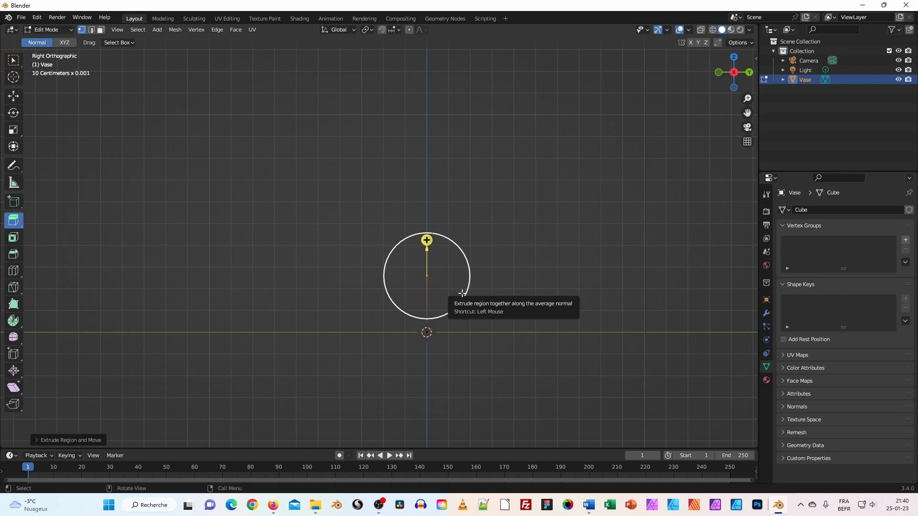
click(15, 101)
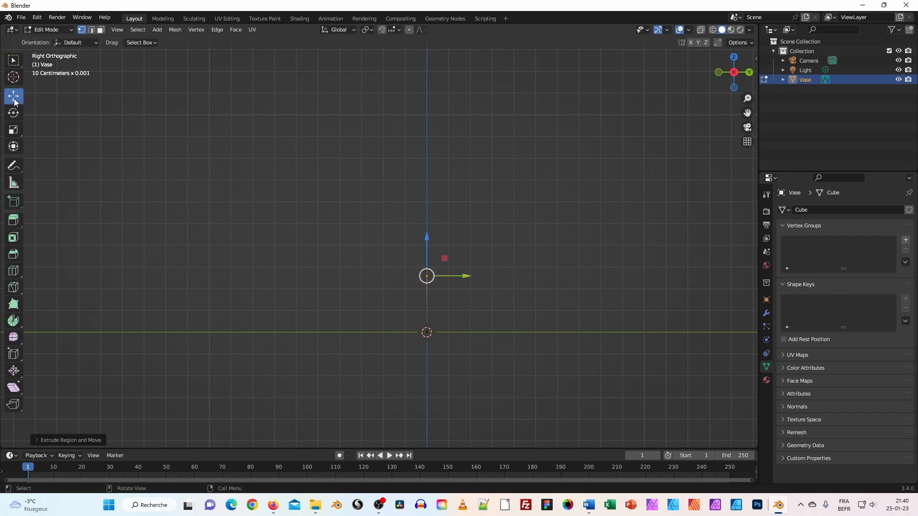
key(g)
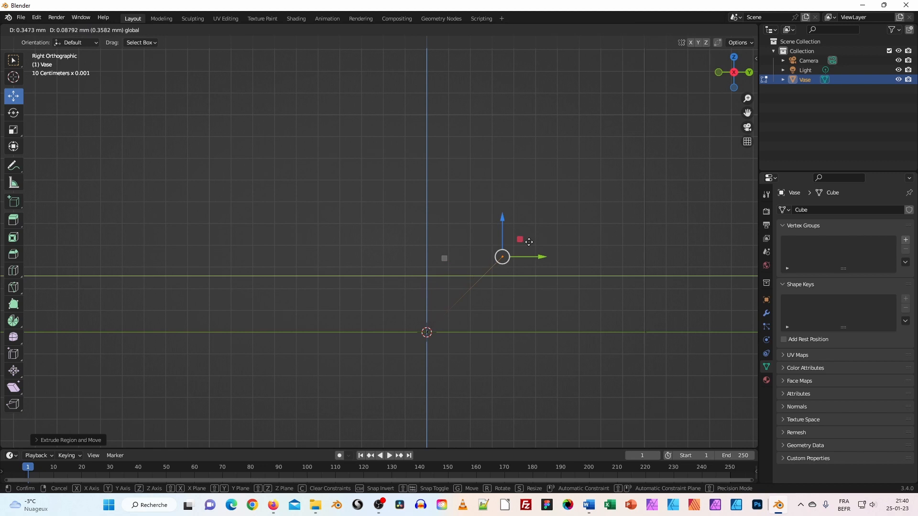
click(496, 225)
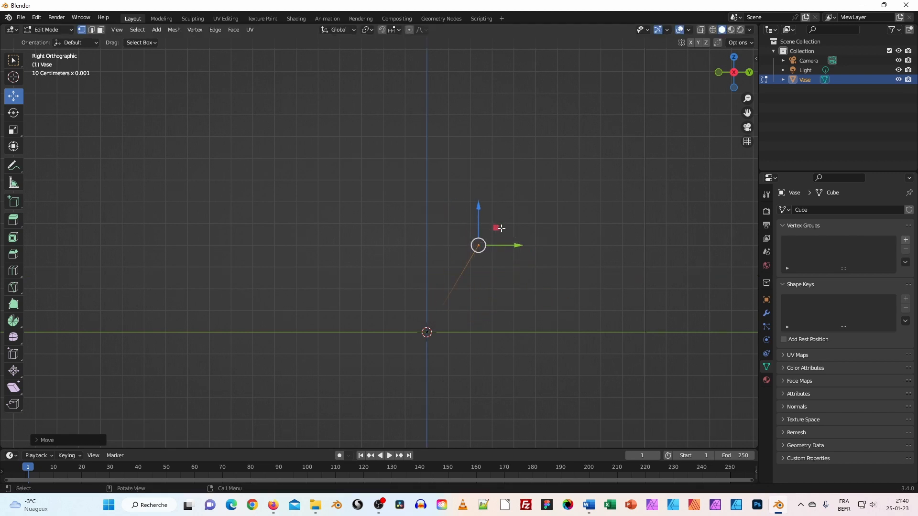
key(e)
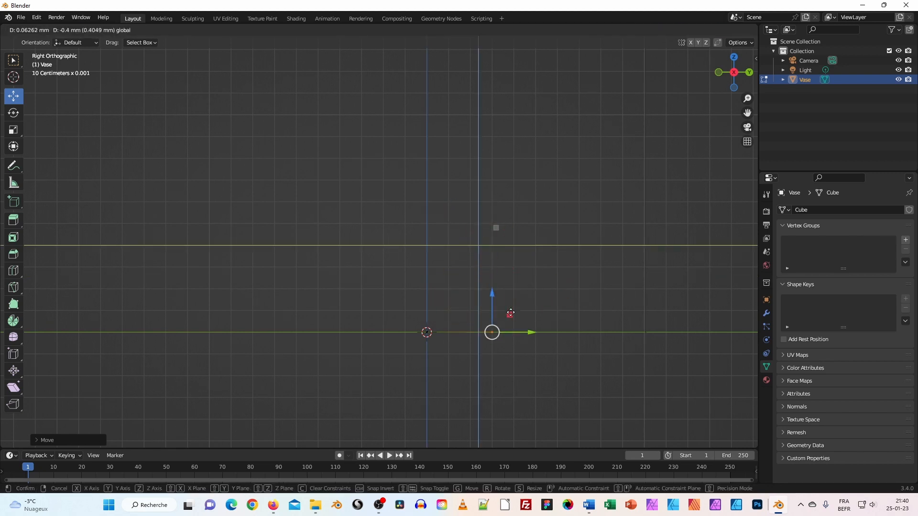
click(510, 315)
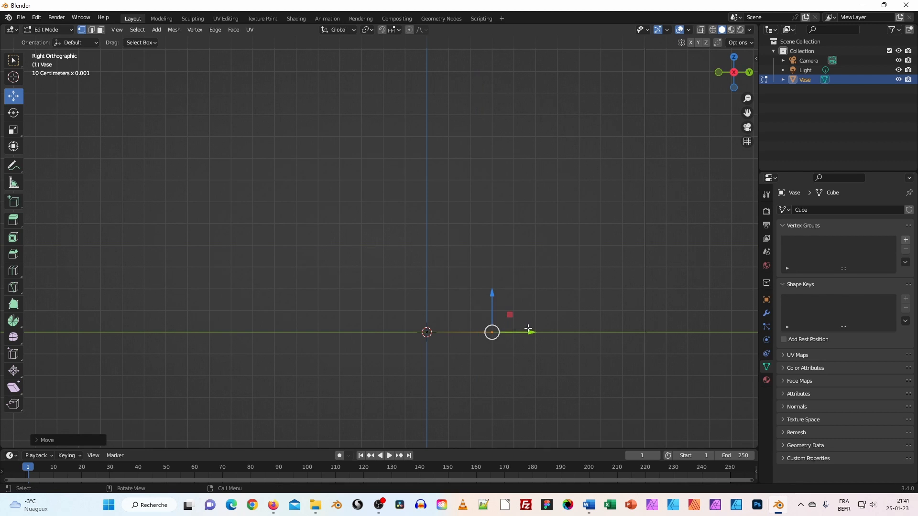
Move the extruded vertex outward along the Y axis to about 6 mm from the origin
scroll(548, 280, down, 1)
scroll(548, 280, down, 5)
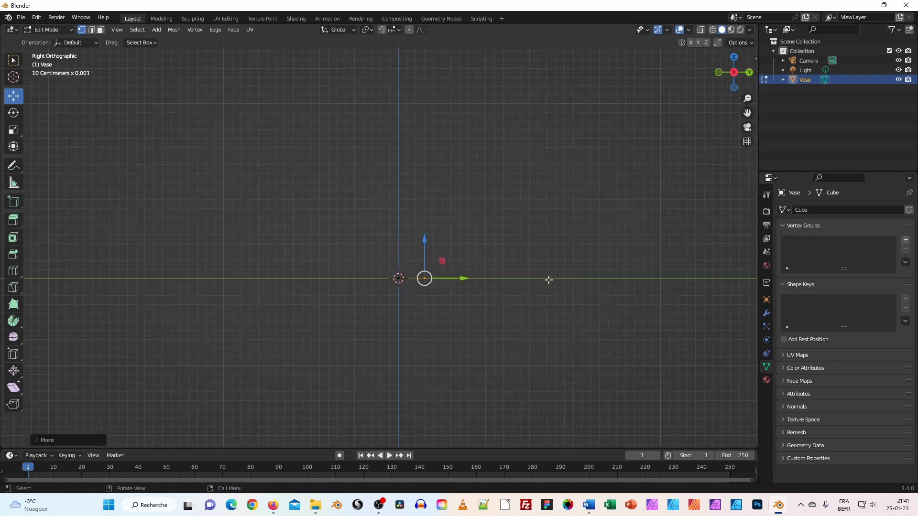
drag(421, 245, 3, 246)
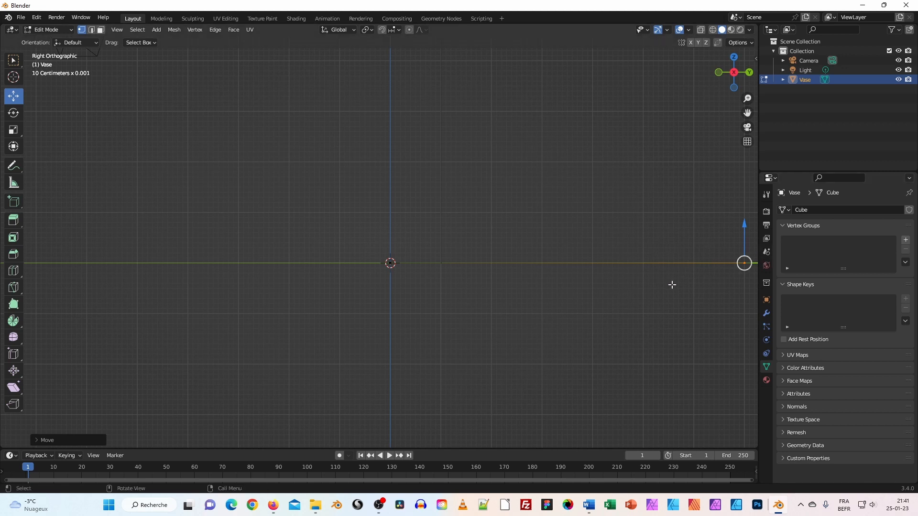
middle_drag(669, 287, 527, 299)
click(731, 74)
drag(687, 245, 634, 245)
shift+middle_drag(666, 299, 648, 303)
shift+middle_drag(520, 310, 530, 309)
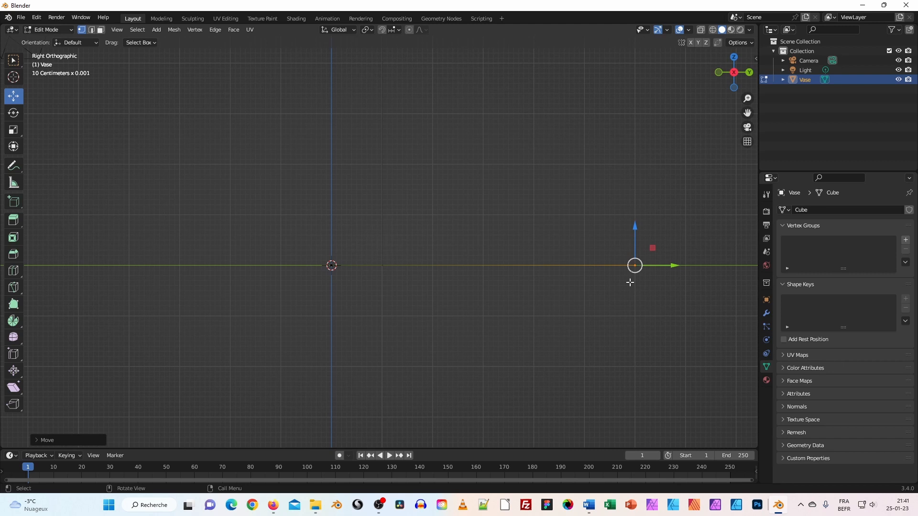
Extrude the outer end vertex of the base line upward by about 8 mm to form the side of the profile
scroll(501, 161, down, 3)
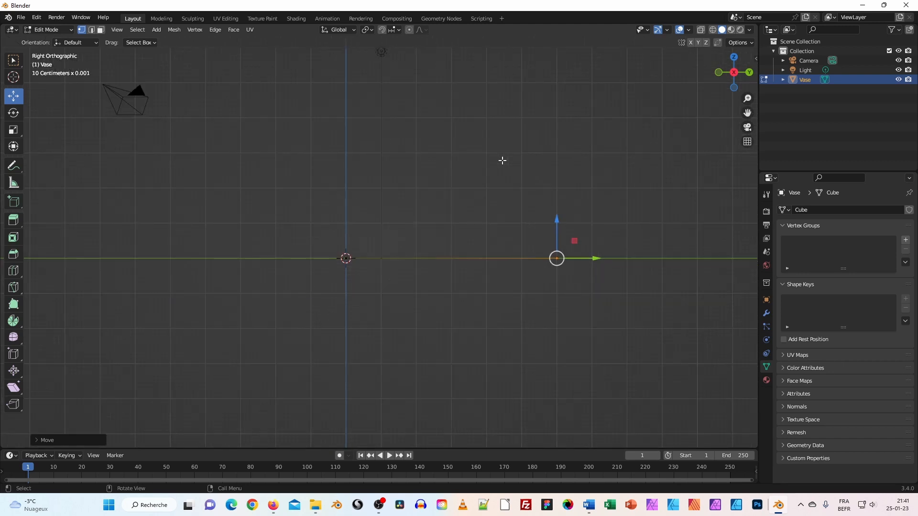
shift+middle_drag(465, 141, 455, 209)
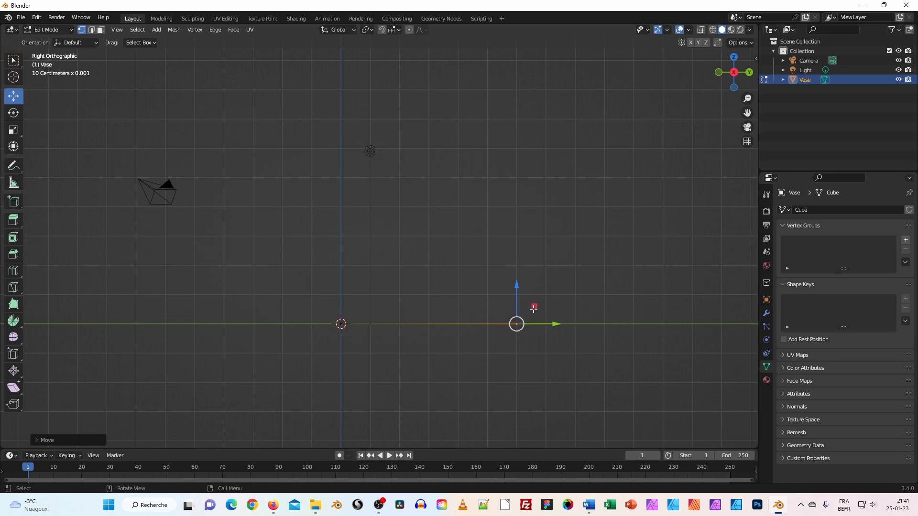
key(e)
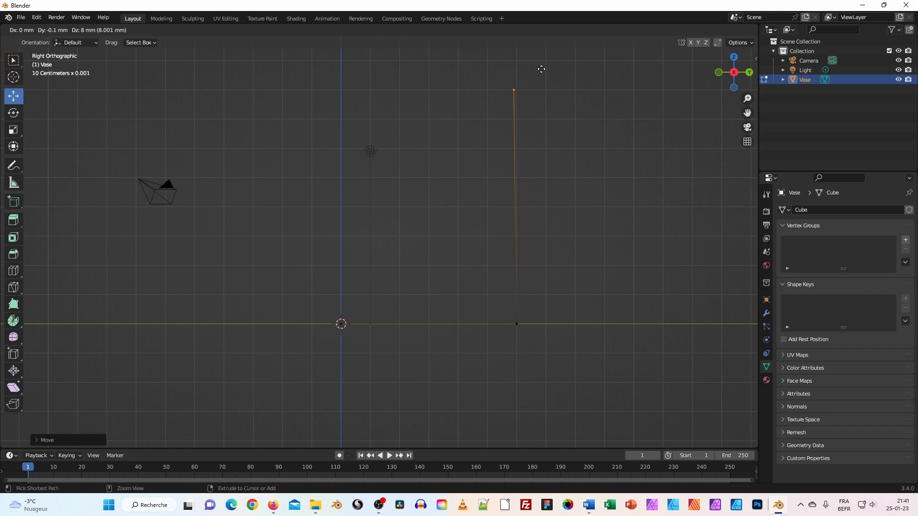
click(544, 70)
Raise the top vertex of the side line vertically to about 15 mm above the base line
scroll(568, 156, down, 3)
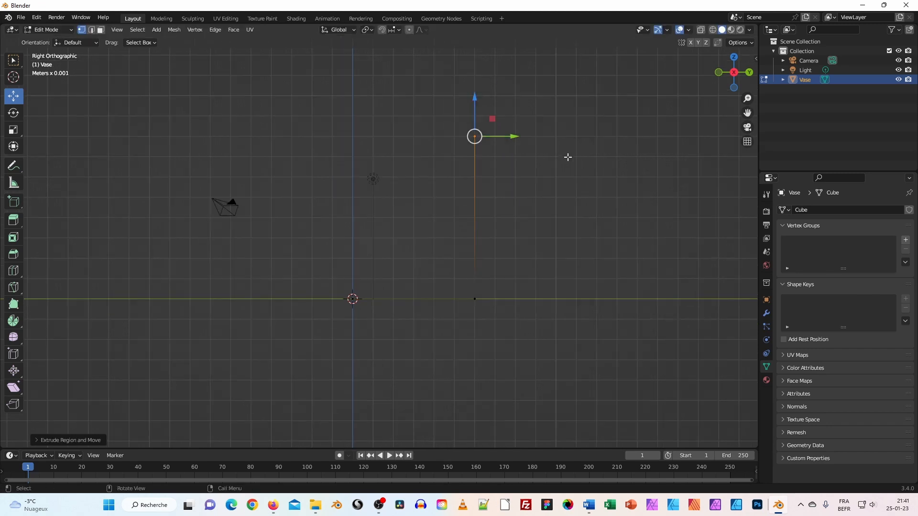
shift+middle_drag(535, 128, 565, 197)
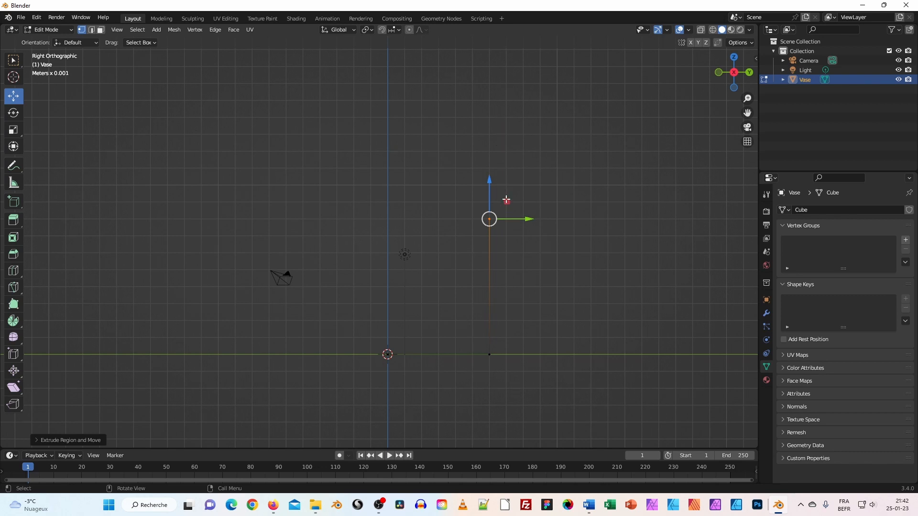
drag(506, 201, 508, 99)
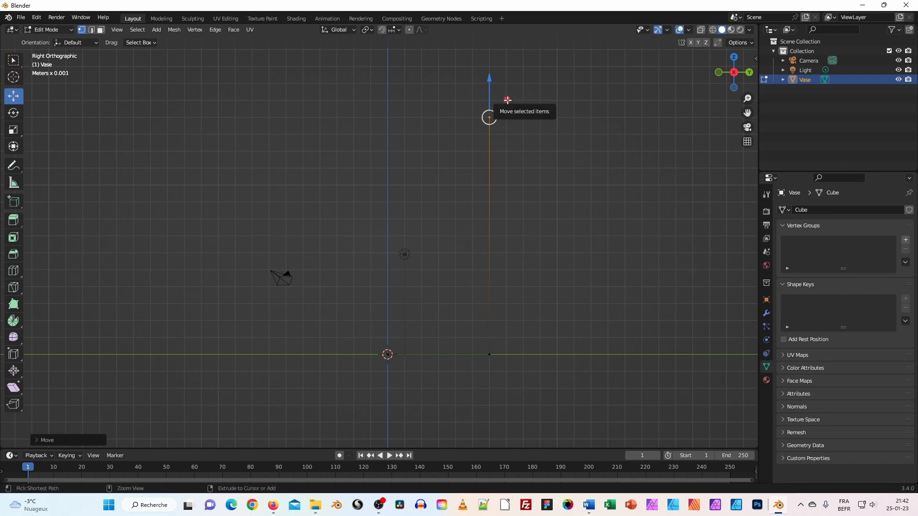
drag(507, 103, 507, 86)
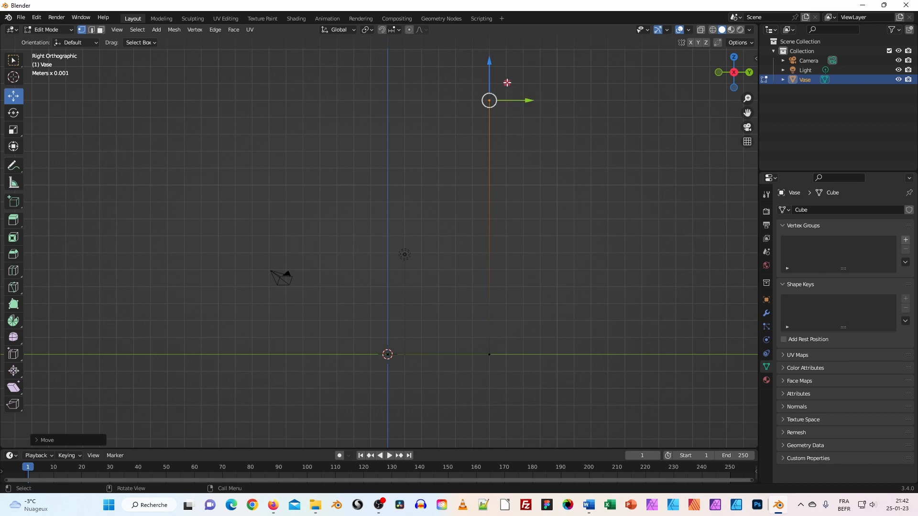
Extrude the profile's inner outline from the top vertex: about 1 mm inward, 14 mm down, and 5 mm inward to the Z axis
drag(507, 82, 493, 85)
ctrl+click(490, 86)
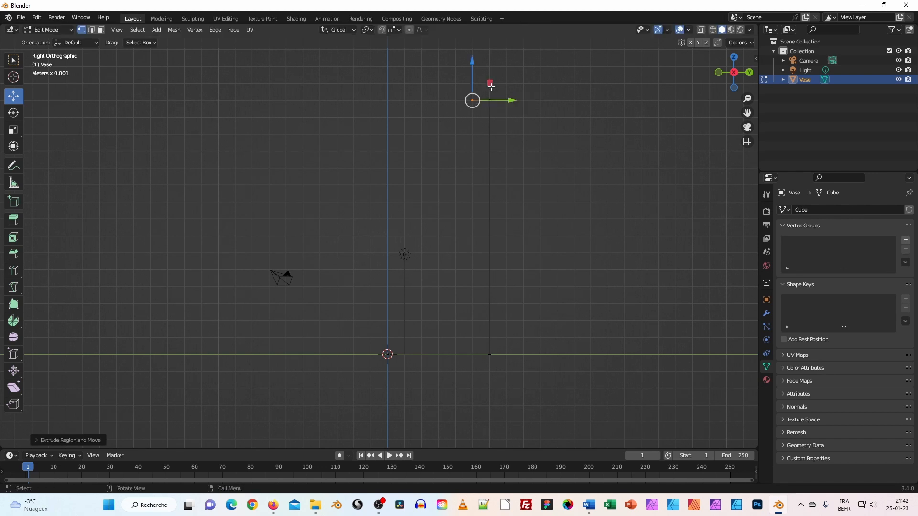
key(e)
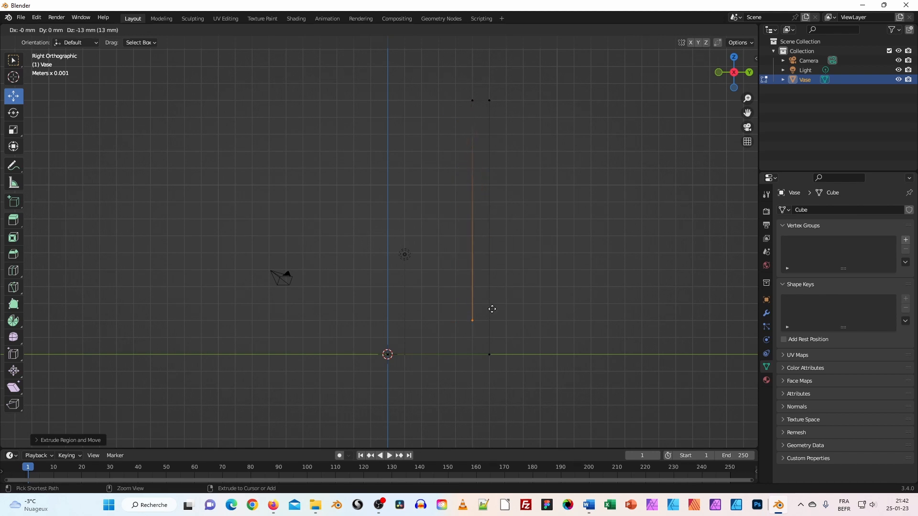
click(493, 325)
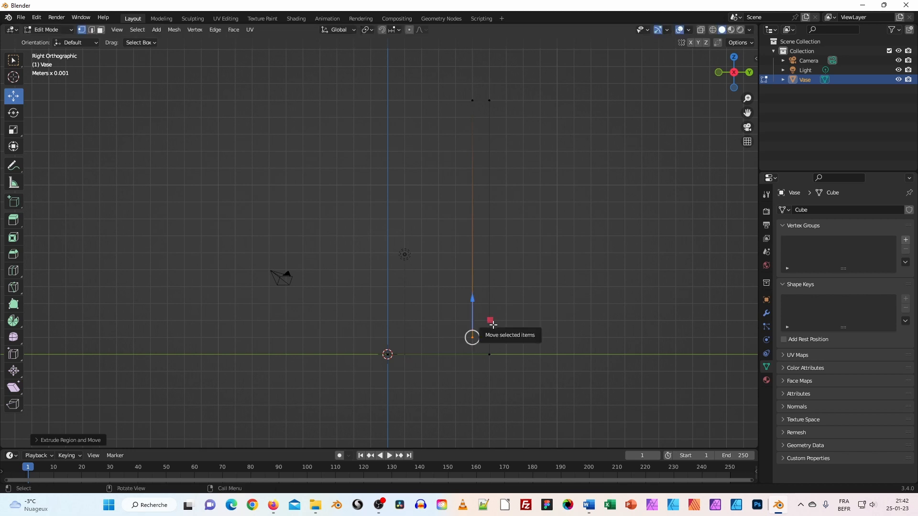
key(e)
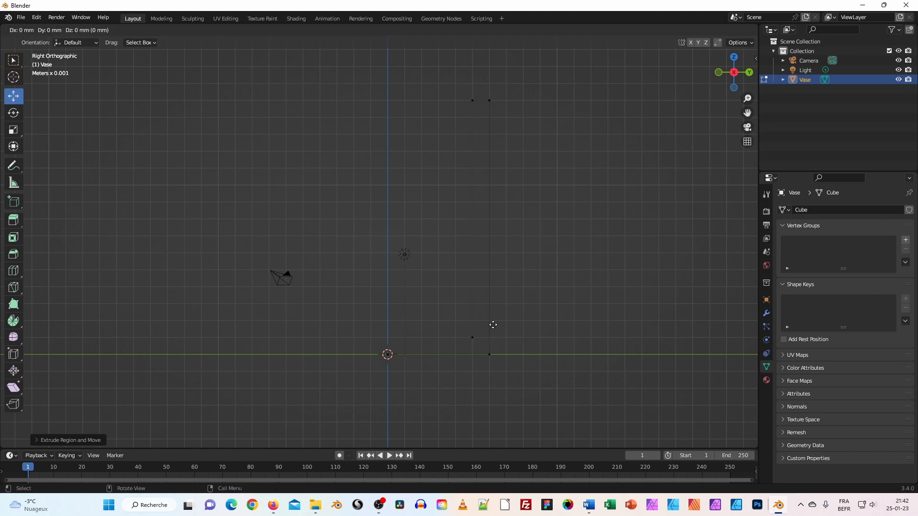
click(409, 321)
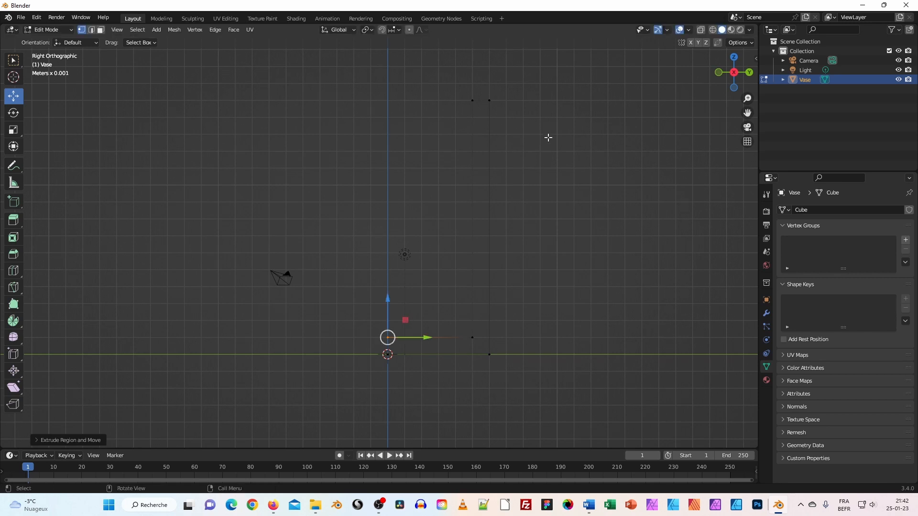
Move the two rim vertices together about 2.4 mm outward along the Y axis to slant the wall
drag(513, 83, 434, 167)
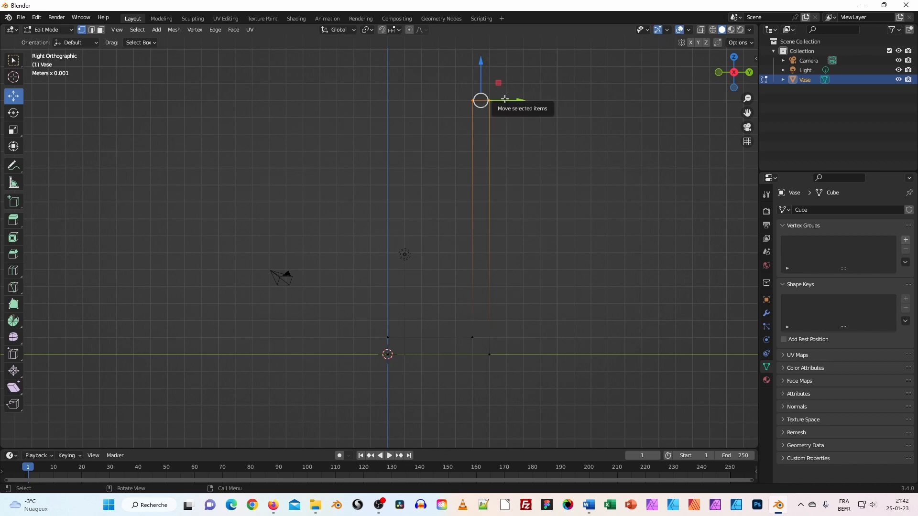
drag(505, 99, 561, 113)
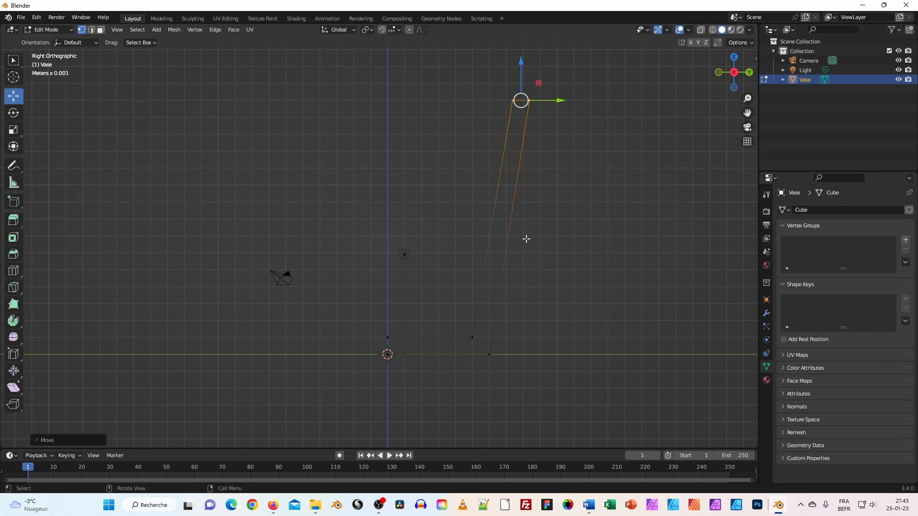
Subdivide the inner wall edge between the inner rim vertex and the inner floor corner
click(509, 102)
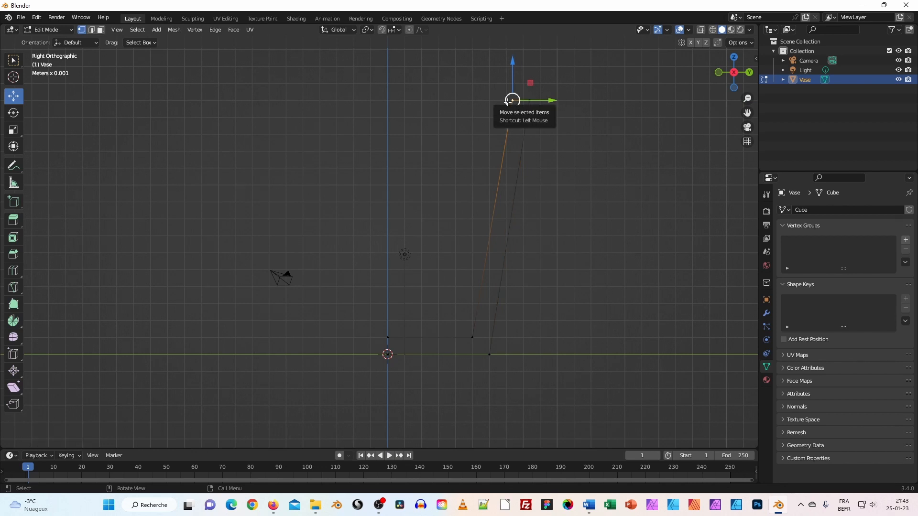
shift+click(473, 338)
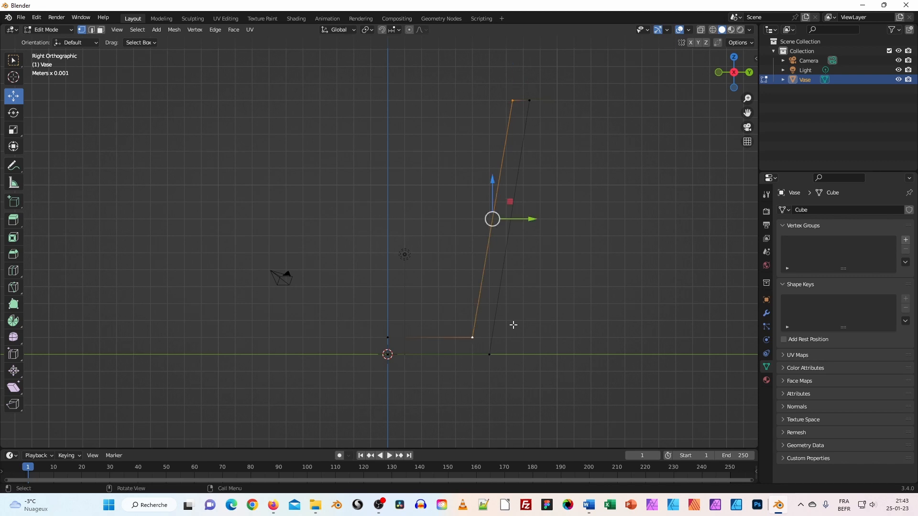
click(514, 103)
ctrl+drag(457, 326, 479, 356)
shift+click(473, 339)
right_click(486, 250)
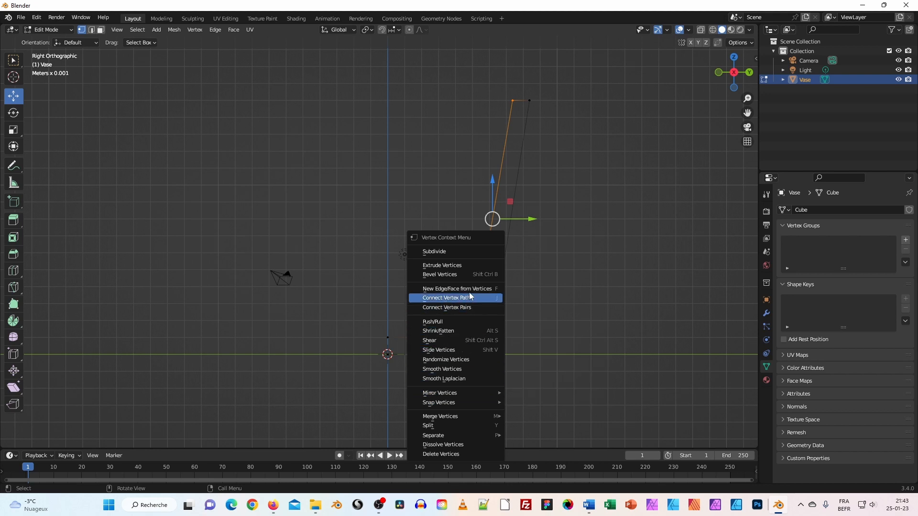
click(456, 253)
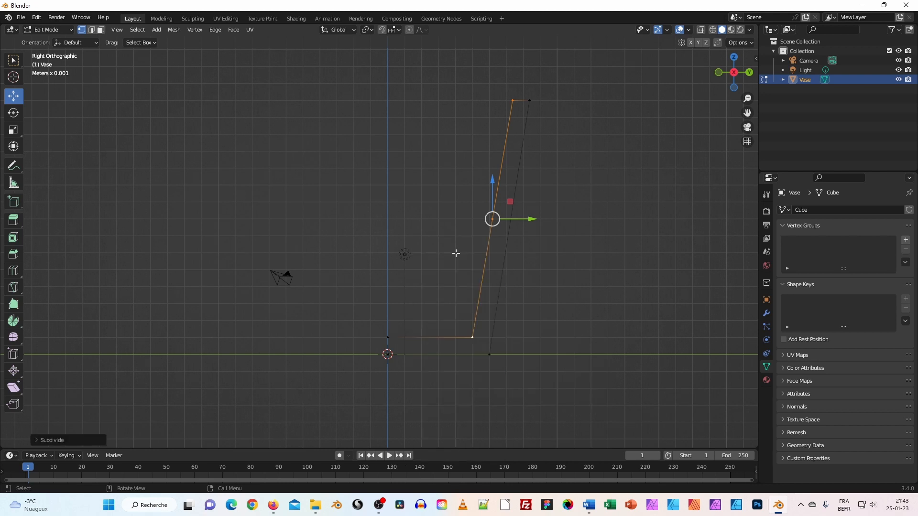
Subdivide the outer wall edge between the outer rim vertex and the outer base corner
drag(561, 81, 526, 128)
shift+drag(516, 337, 487, 380)
right_click(512, 221)
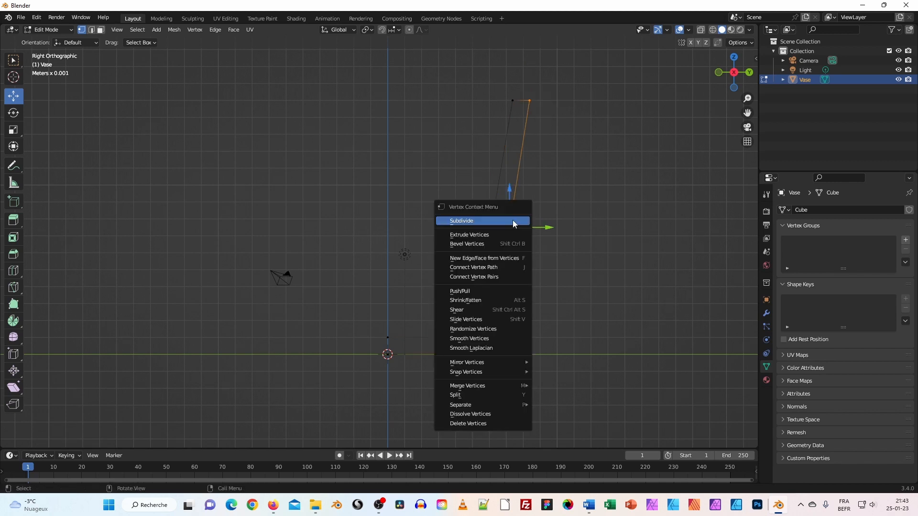
click(474, 221)
Move the two mid-wall vertices about 2.7 mm inward along Y and the two rim vertices about 0.5 mm inward
drag(562, 186, 471, 246)
drag(545, 226, 492, 225)
drag(571, 97, 478, 114)
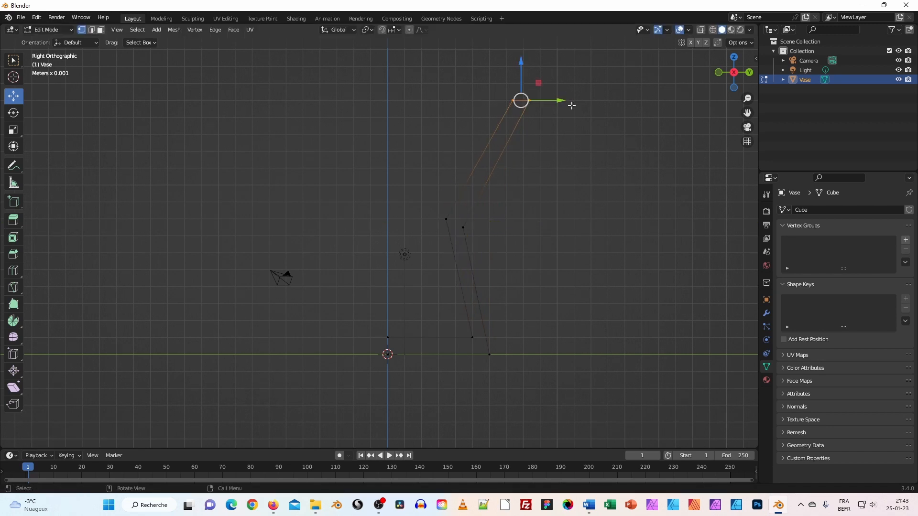
mouse_move(558, 101)
mouse_down()
mouse_move(531, 100)
mouse_move(548, 101)
mouse_up()
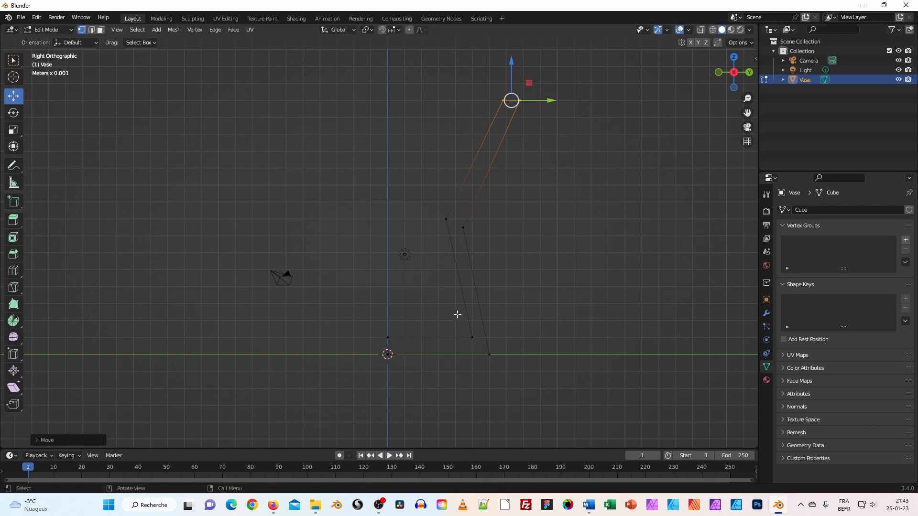
Subdivide both inner wall edges, from the inner rim vertex through the middle vertex to the inner floor corner
click(446, 219)
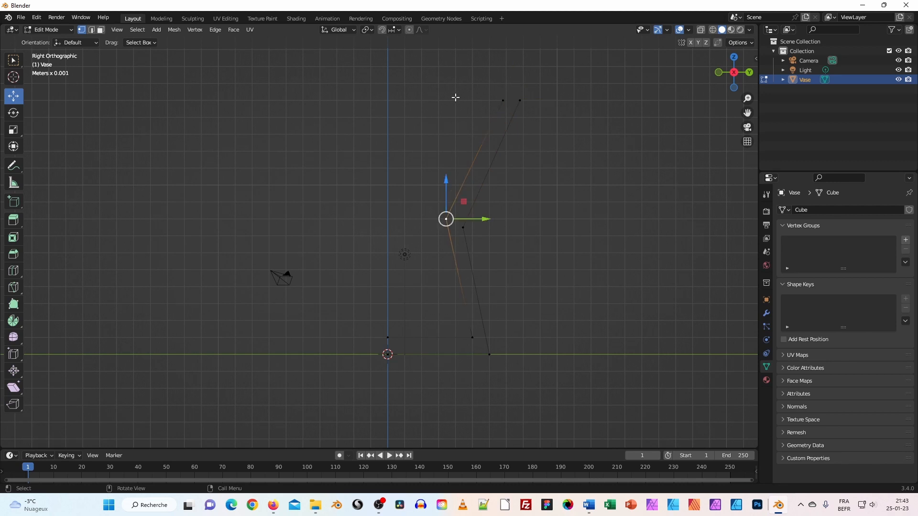
drag(477, 79, 509, 125)
drag(427, 213, 448, 237)
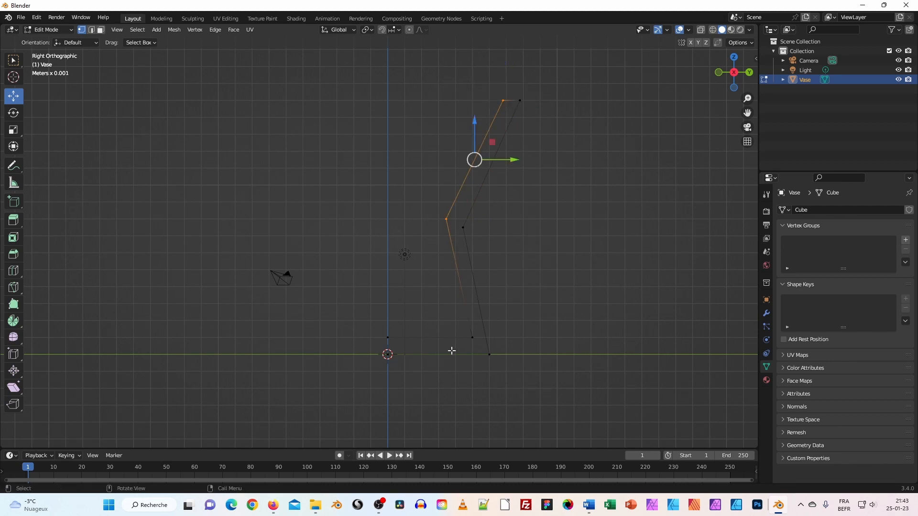
shift+drag(459, 326, 482, 353)
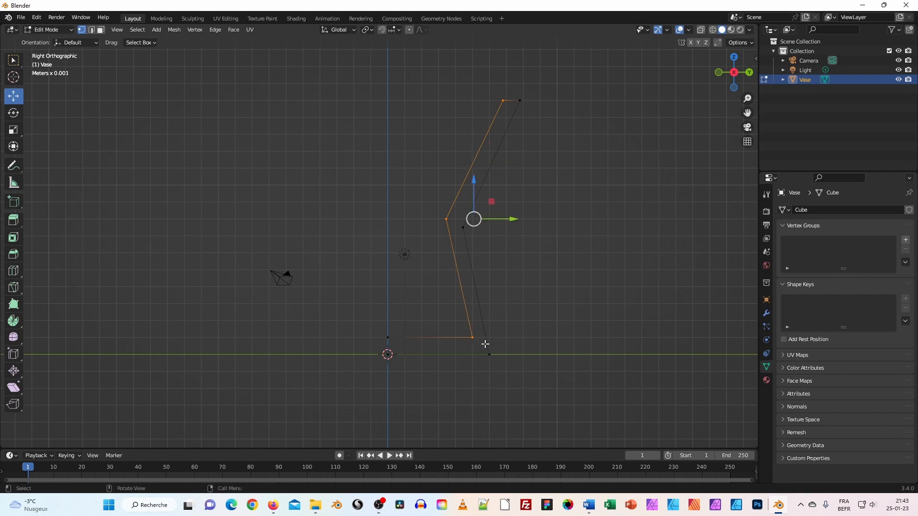
right_click(465, 326)
click(419, 277)
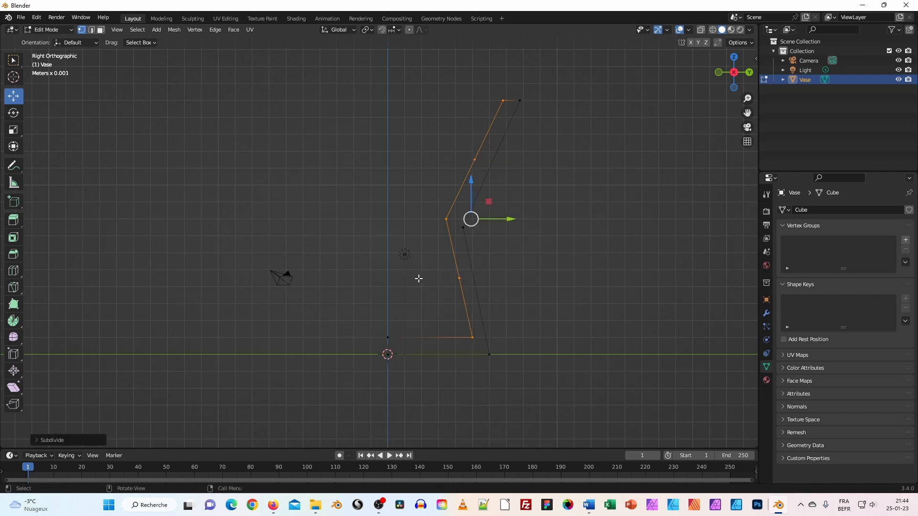
click(475, 159)
shift+click(459, 276)
drag(503, 219, 504, 232)
key(ctrl+z)
Subdivide both outer wall edges, from the outer rim vertex through the middle vertex to the outer base corner
drag(516, 117, 537, 91)
shift+drag(497, 209, 459, 246)
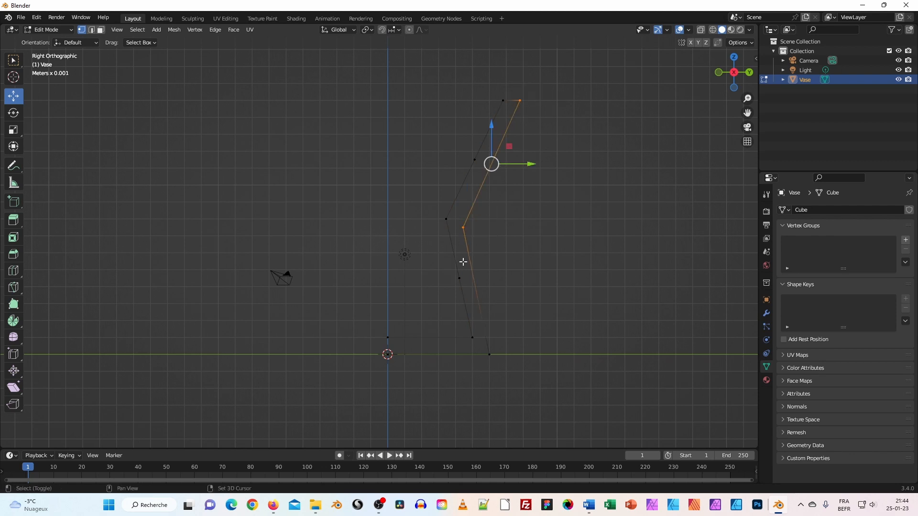
shift+drag(508, 350, 483, 371)
right_click(470, 234)
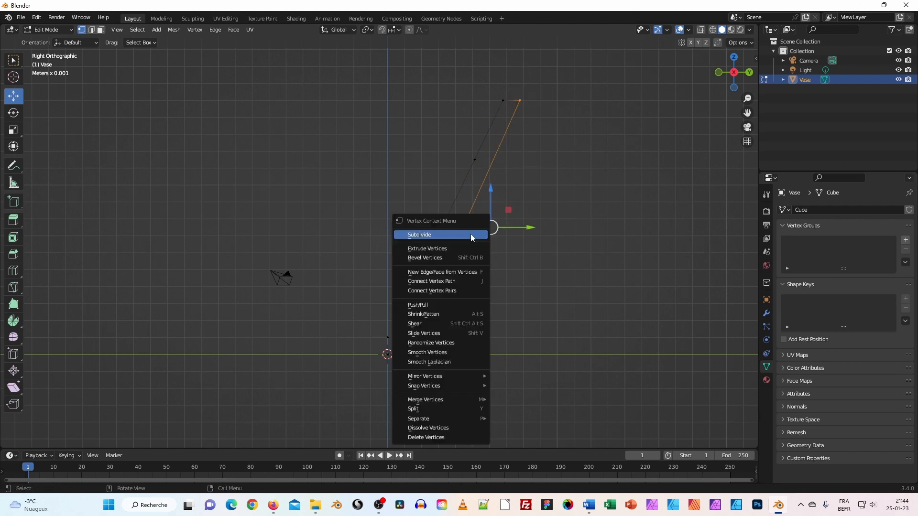
click(470, 234)
Move the four vertices at the midpoints of the upper and lower wall edges about 0.5 mm inward along Y
drag(522, 140, 464, 180)
click(497, 224)
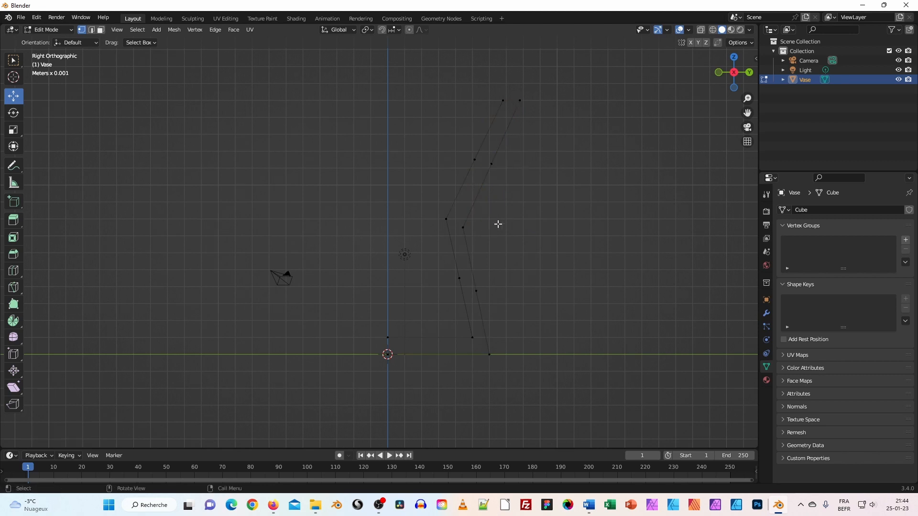
drag(521, 146, 466, 179)
shift+drag(491, 267, 455, 312)
drag(511, 224, 503, 225)
Move the inner floor corner vertex about 0.3 mm inward along the Y axis to even out the wall thickness
click(472, 339)
drag(506, 338, 503, 339)
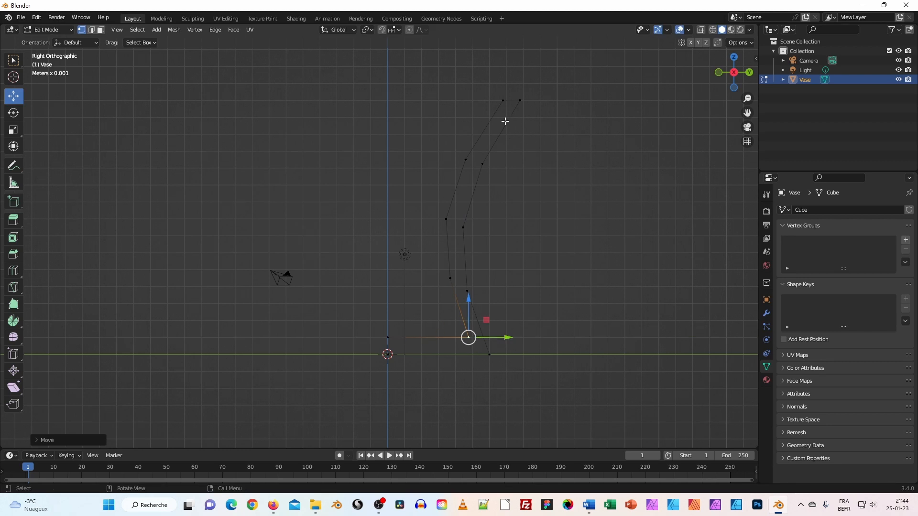
drag(507, 338, 504, 338)
Select the two profile end vertices on the Z axis, then switch to Object Mode with the Move tool active
scroll(551, 145, up, 8)
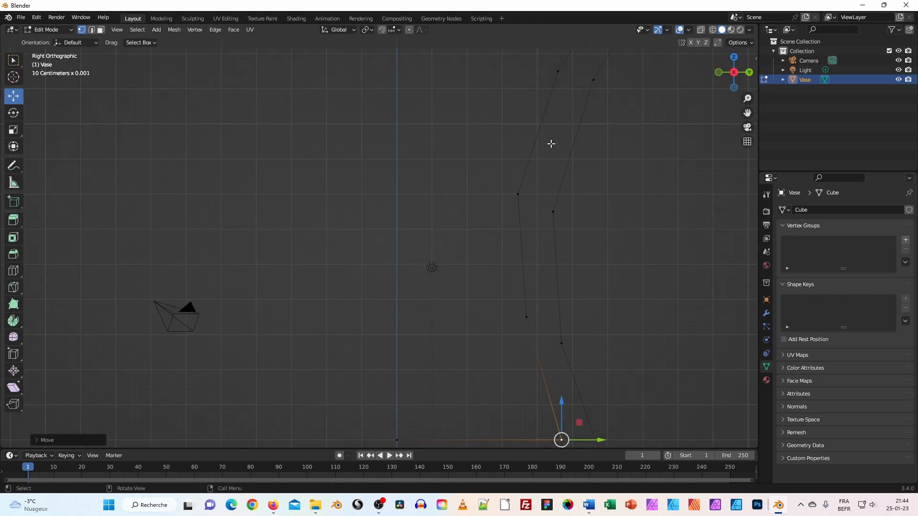
scroll(415, 235, down, 4)
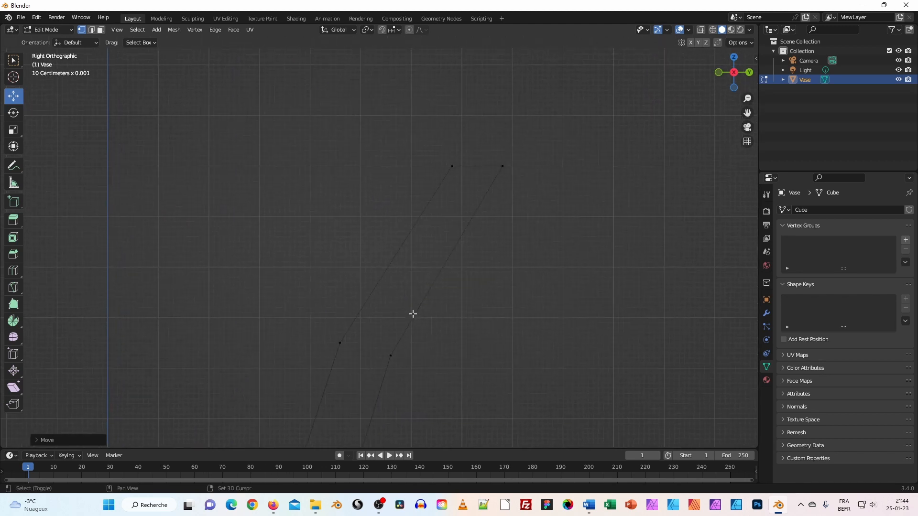
shift+middle_drag(414, 236, 467, 180)
drag(368, 368, 317, 450)
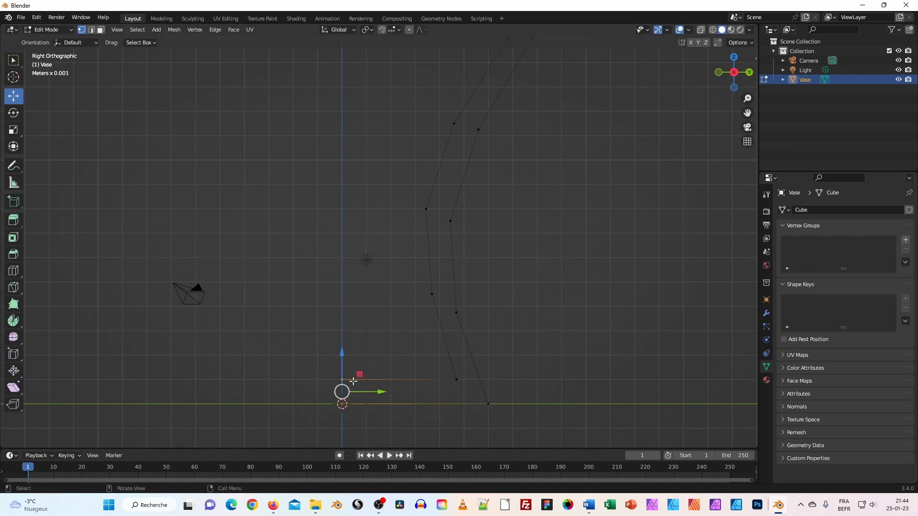
click(71, 30)
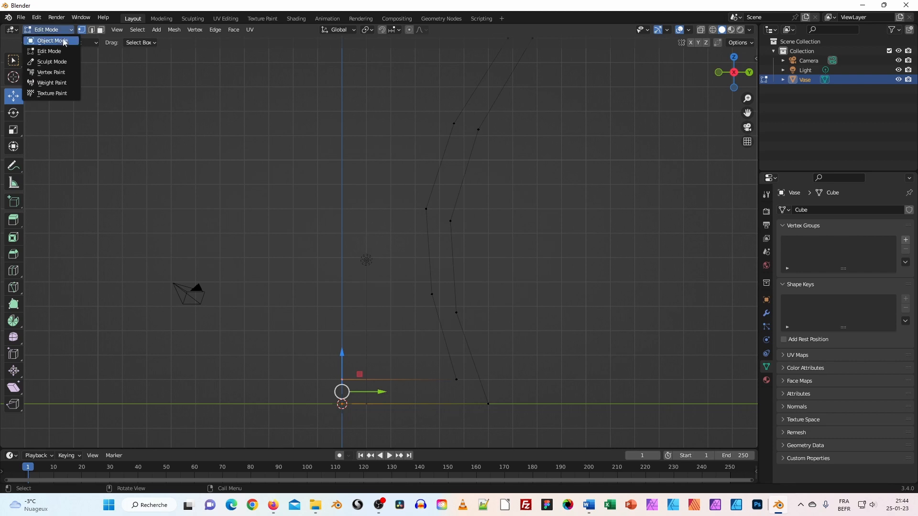
click(60, 42)
scroll(289, 258, down, 4)
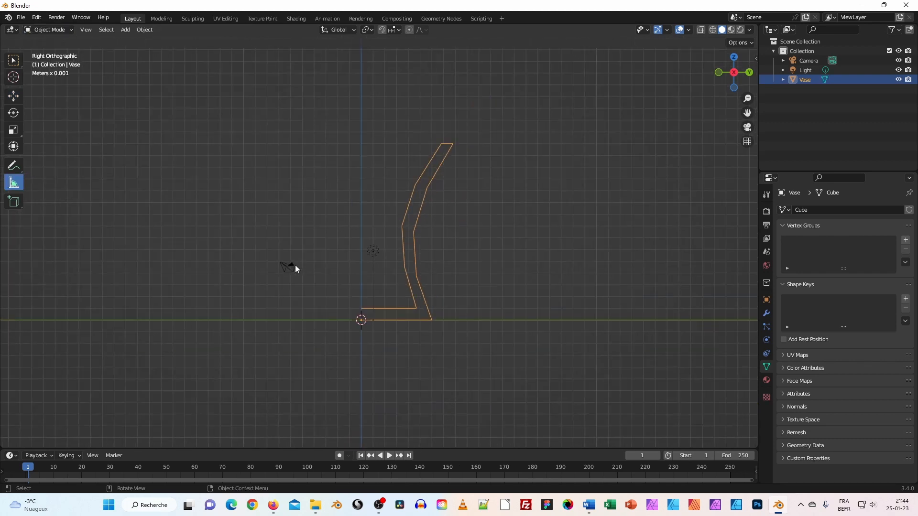
scroll(336, 349, up, 1)
click(14, 96)
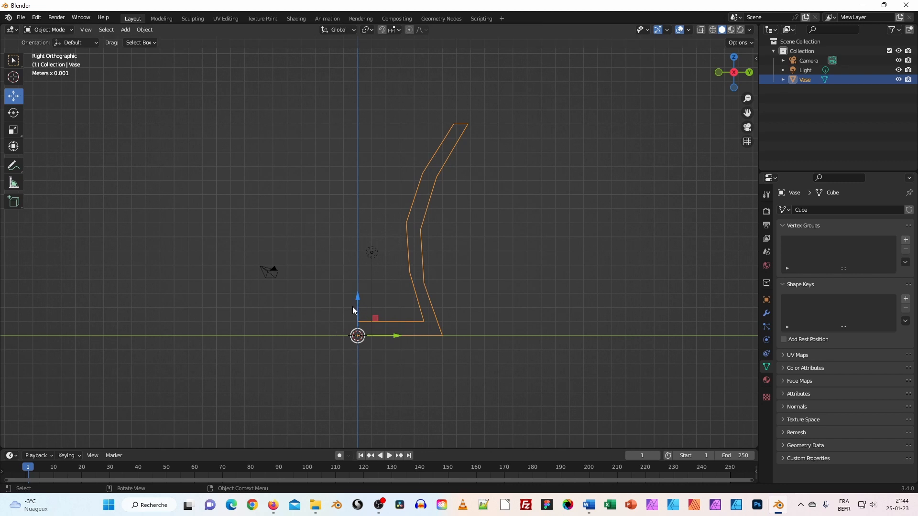
Zoom in on the vase's origin and set transforms to affect only Origins
scroll(357, 362, up, 6)
shift+middle_drag(349, 387, 393, 106)
scroll(358, 268, up, 6)
scroll(358, 286, up, 4)
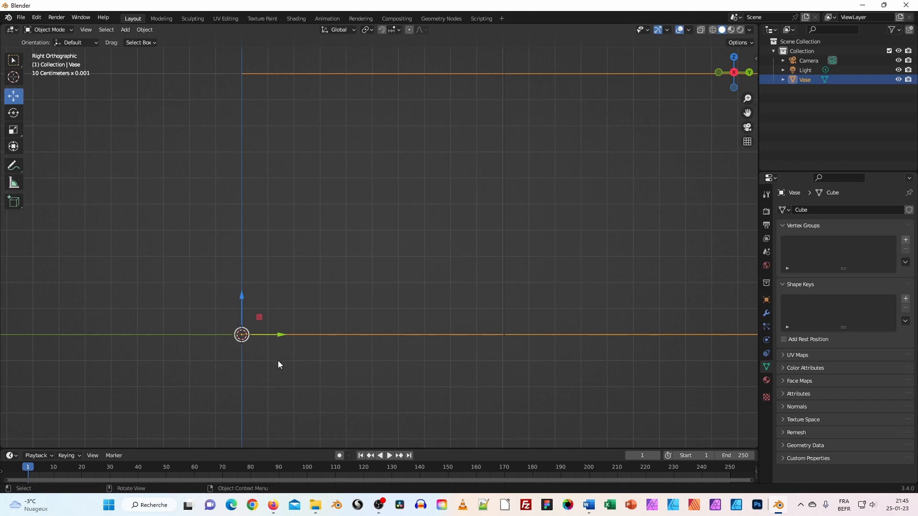
scroll(284, 283, down, 7)
shift+middle_drag(440, 211, 413, 302)
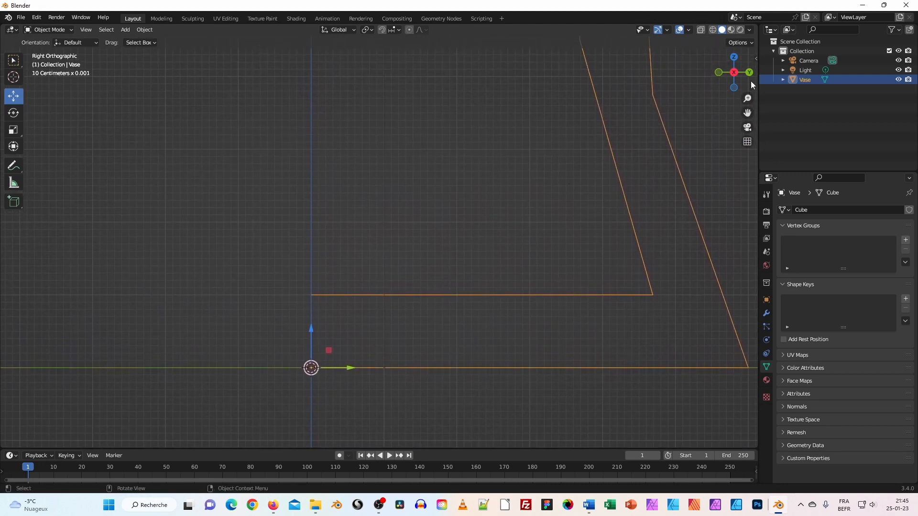
click(750, 42)
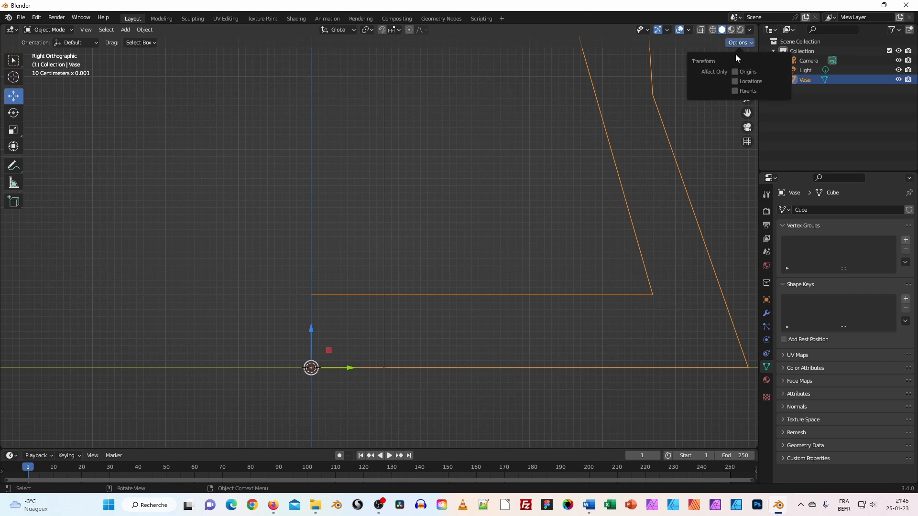
click(734, 74)
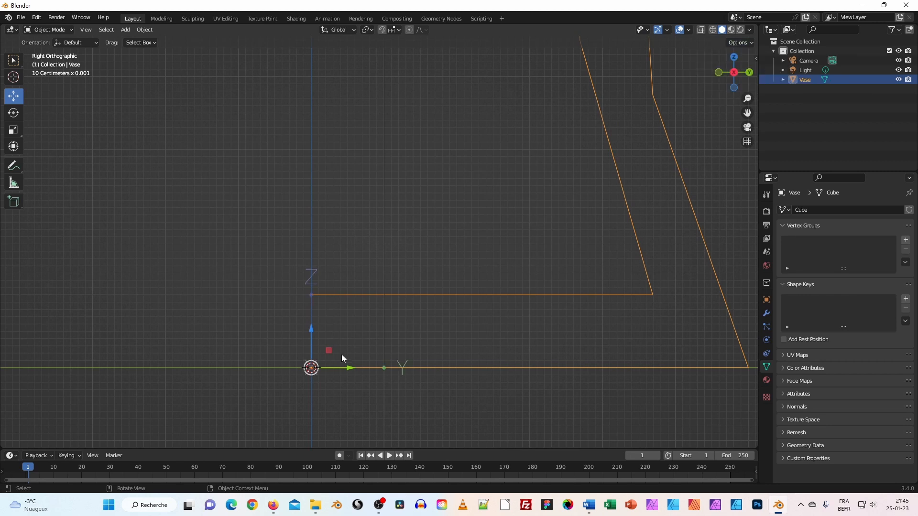
Move the vase's origin away from the profile, return it to the world origin, and check its placement in perspective and right view
drag(328, 351, 165, 155)
scroll(217, 173, down, 3)
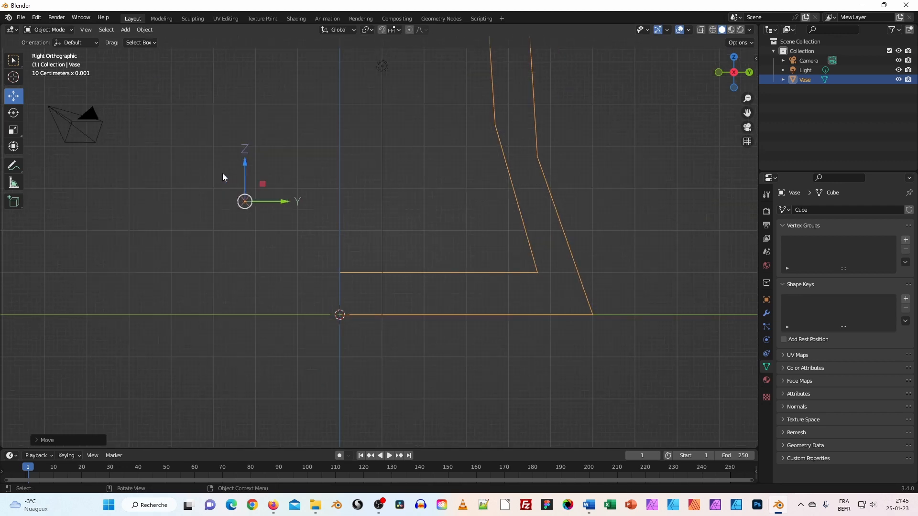
click(752, 43)
drag(263, 188, 359, 301)
scroll(343, 345, up, 5)
scroll(342, 349, up, 2)
middle_drag(322, 394, 365, 395)
scroll(329, 380, down, 4)
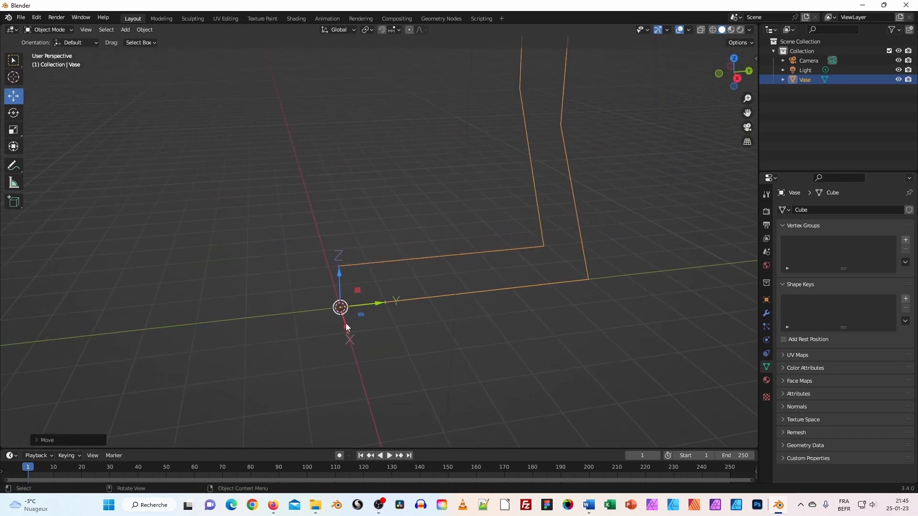
click(737, 78)
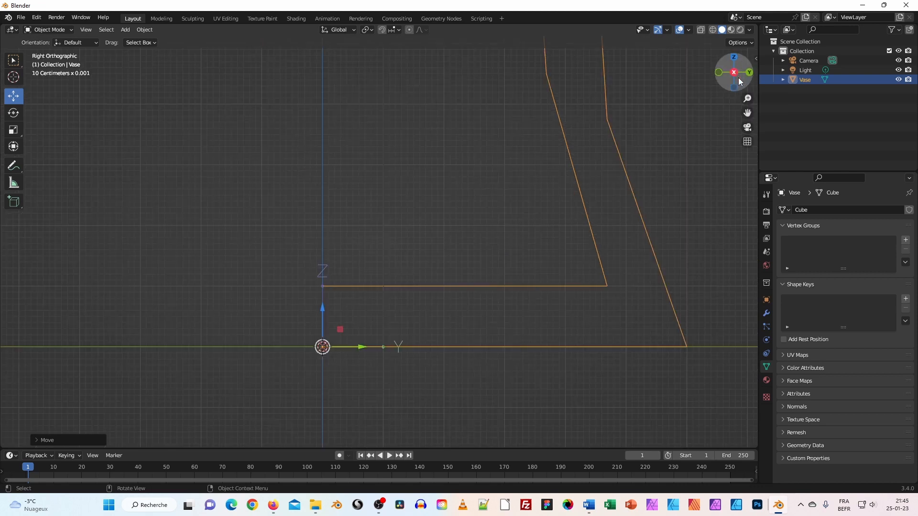
Check the origin's placement on the Z axis up close, then frame the whole vase profile in right view
shift+middle_drag(355, 388, 408, 270)
scroll(368, 261, up, 10)
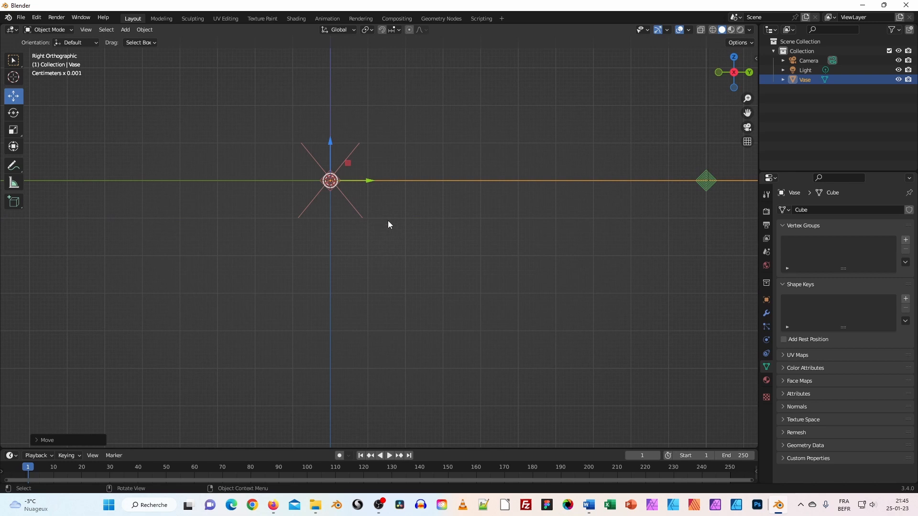
scroll(388, 224, down, 10)
shift+middle_drag(481, 162, 520, 269)
scroll(376, 280, up, 2)
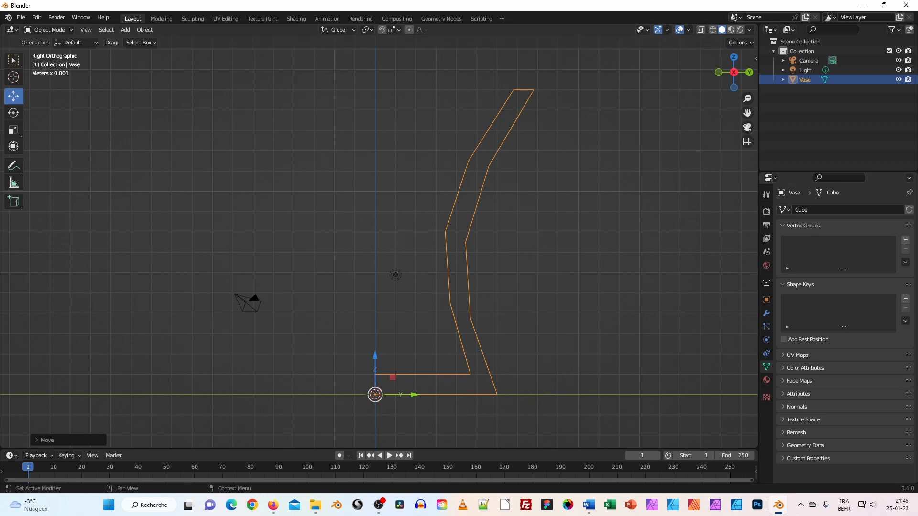
Save the project as Vase_01 in the EAM_2023_01_26_CréationVase folder
click(21, 19)
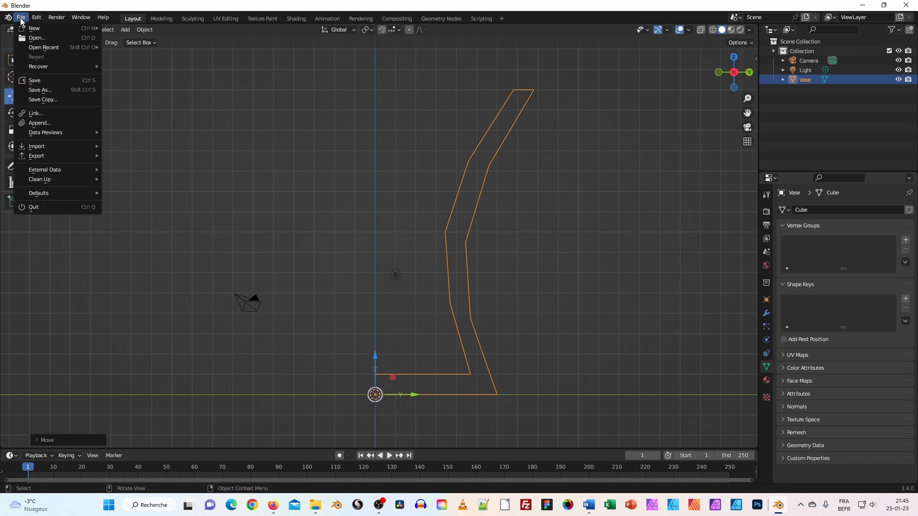
click(40, 90)
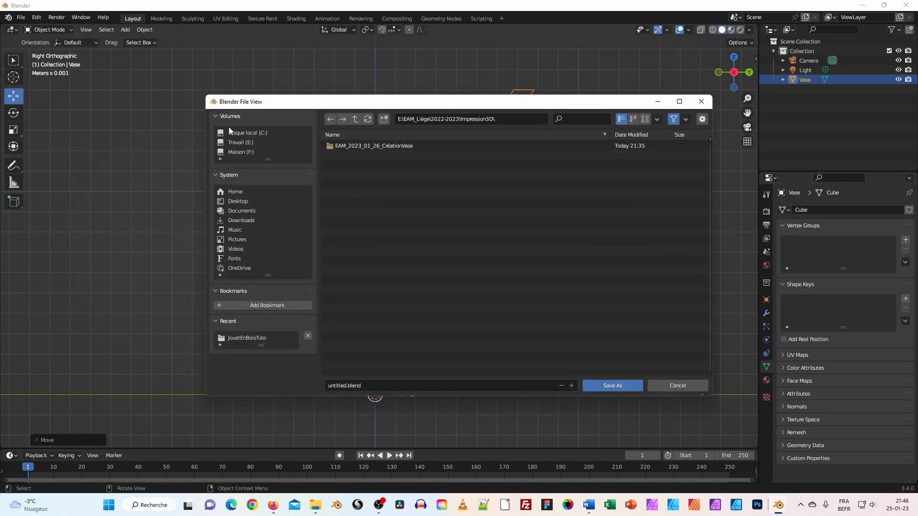
double_click(366, 147)
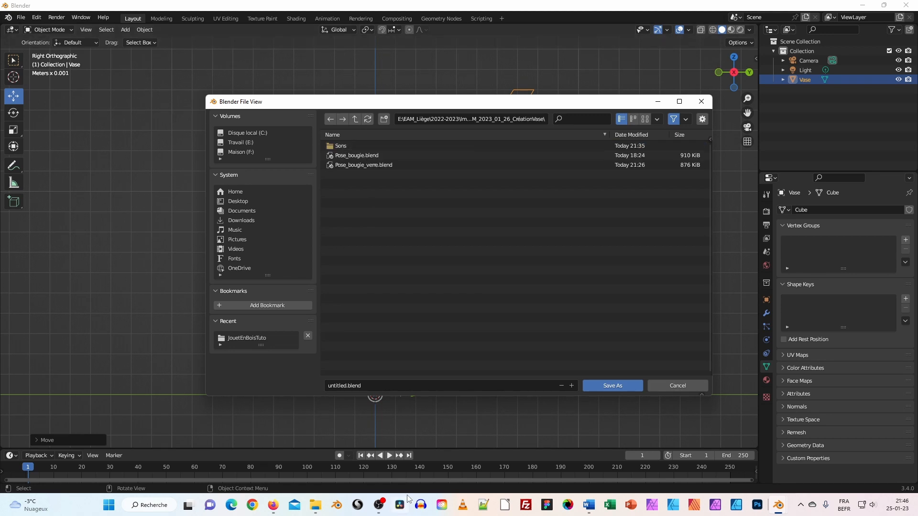
click(345, 387)
drag(346, 387, 322, 387)
text(Vase_01)
click(602, 386)
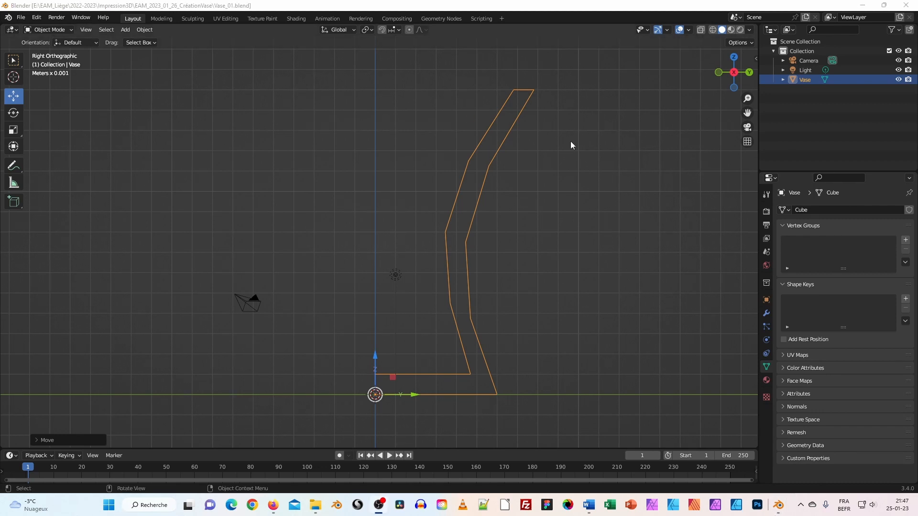
Add a Screw modifier to the vase profile and inspect the revolved shape in perspective
click(766, 314)
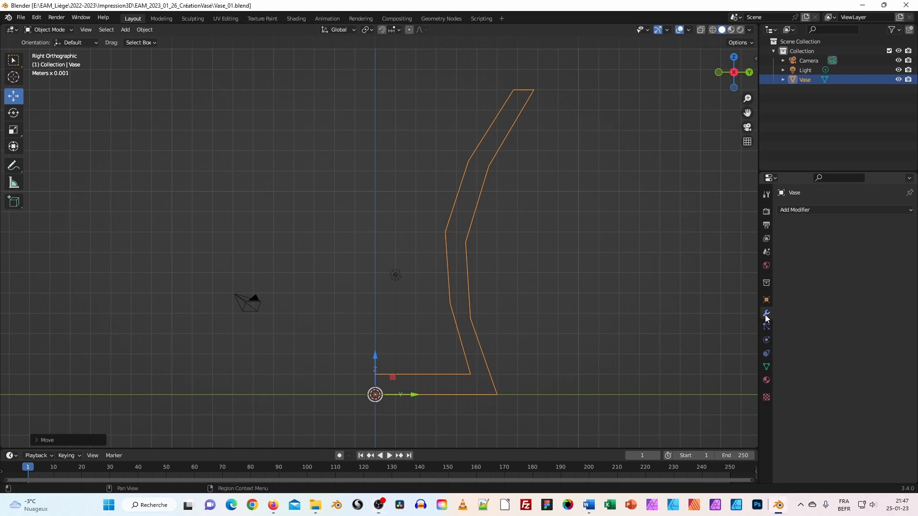
click(805, 211)
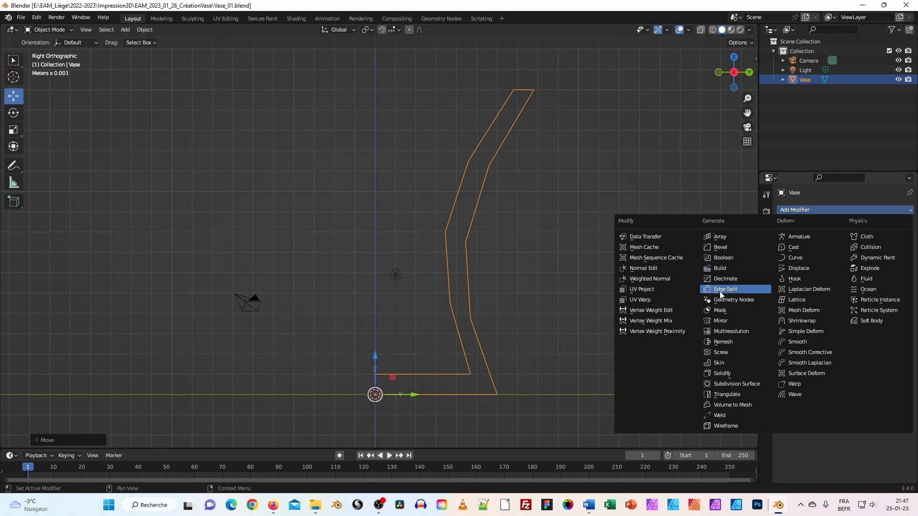
click(739, 353)
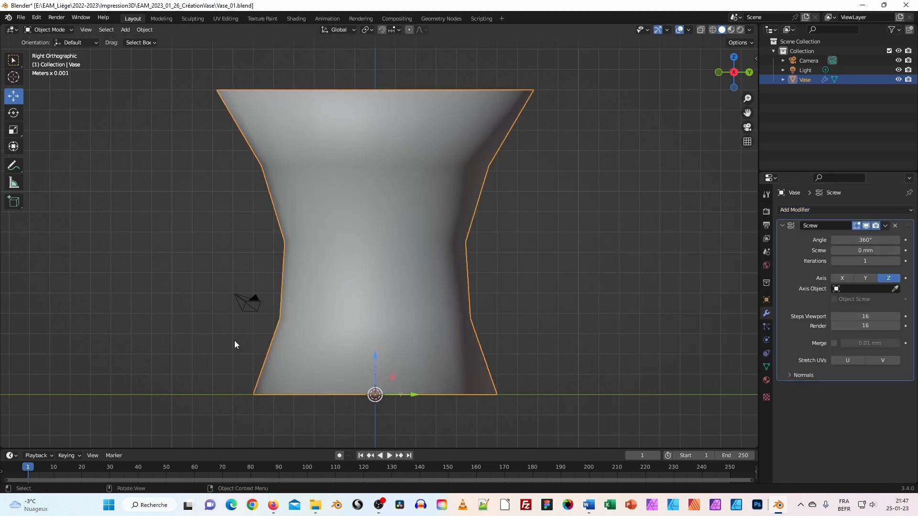
middle_drag(428, 195, 390, 236)
scroll(391, 235, up, 5)
middle_drag(326, 223, 413, 253)
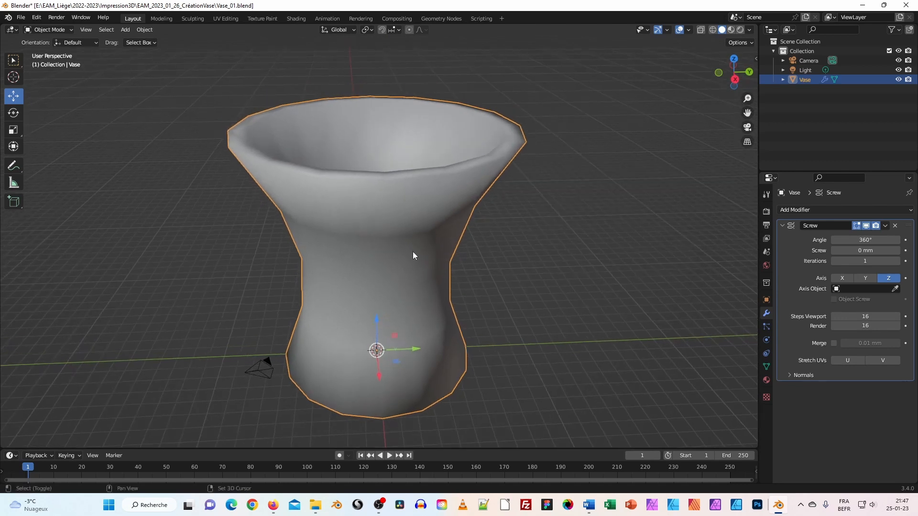
scroll(414, 251, down, 1)
scroll(414, 251, up, 1)
Delete the light and the camera from the scene, then reselect the vase
click(806, 71)
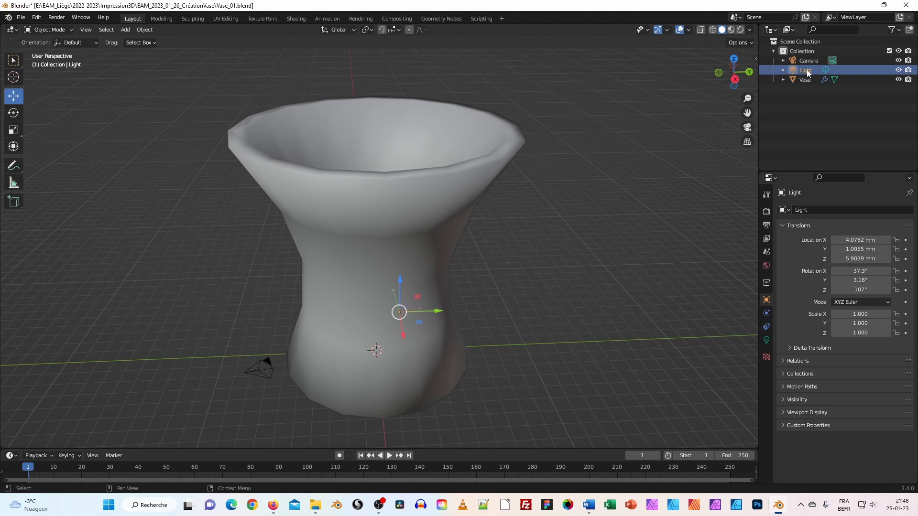
key(Delete)
click(808, 61)
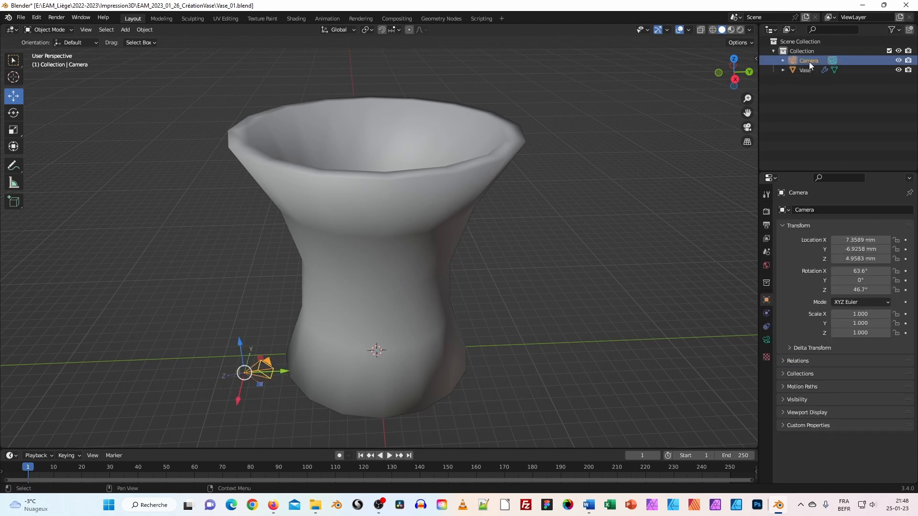
key(Delete)
middle_drag(295, 215, 402, 252)
click(400, 283)
Collapse the vase's Screw modifier and turn off its viewport display so only the profile is shown
middle_drag(345, 283, 498, 260)
scroll(357, 261, down, 4)
scroll(354, 261, up, 4)
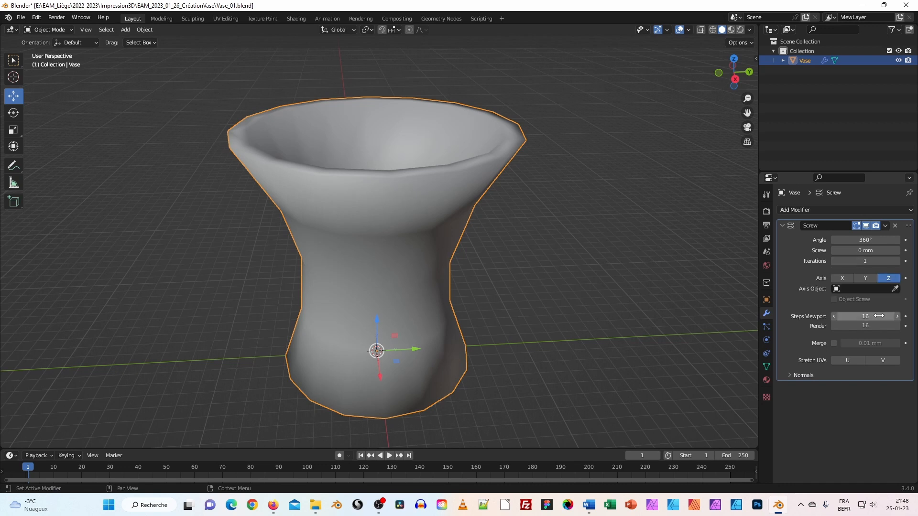
middle_drag(455, 245, 450, 219)
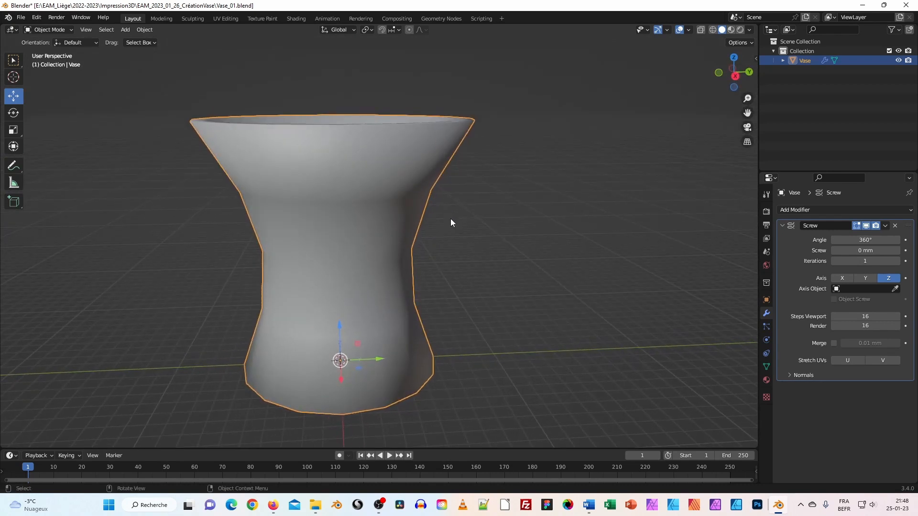
click(783, 225)
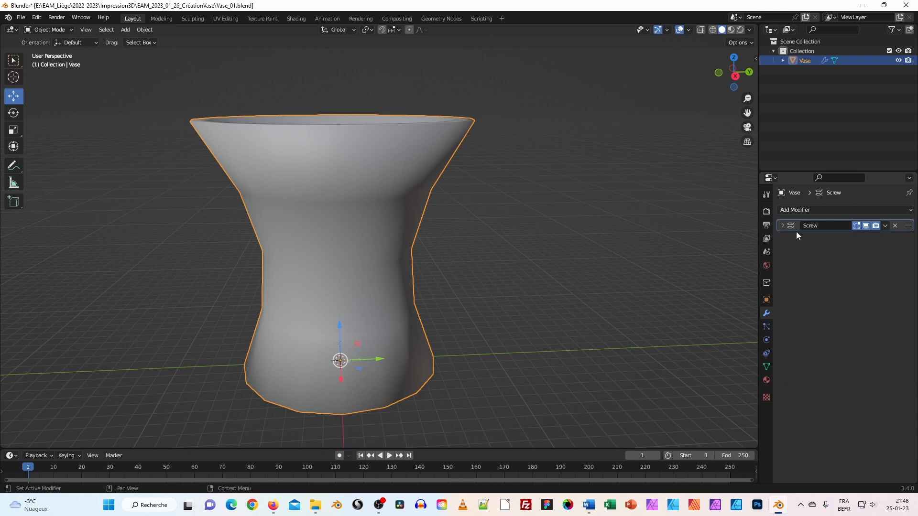
middle_drag(480, 190, 449, 179)
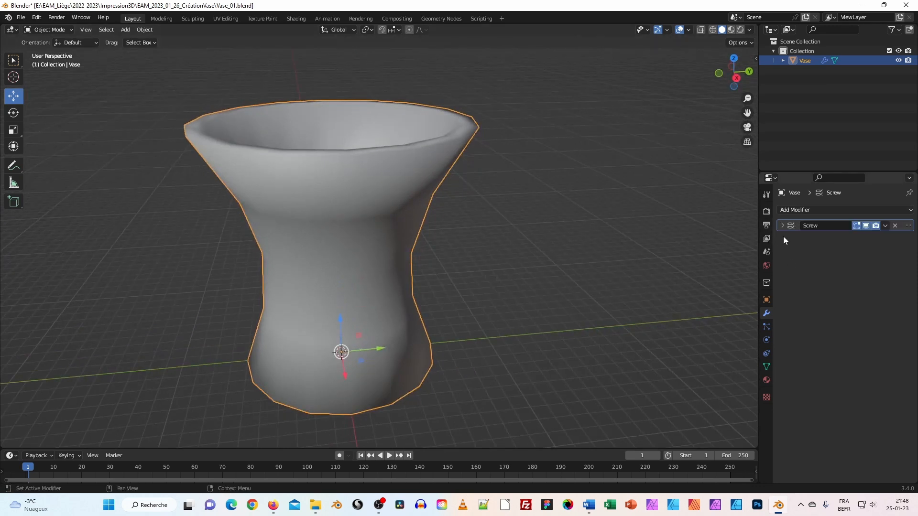
click(866, 225)
middle_drag(521, 240, 355, 236)
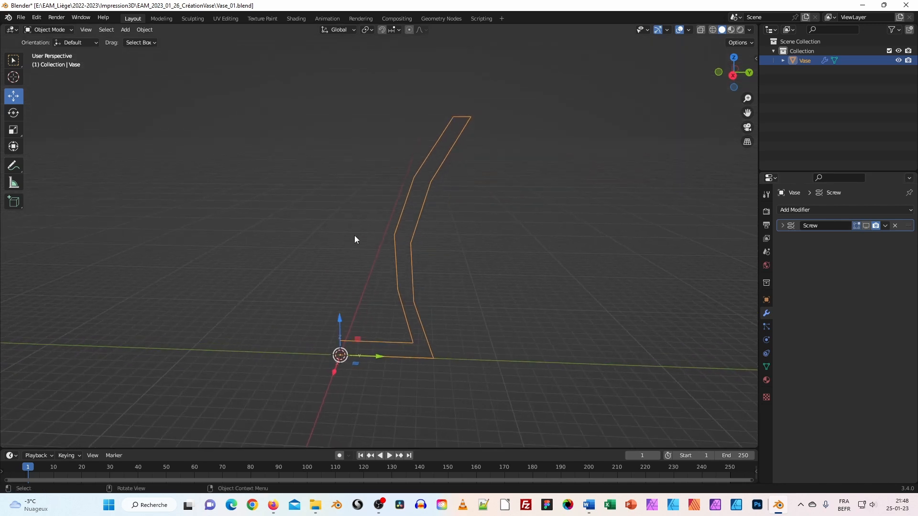
Add a Subdivision Surface modifier to the profile, compare Simple with Catmull-Clark, and keep Catmull-Clark
click(830, 210)
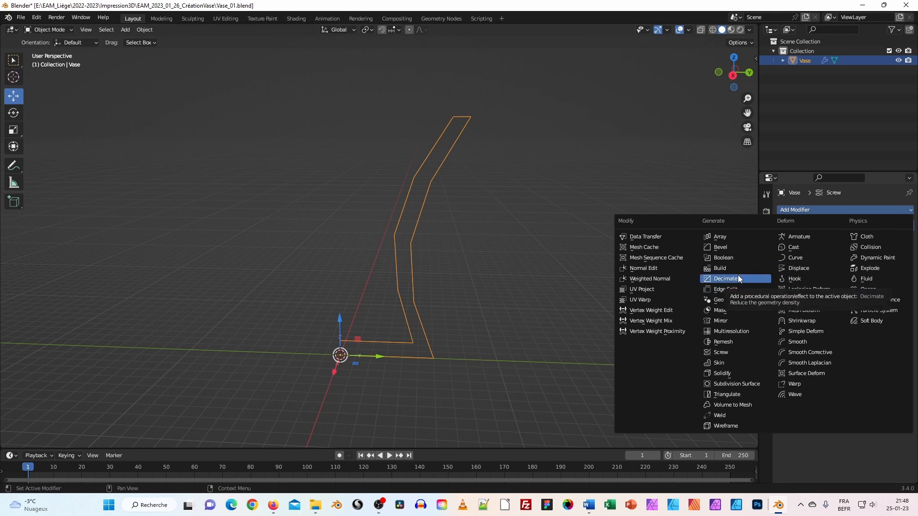
click(736, 385)
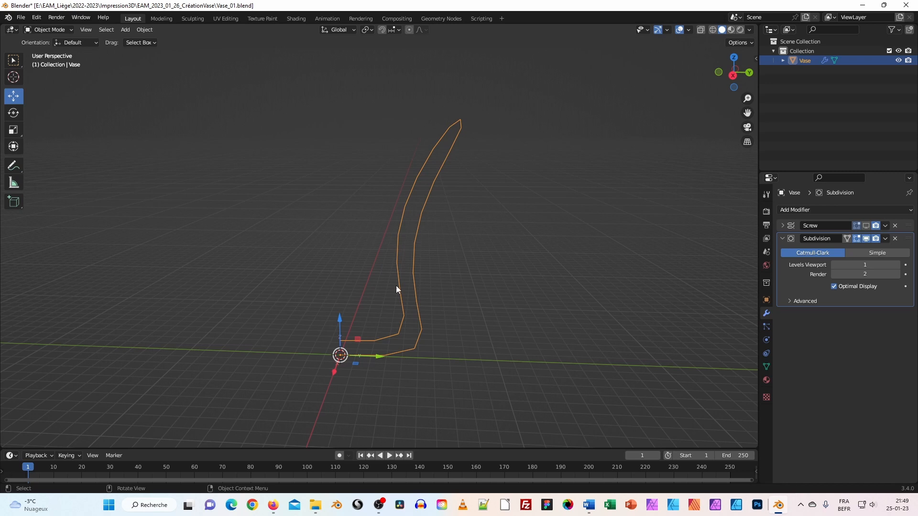
middle_drag(380, 358, 421, 294)
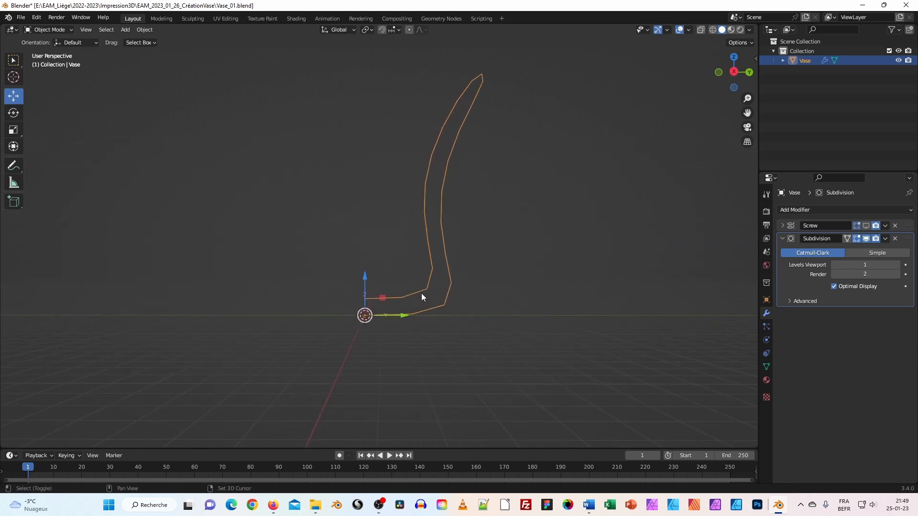
scroll(432, 301, up, 3)
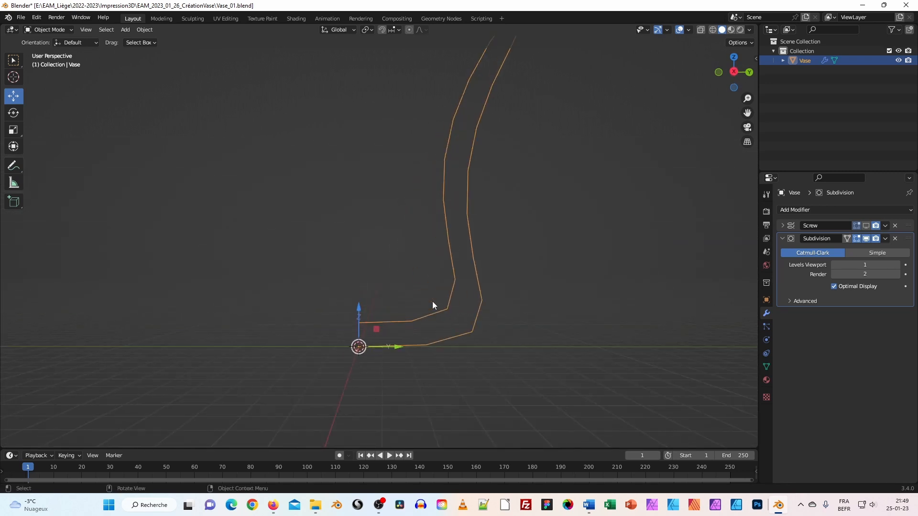
click(871, 255)
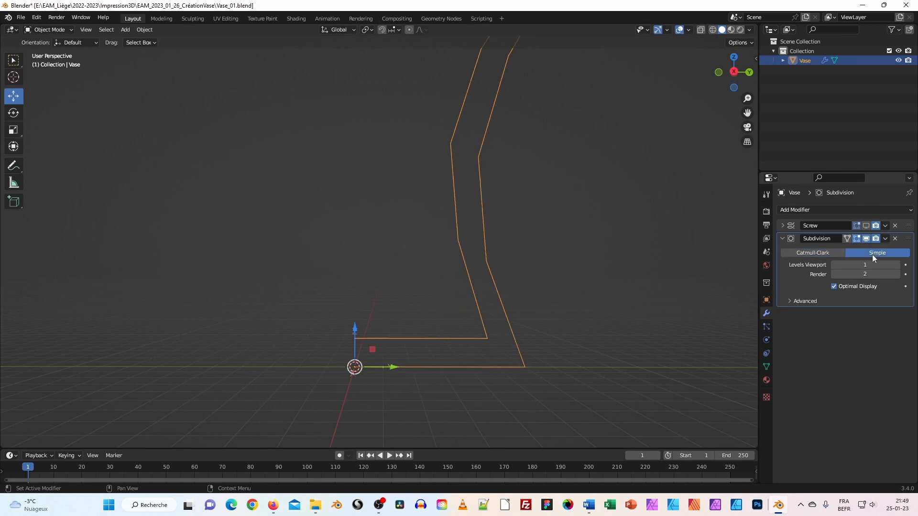
click(837, 253)
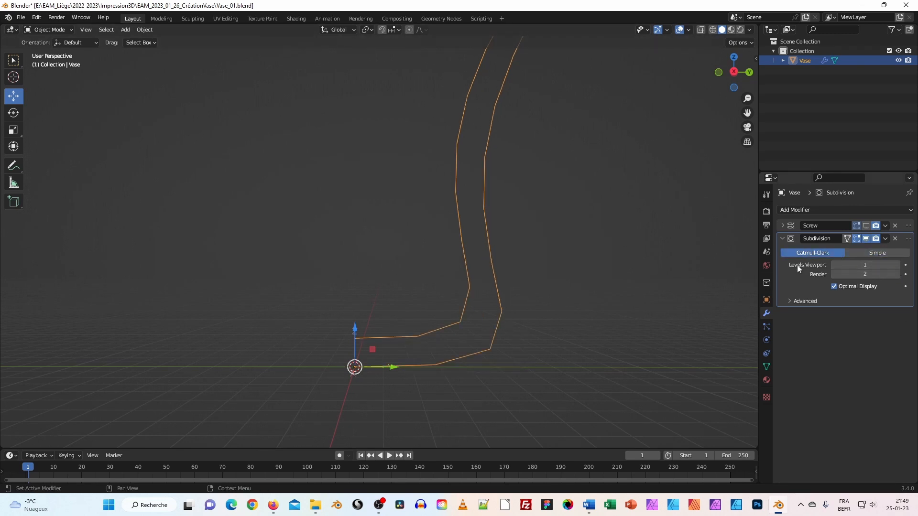
Set the Subdivision modifier's viewport levels to 4 and inspect the smoothed profile from base to rim
click(897, 264)
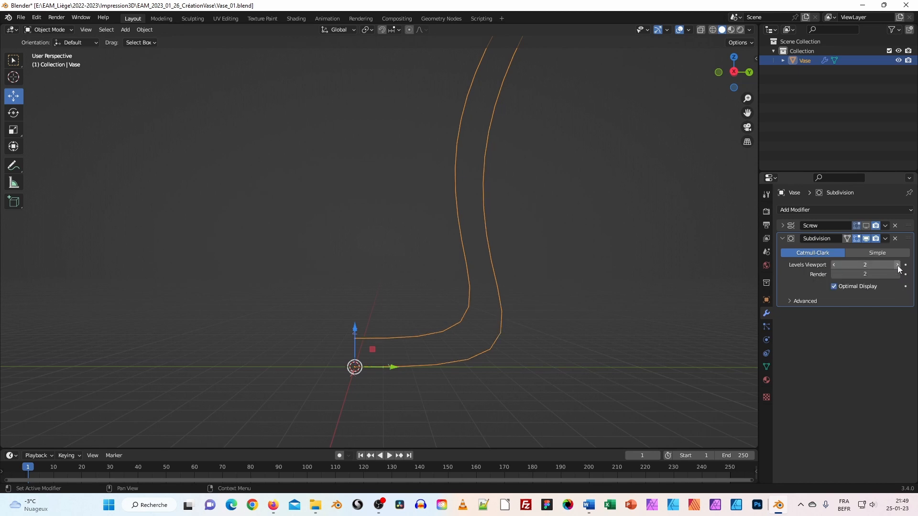
click(897, 265)
click(898, 265)
middle_drag(499, 211, 518, 163)
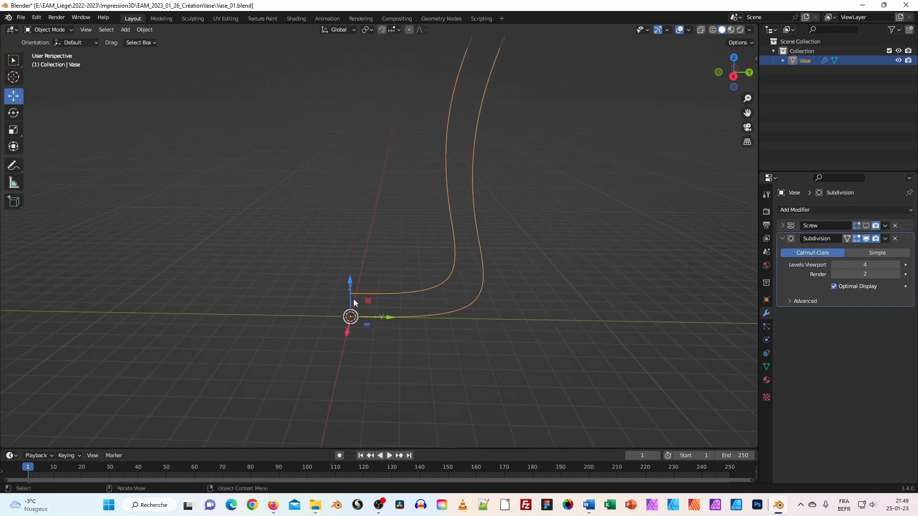
middle_drag(542, 210, 559, 71)
shift+middle_drag(505, 178, 496, 159)
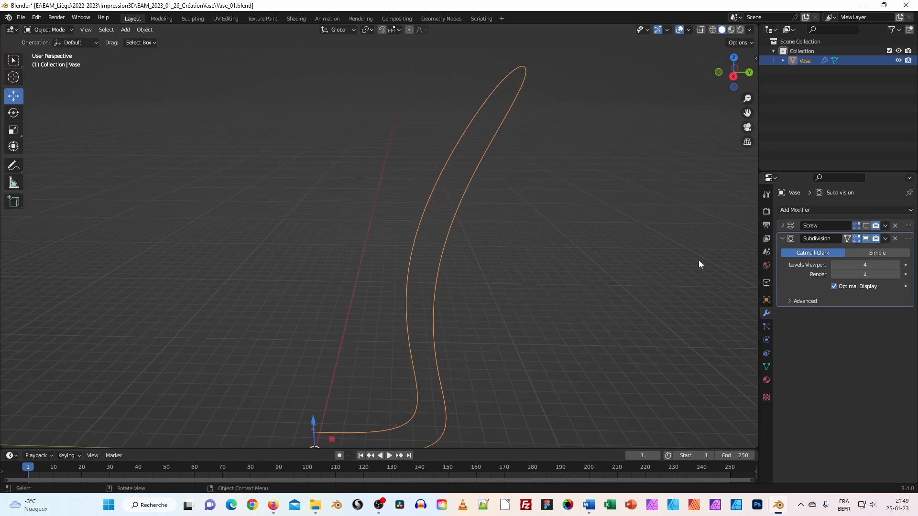
Turn off the Subdivision modifier's viewport display and switch the vase to Edit Mode
click(866, 239)
scroll(509, 242, up, 2)
shift+middle_drag(510, 243, 523, 192)
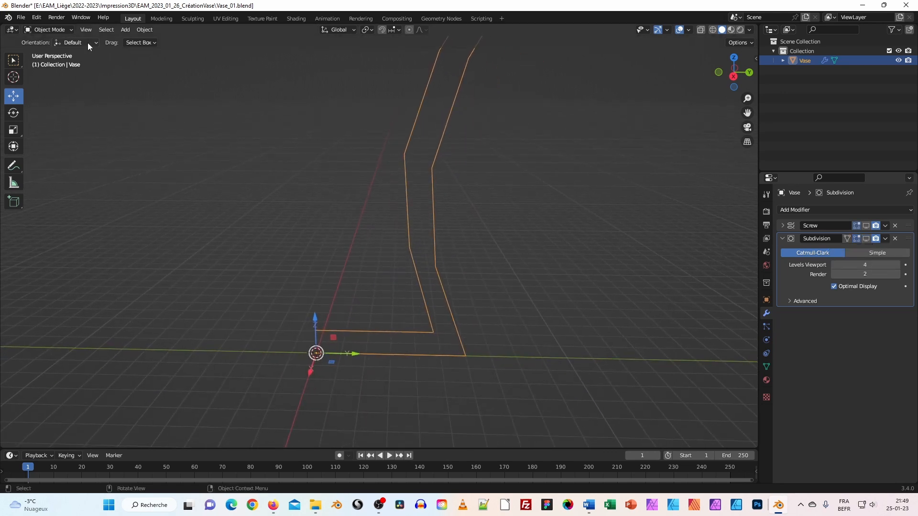
click(72, 31)
click(60, 51)
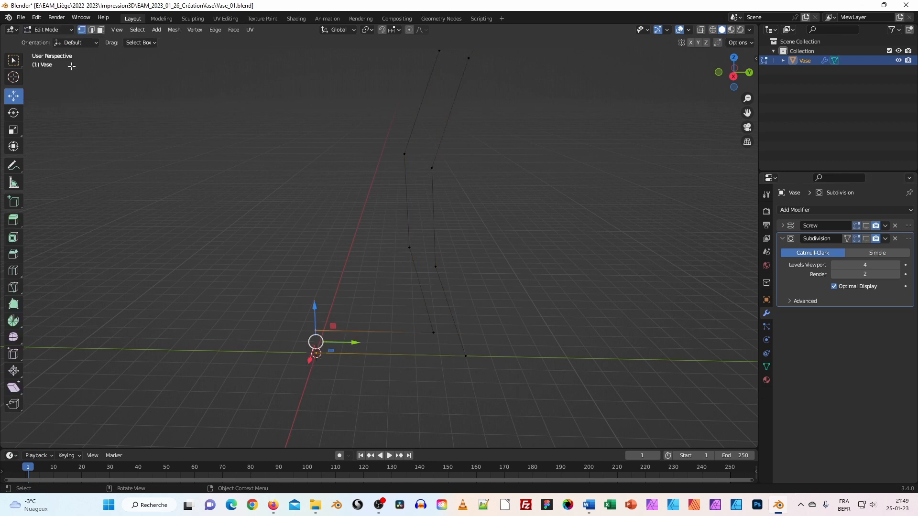
Select the two end vertices of the outer wall's lowest edge and subdivide that edge once
middle_drag(422, 322, 454, 309)
click(446, 286)
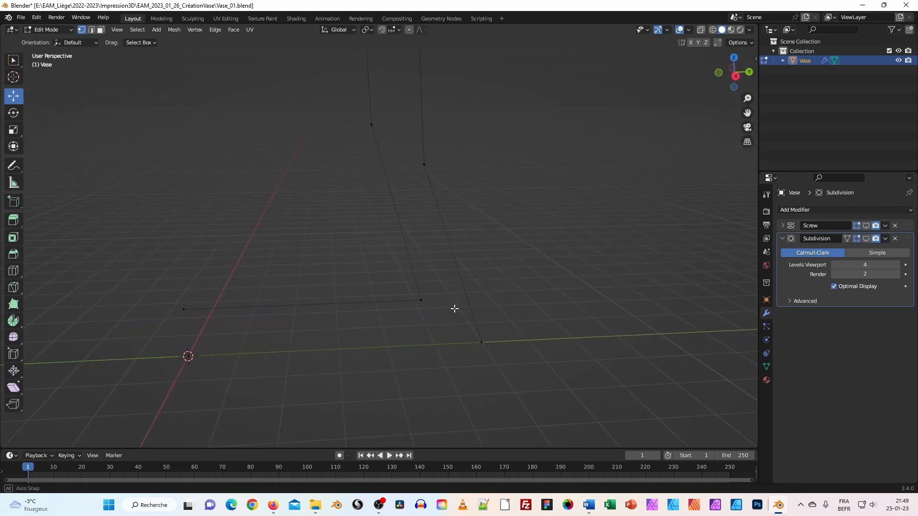
mouse_move(528, 214)
middle_down()
mouse_move(504, 217)
mouse_move(517, 210)
middle_up()
middle_drag(480, 126, 461, 139)
drag(461, 140, 415, 186)
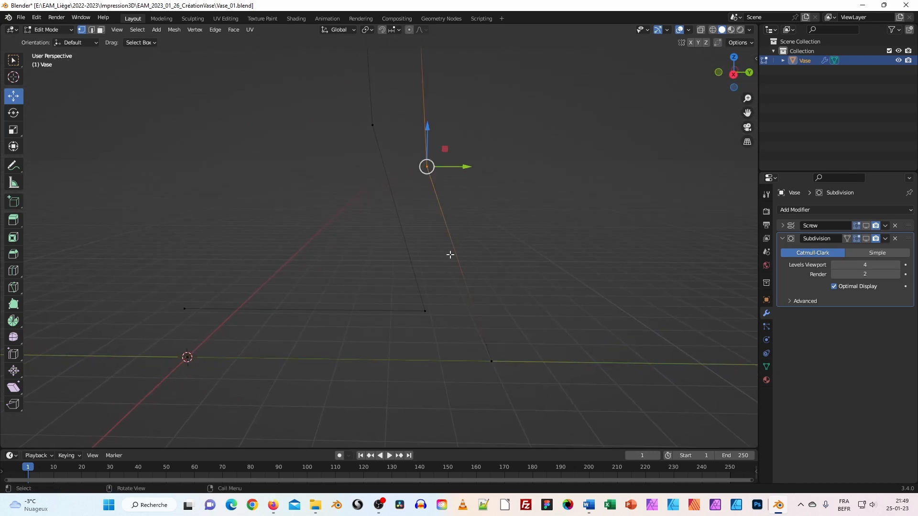
shift+drag(505, 330, 468, 393)
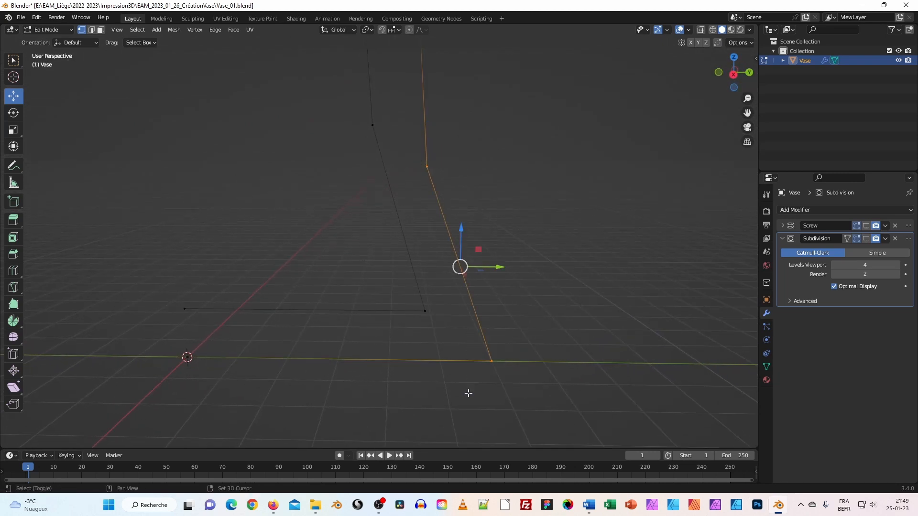
right_click(486, 346)
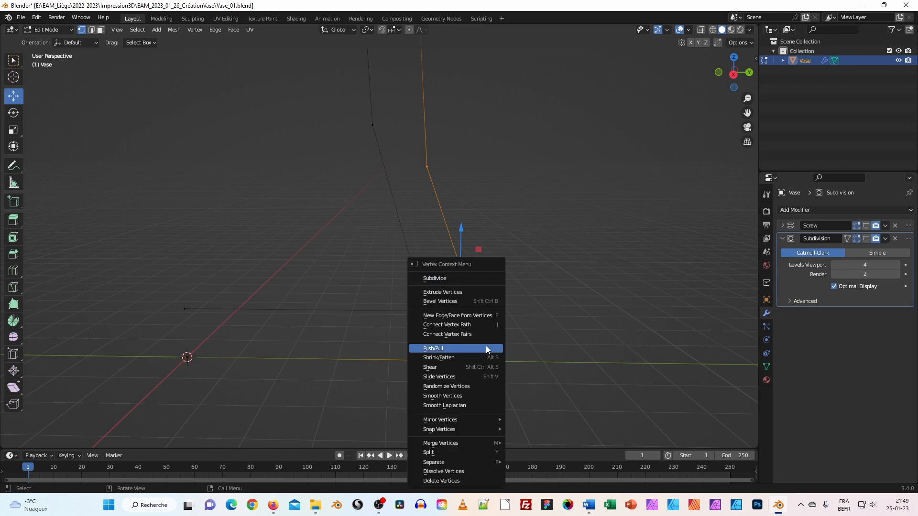
click(447, 279)
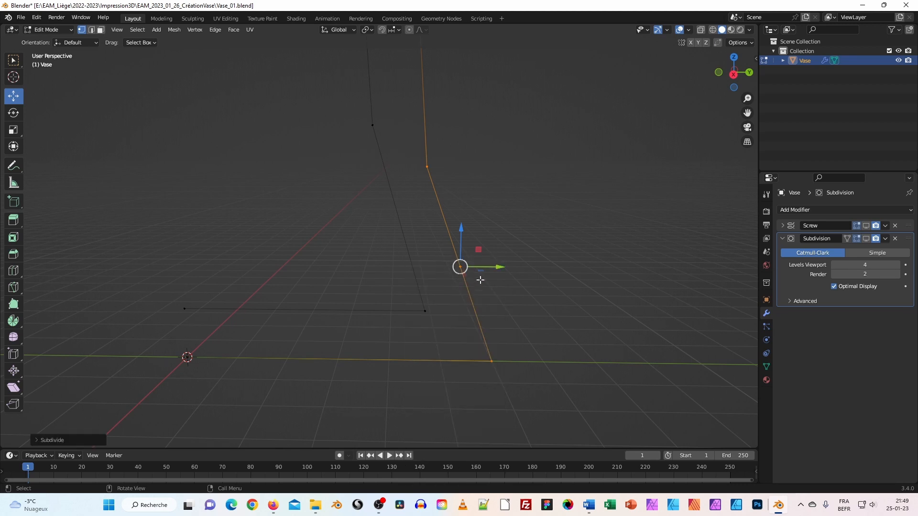
Move the outer wall's new midpoint vertex down in the YZ plane to just above the outer base corner
drag(522, 232, 455, 282)
drag(478, 249, 515, 338)
click(429, 381)
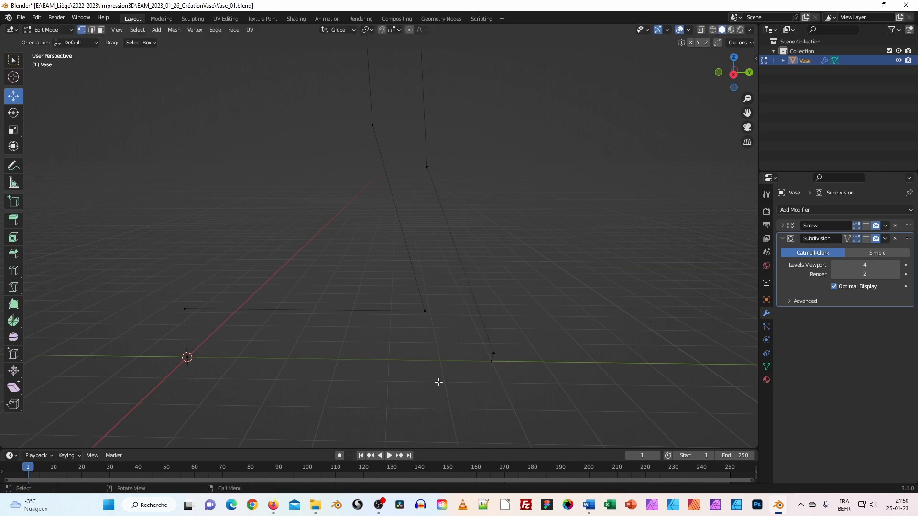
Select the two end vertices of the inner wall's lowest edge and subdivide that edge once
click(372, 124)
shift+drag(434, 263, 416, 330)
right_click(431, 316)
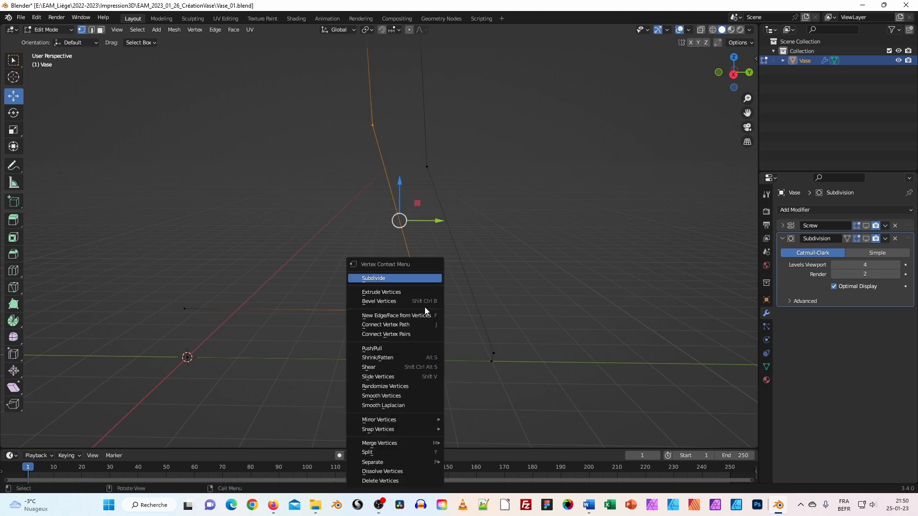
click(392, 276)
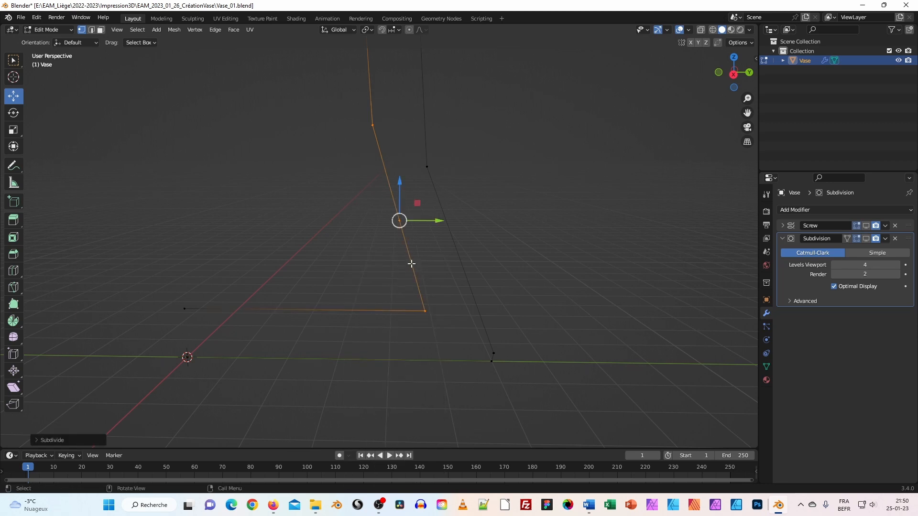
Move the inner wall's new midpoint vertex to just above the inner base corner and lower the outer wall's added vertex closer to its corner
click(381, 208)
drag(380, 209, 415, 250)
drag(412, 204, 446, 288)
click(495, 352)
drag(512, 339, 511, 340)
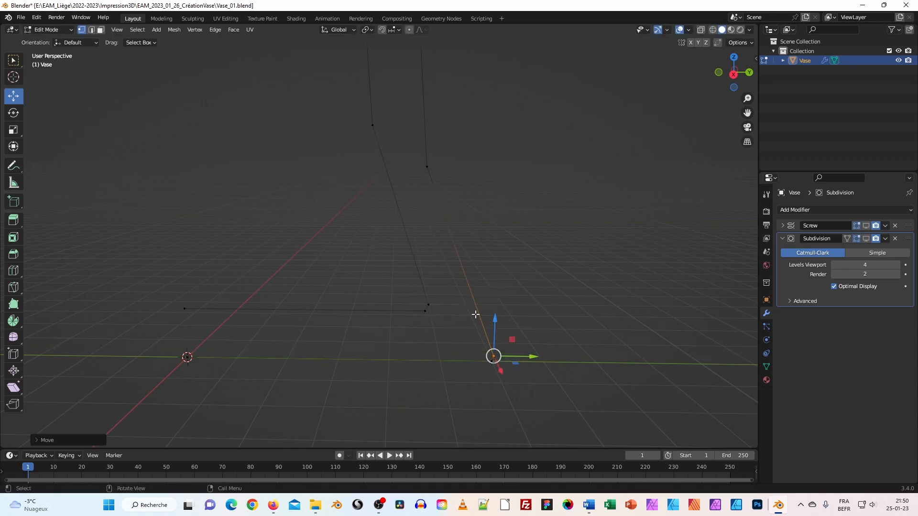
mouse_move(448, 287)
mouse_down()
mouse_move(423, 309)
mouse_move(445, 292)
mouse_up()
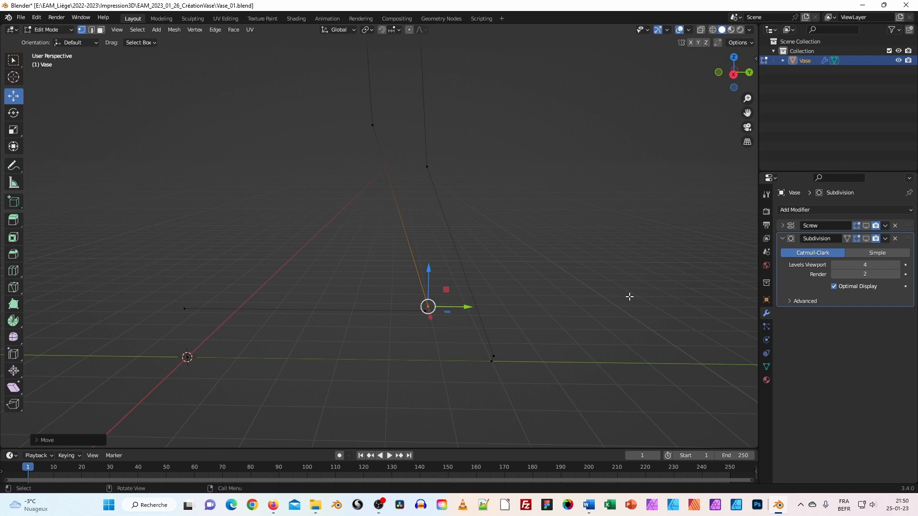
Turn on the Screw modifier's viewport display and inspect the revolved vase from below and above
click(783, 238)
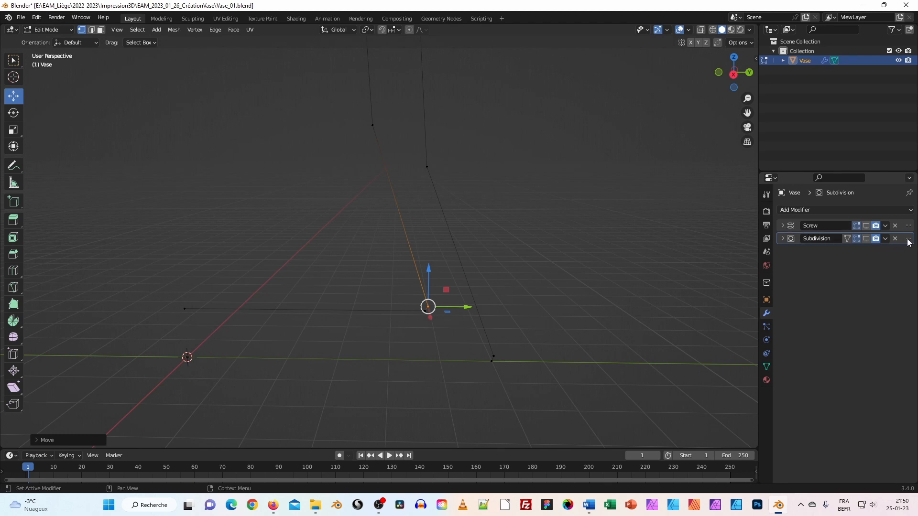
click(867, 225)
middle_drag(555, 249, 299, 242)
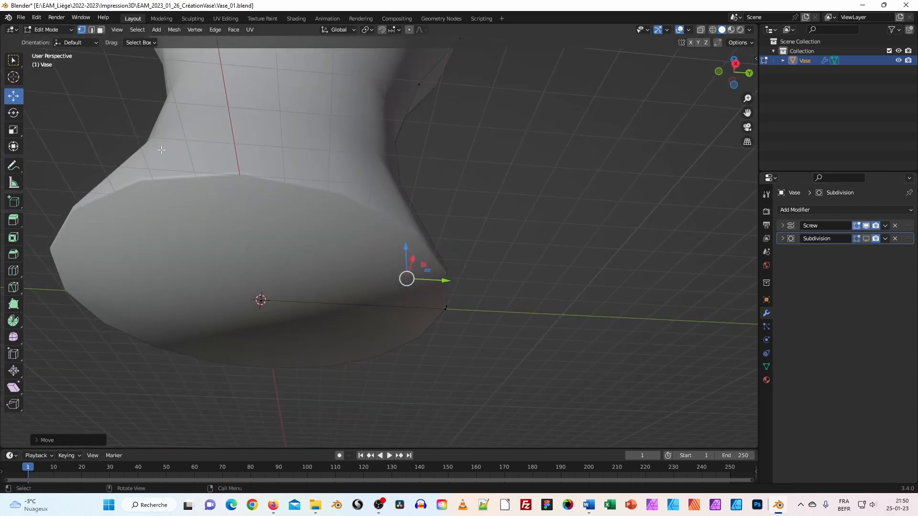
middle_drag(343, 160, 378, 260)
middle_drag(434, 250, 645, 262)
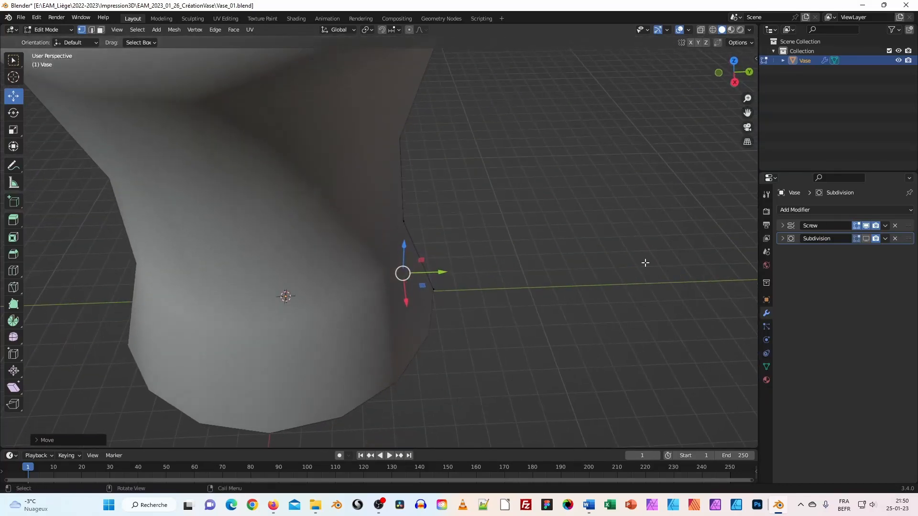
Reorder the modifier stack so Subdivision comes before Screw, and turn off the Screw modifier's viewport display
drag(909, 239, 909, 226)
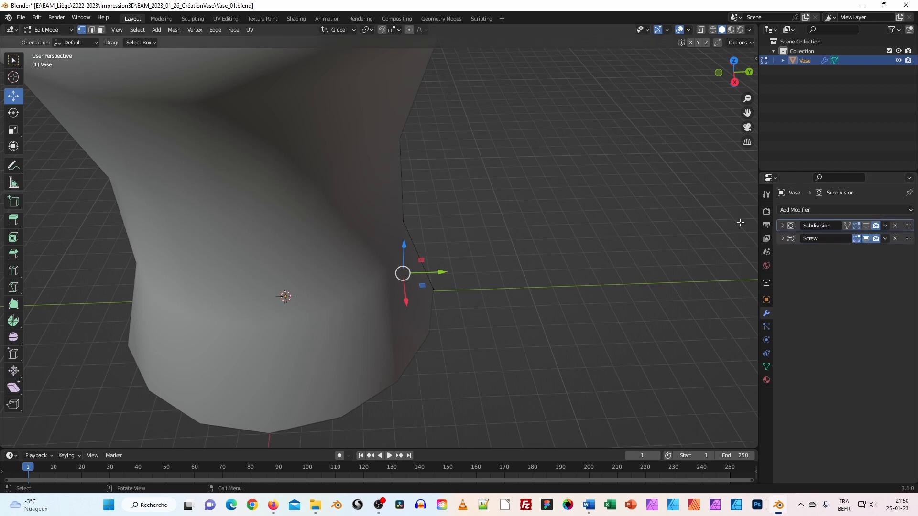
click(866, 239)
middle_drag(578, 251, 607, 321)
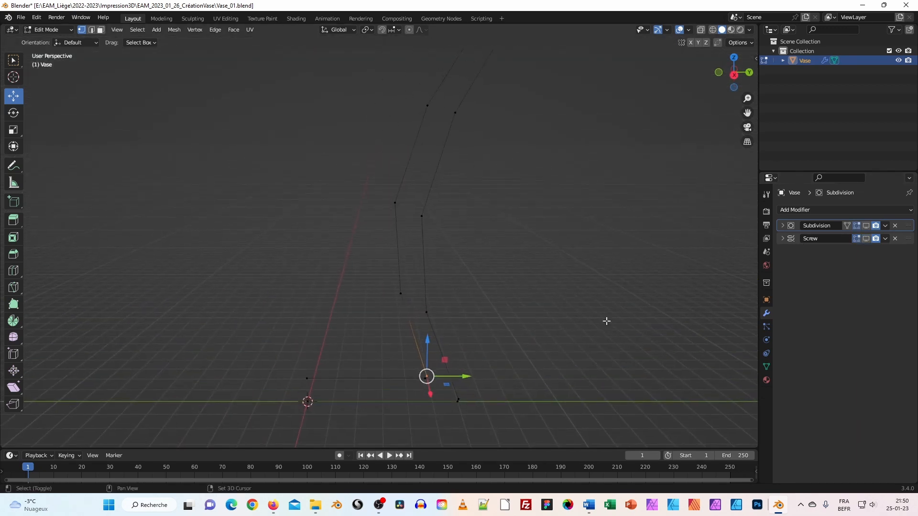
Turn on the Subdivision modifier's viewport display and inspect the smoothed wall profile
click(866, 225)
middle_drag(503, 233, 492, 162)
middle_drag(430, 373, 404, 94)
middle_drag(515, 265, 498, 287)
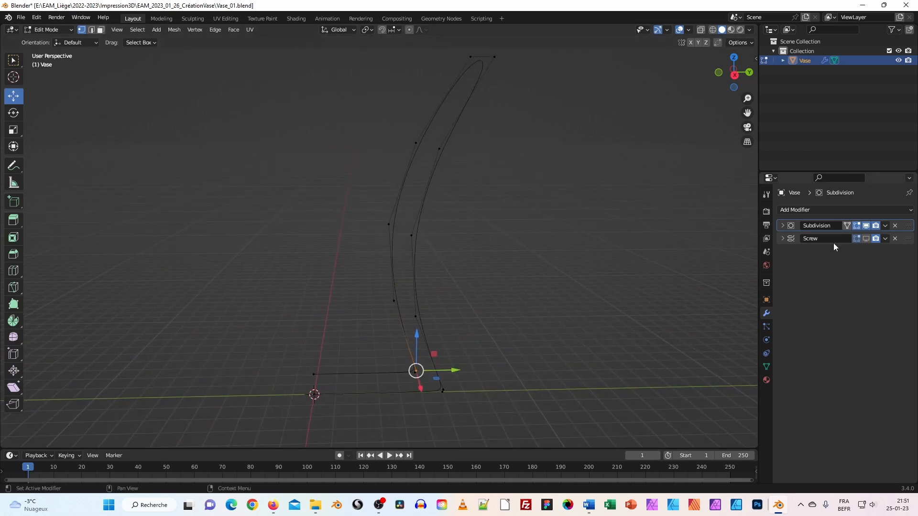
Turn the Screw modifier's viewport display back on and inspect the vase's base, wall and rim
click(867, 237)
mouse_move(429, 213)
middle_down()
mouse_move(439, 255)
mouse_move(449, 207)
mouse_move(441, 288)
mouse_move(444, 221)
middle_up()
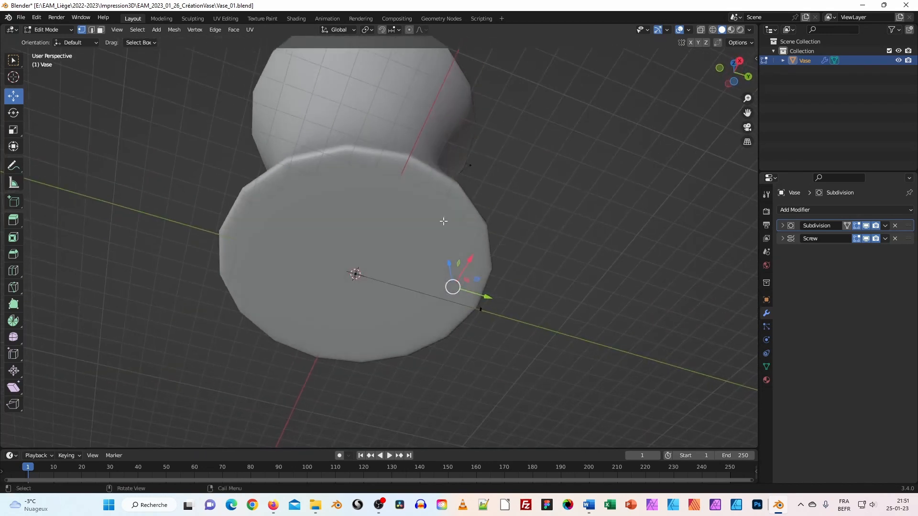
middle_drag(483, 169, 478, 148)
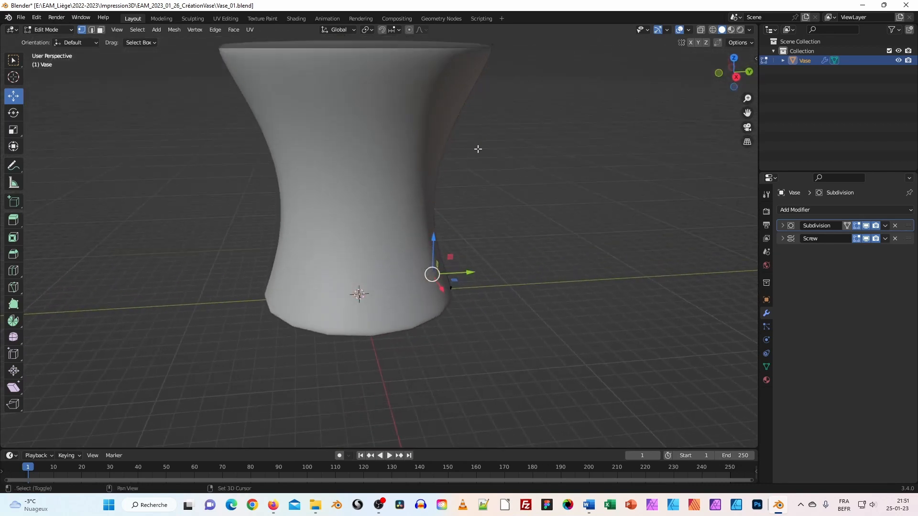
scroll(498, 213, down, 4)
middle_drag(510, 217, 452, 232)
scroll(452, 227, up, 1)
scroll(452, 232, up, 1)
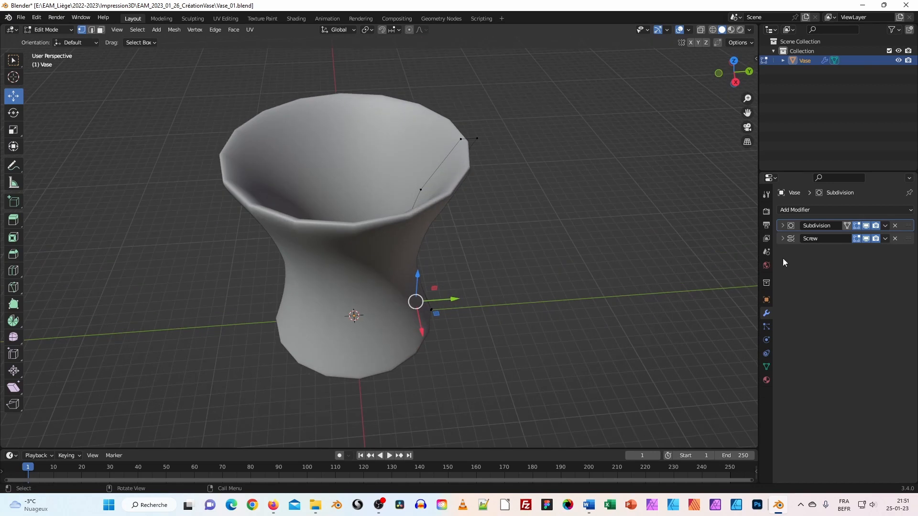
Review the settings of the Subdivision and Screw modifiers, leaving both collapsed
click(783, 226)
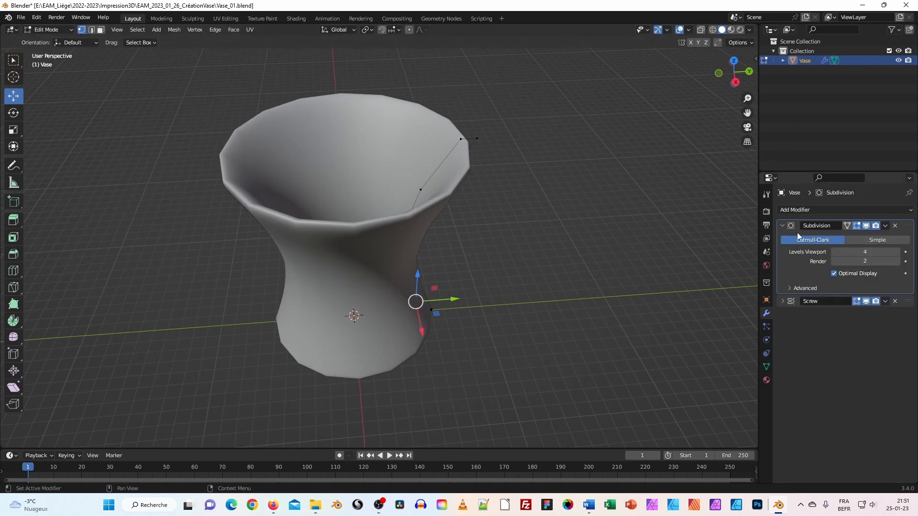
click(783, 224)
click(782, 238)
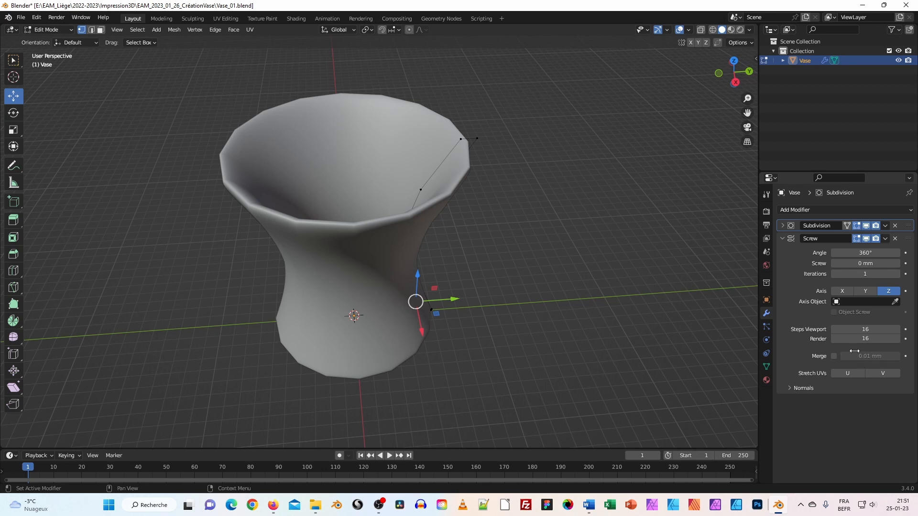
click(783, 239)
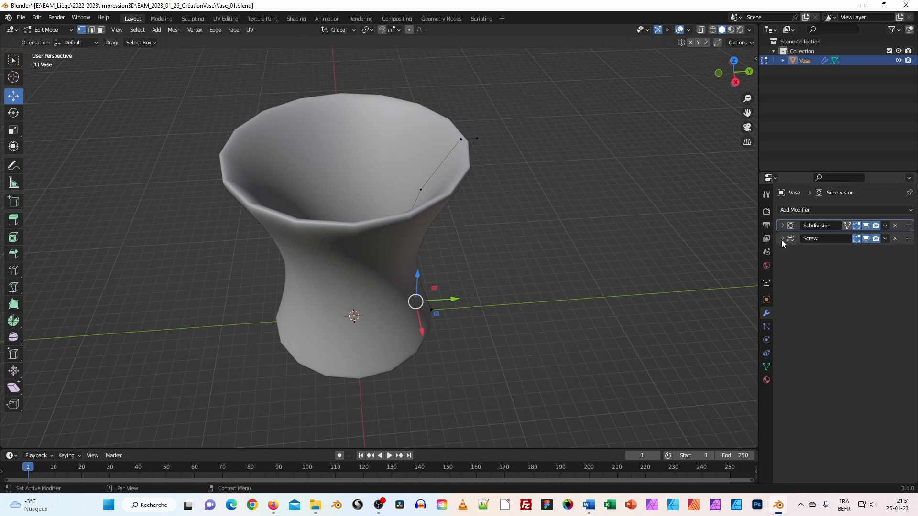
Preview the vase in wireframe shading, return to solid shading and examine the rim
click(835, 210)
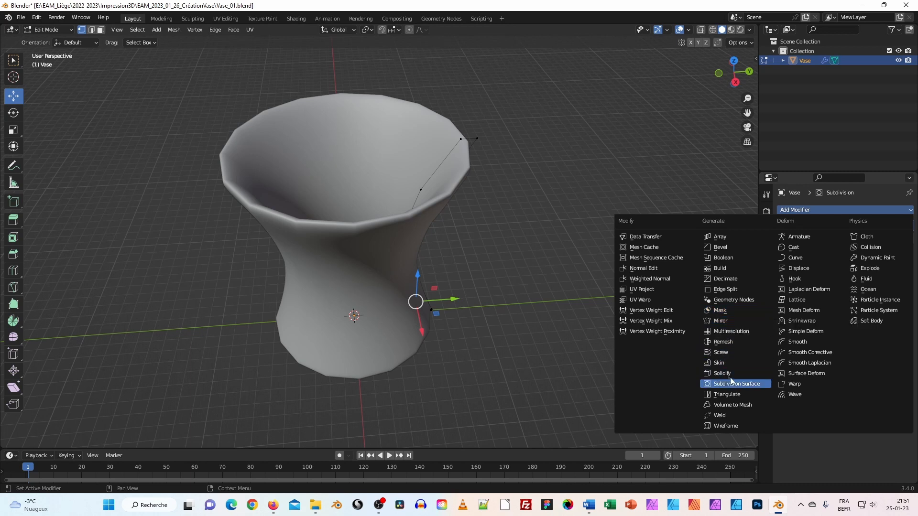
middle_drag(614, 165, 602, 136)
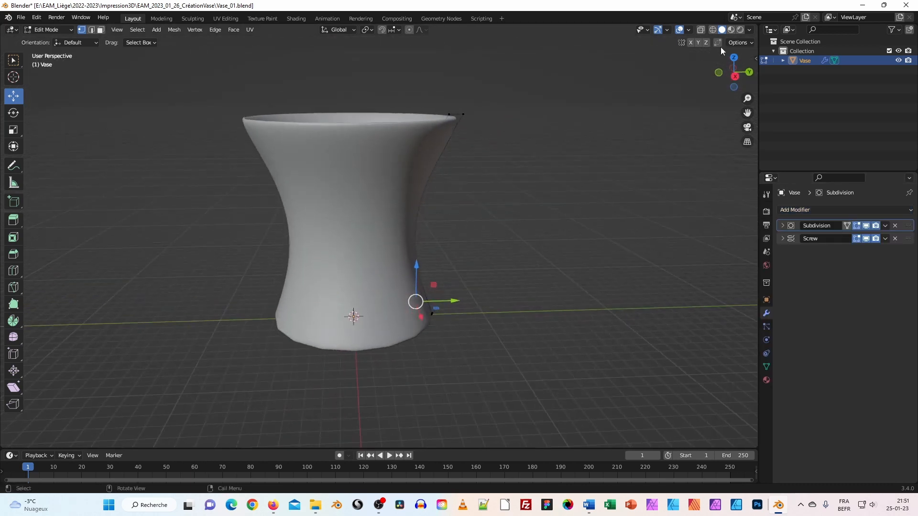
click(713, 30)
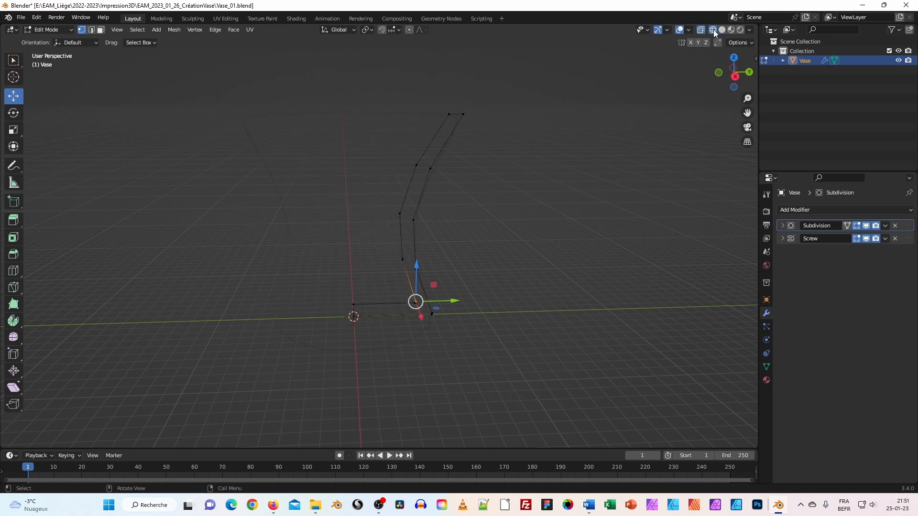
click(722, 30)
middle_drag(412, 229, 420, 215)
scroll(416, 221, up, 3)
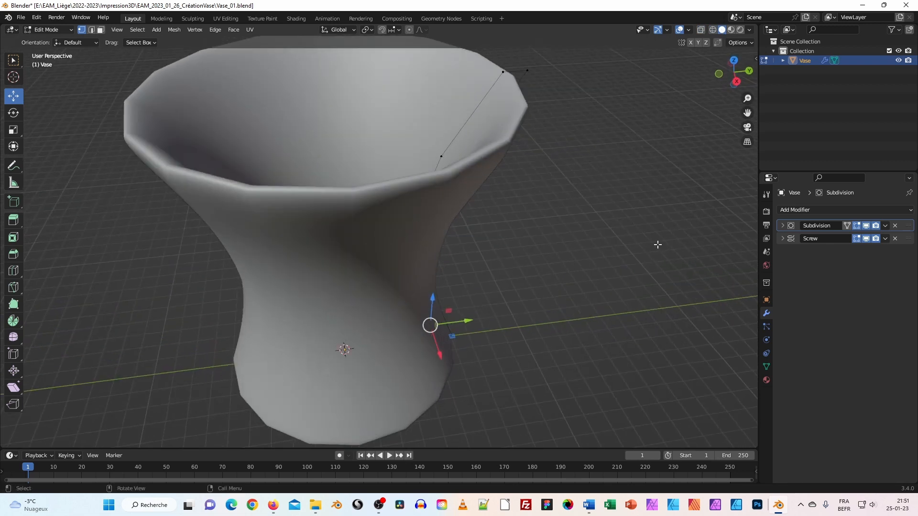
Add a Wireframe modifier to the vase and set its thickness to 0.002 mm
click(822, 212)
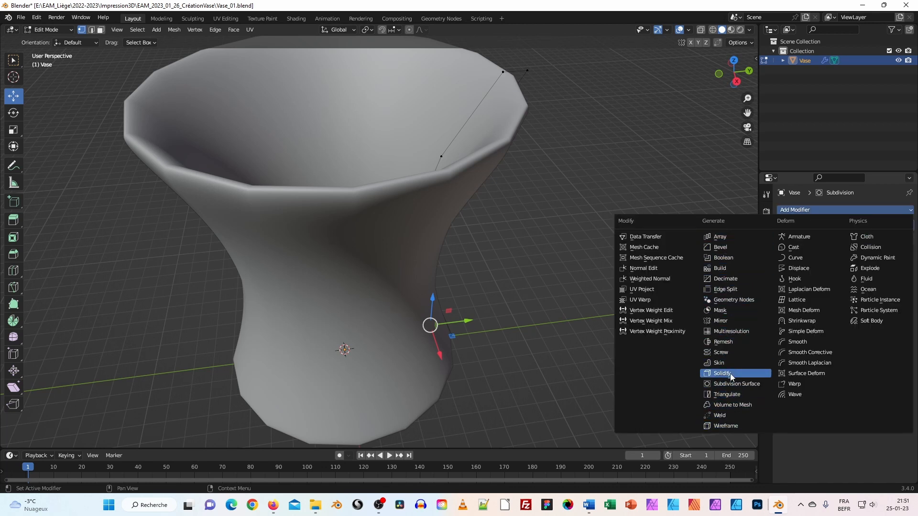
click(742, 425)
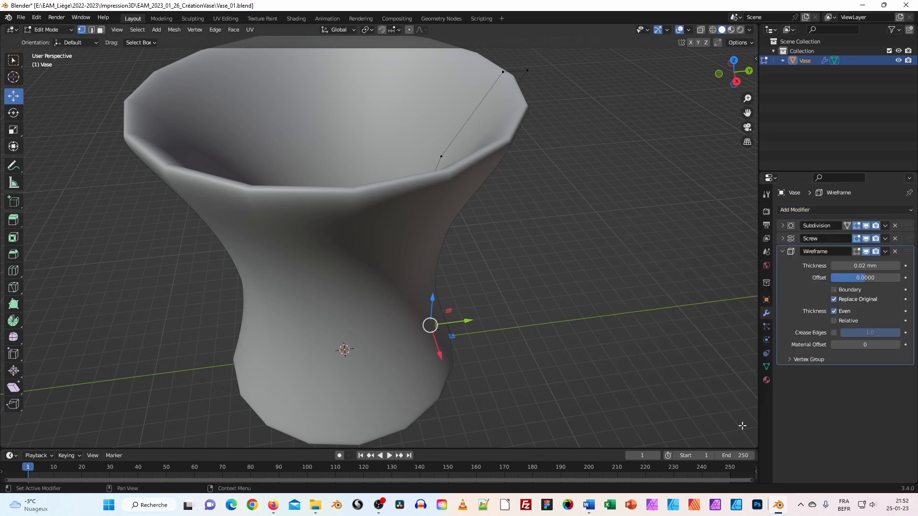
middle_drag(621, 317, 609, 295)
middle_drag(573, 208, 622, 228)
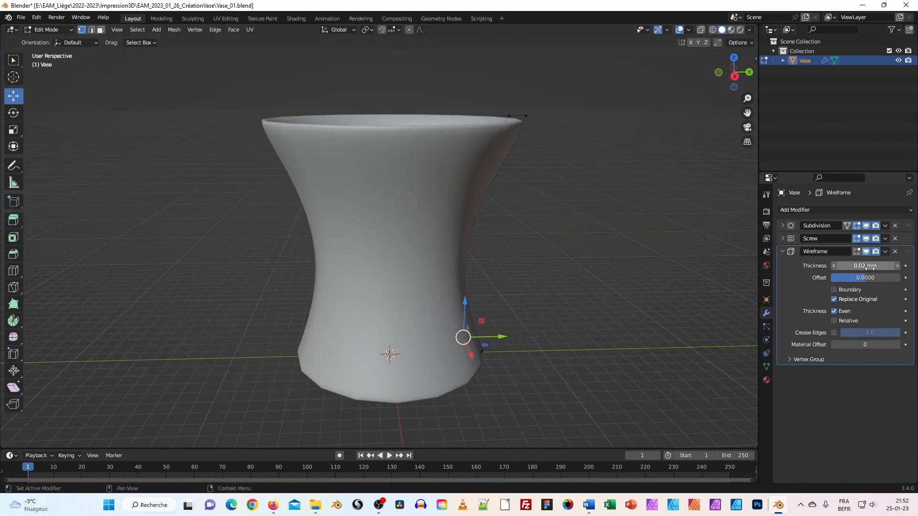
drag(855, 267, 857, 266)
middle_drag(563, 177, 560, 208)
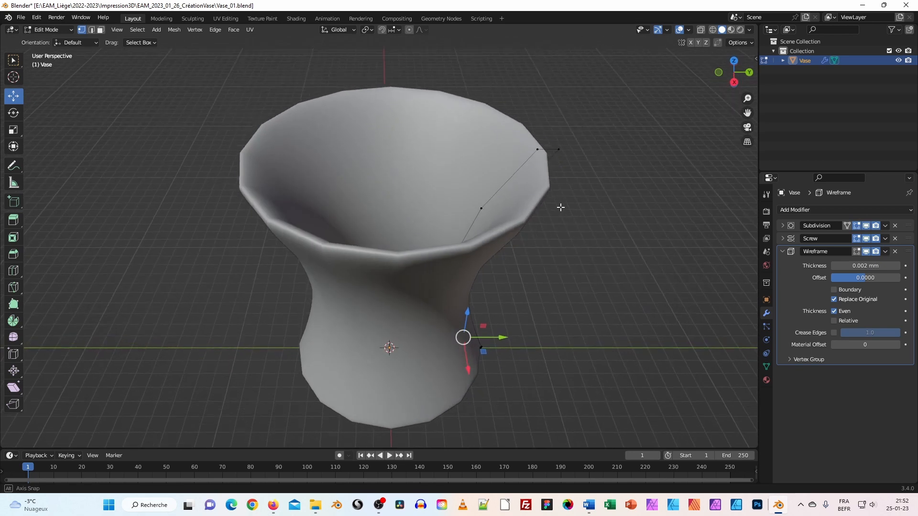
Turn on the Wireframe modifier's display in Edit Mode
click(857, 252)
middle_drag(514, 237, 372, 228)
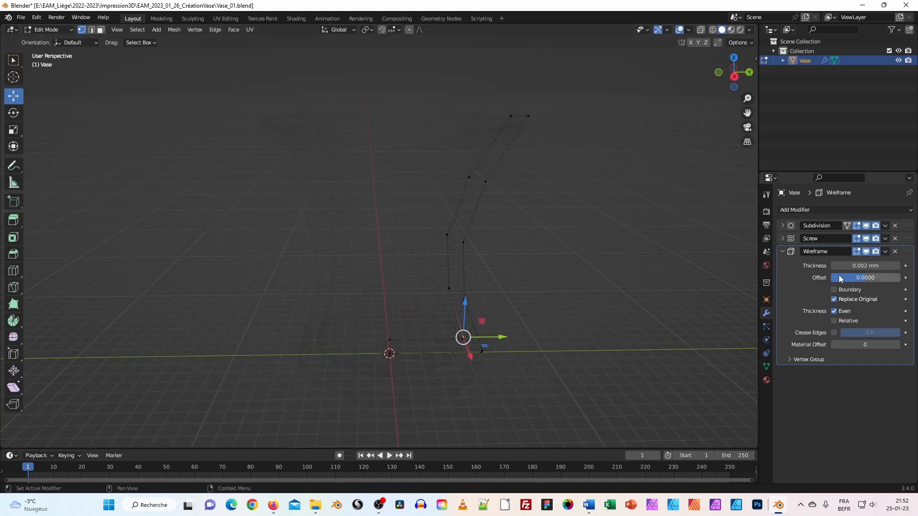
click(857, 252)
click(856, 252)
Increase the Wireframe modifier's thickness to 0.144 mm and inspect the struts along the wall and rim
drag(865, 266, 906, 265)
middle_drag(336, 204, 371, 215)
scroll(370, 215, up, 6)
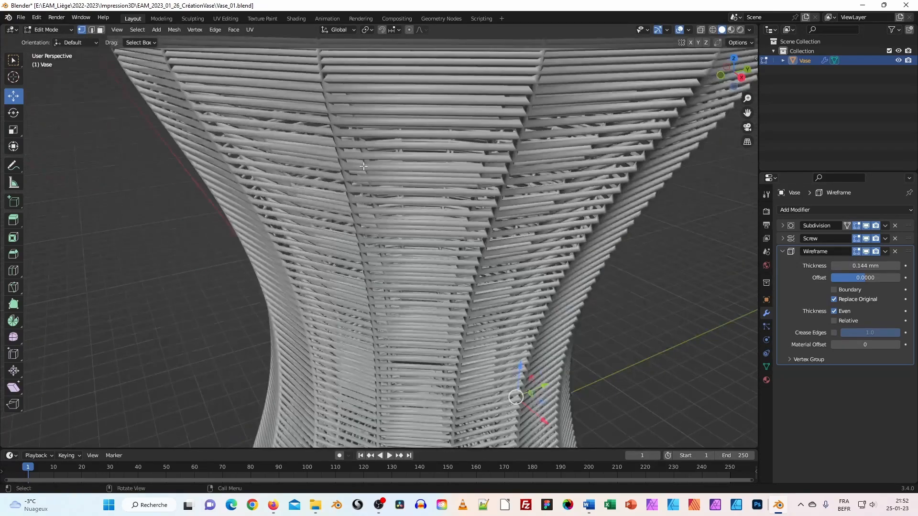
scroll(339, 181, up, 5)
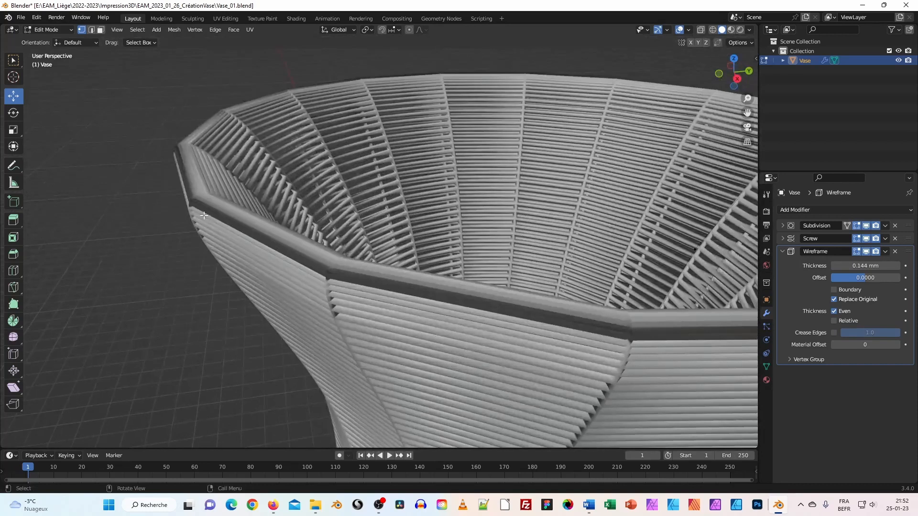
scroll(203, 170, down, 5)
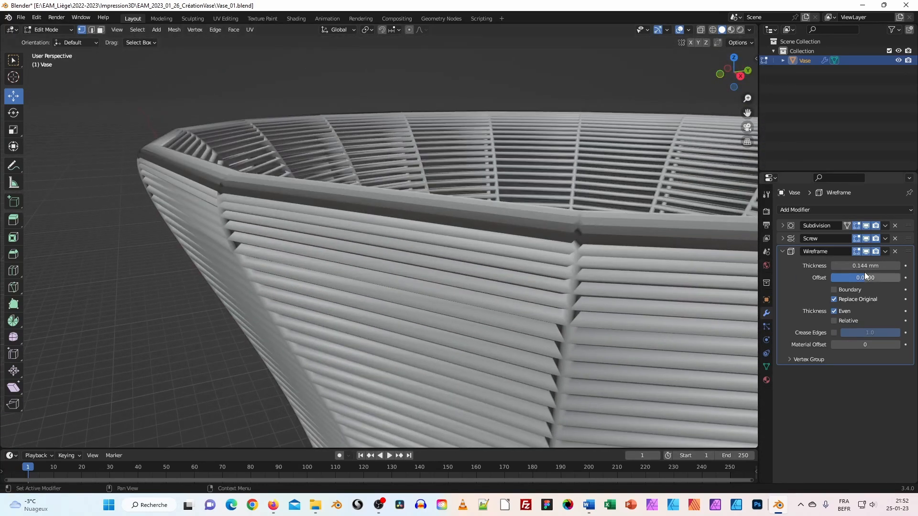
Set the Wireframe modifier's offset to -1 and its thickness to 0.169 mm, and inspect the whole vase
drag(866, 266, 838, 278)
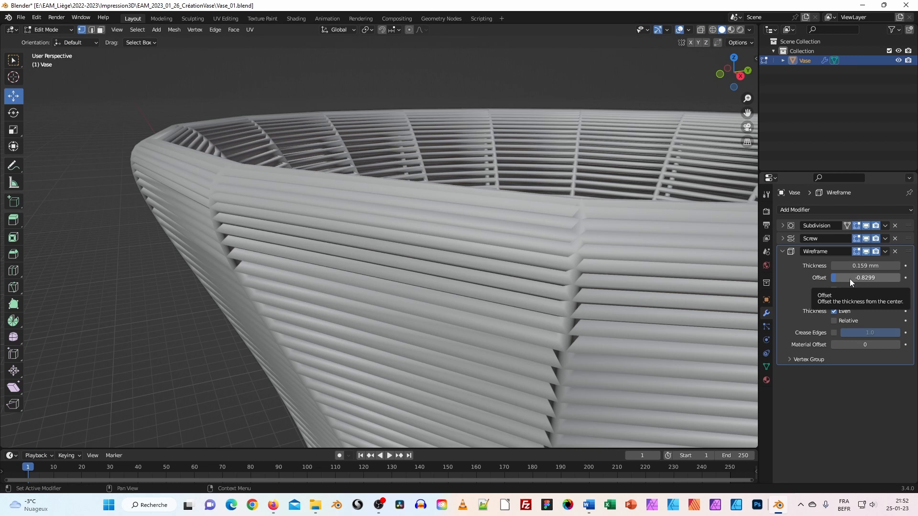
mouse_move(846, 277)
mouse_down()
mouse_move(831, 277)
mouse_move(862, 266)
mouse_up()
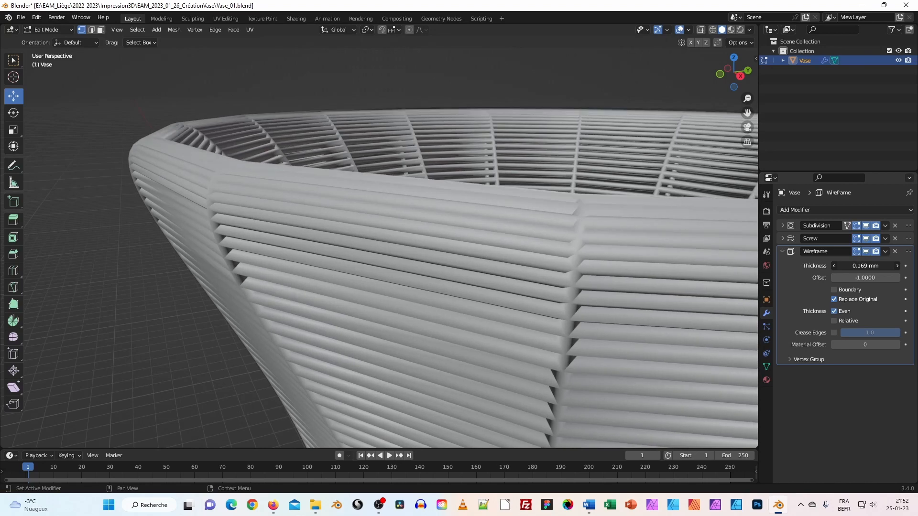
scroll(474, 257, down, 10)
middle_drag(475, 257, 452, 226)
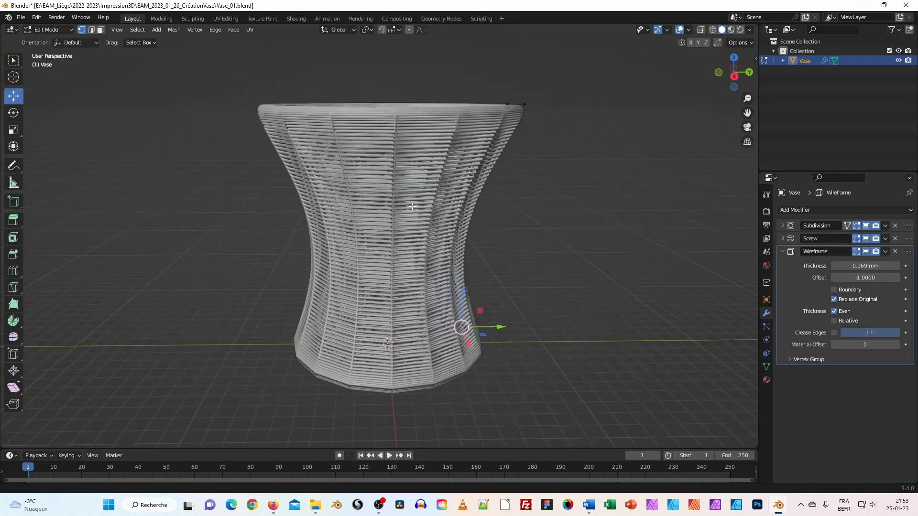
middle_drag(310, 198, 711, 303)
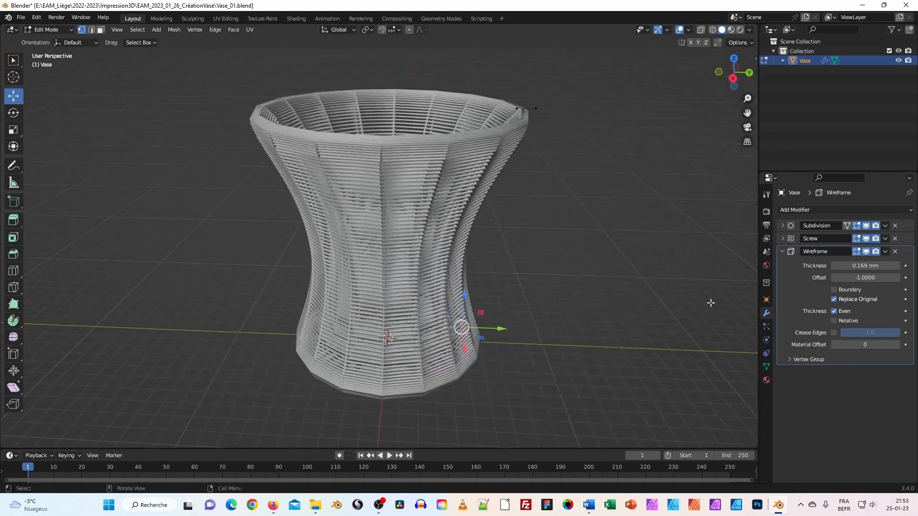
Collapse the Wireframe modifier and turn off the viewport display of both Wireframe and Screw
click(782, 251)
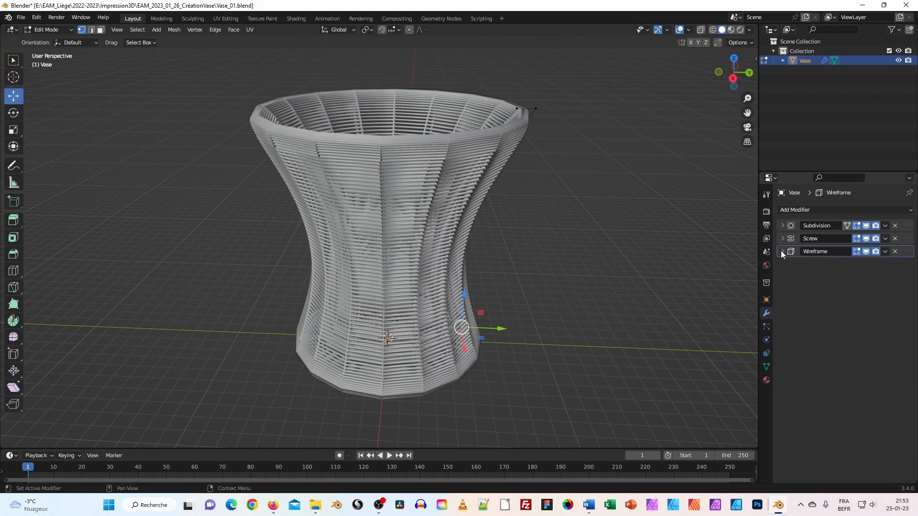
click(866, 252)
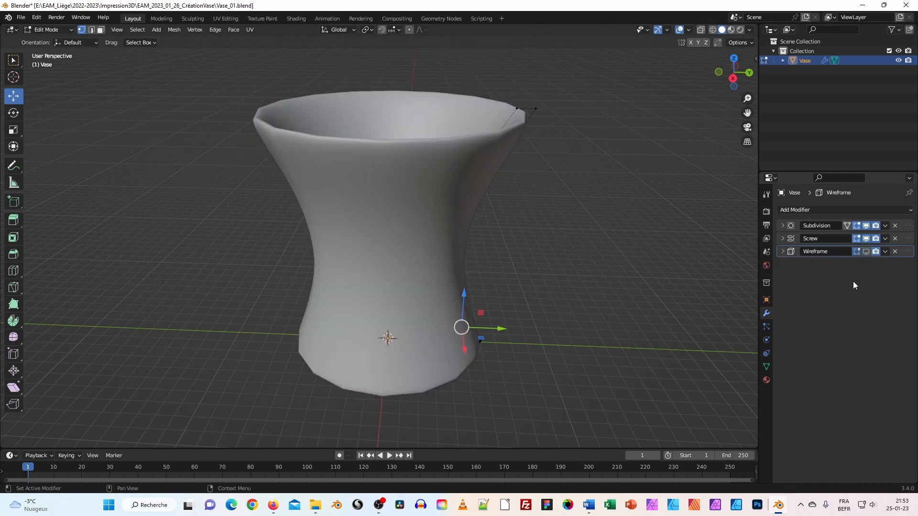
click(865, 239)
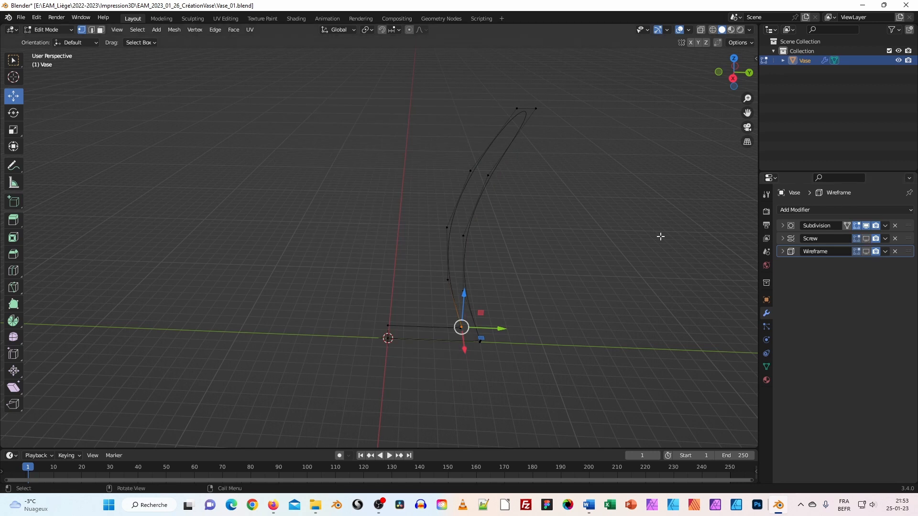
Set the Subdivision modifier's viewport levels to 1 and toggle its viewport display off and on to compare the profile
click(782, 225)
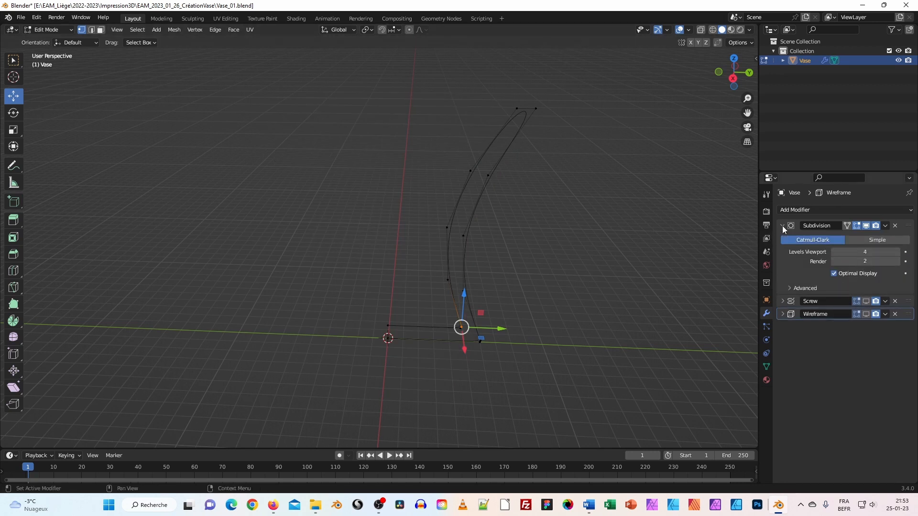
click(833, 252)
click(833, 252)
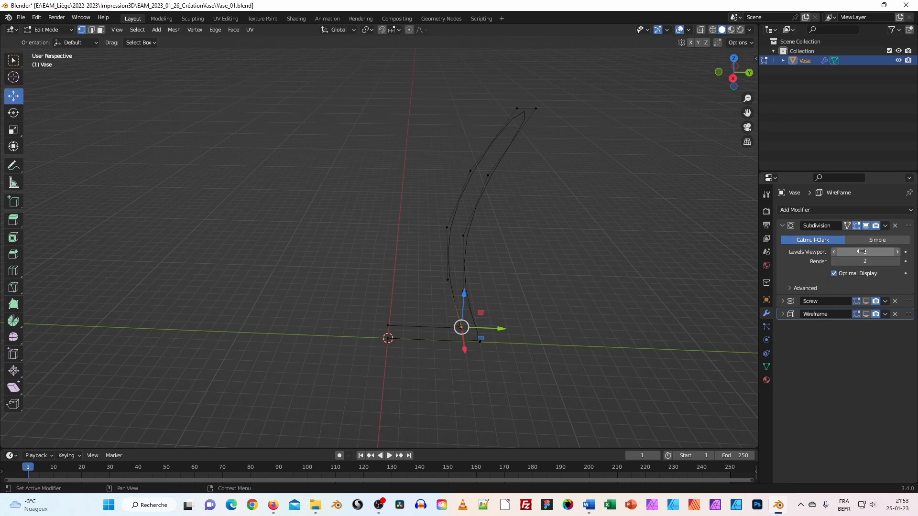
click(782, 226)
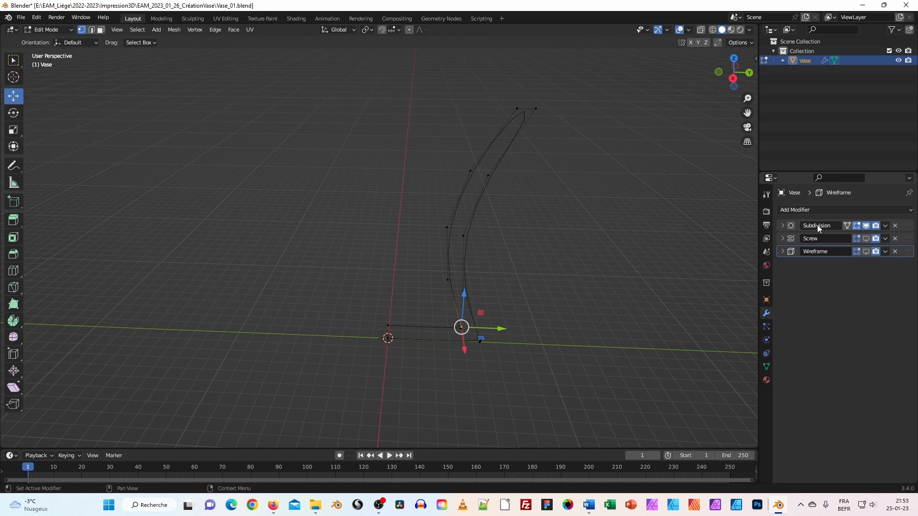
click(866, 226)
click(866, 226)
click(782, 225)
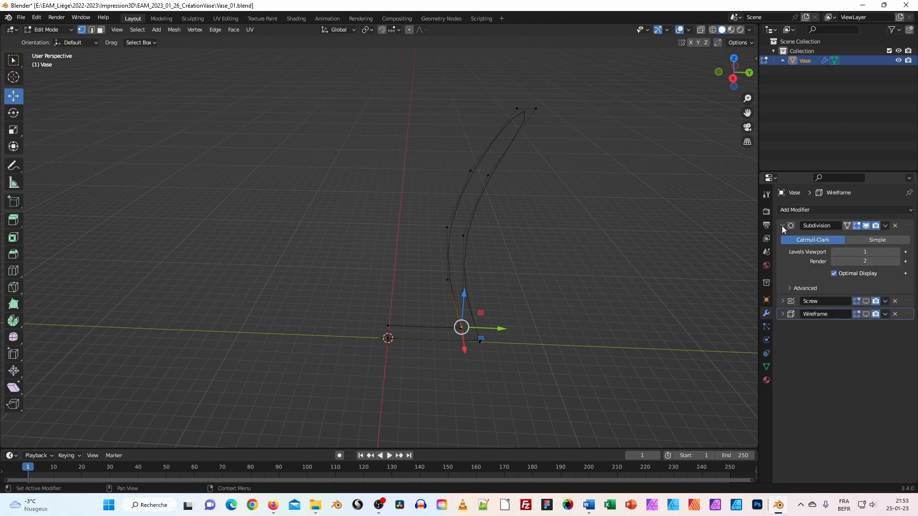
click(783, 225)
Check the Screw and Wireframe settings, and turn the viewport display of both modifiers back on
click(782, 238)
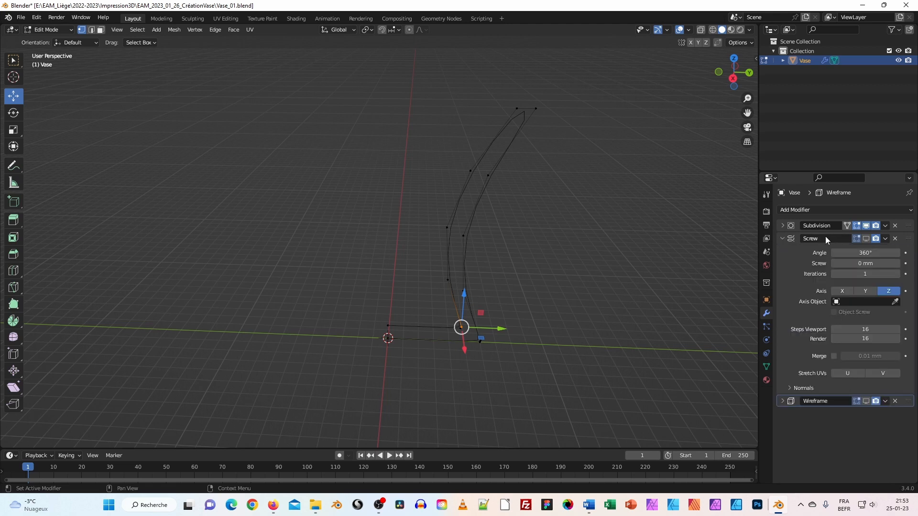
click(784, 239)
click(783, 250)
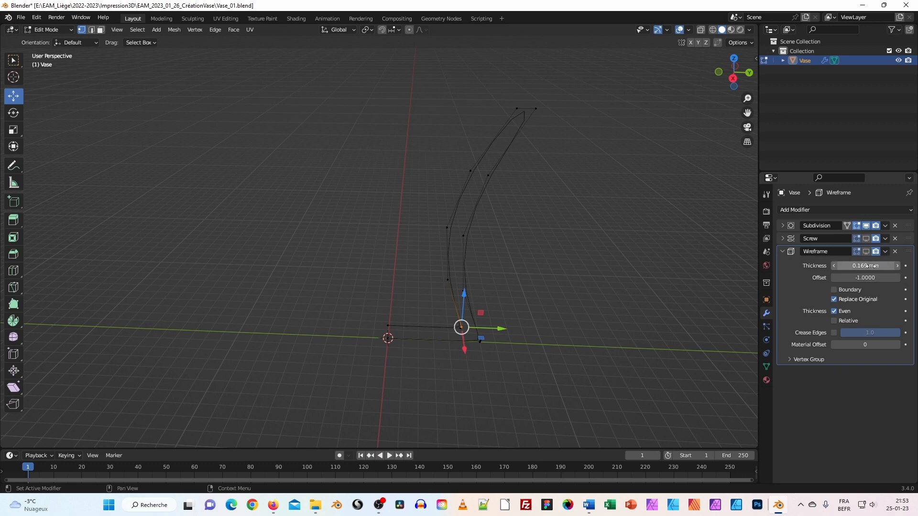
click(866, 239)
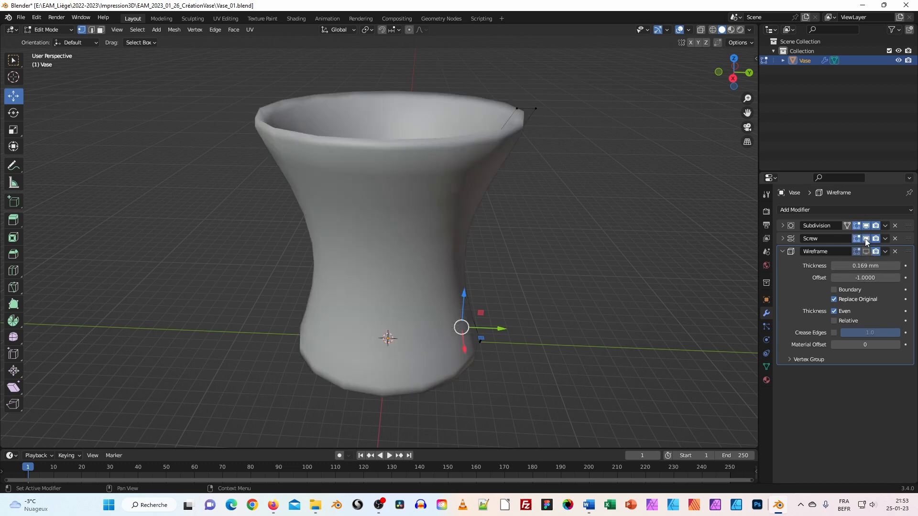
click(867, 252)
middle_drag(334, 206, 325, 226)
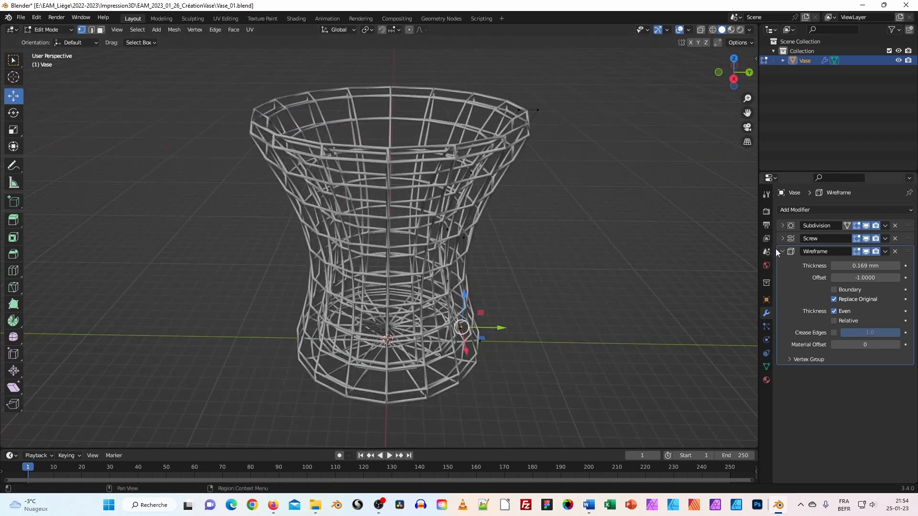
Try the Subdivision modifier at viewport level 2 and return it to level 1
click(782, 225)
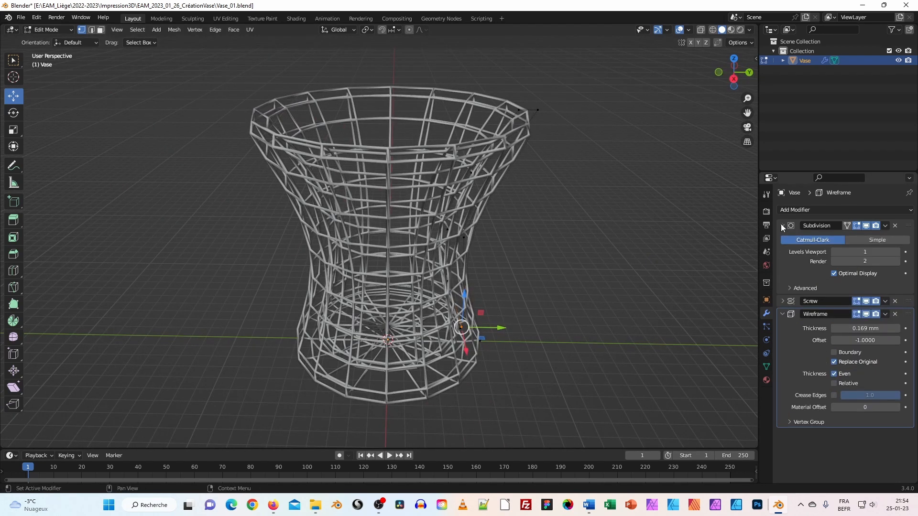
click(897, 252)
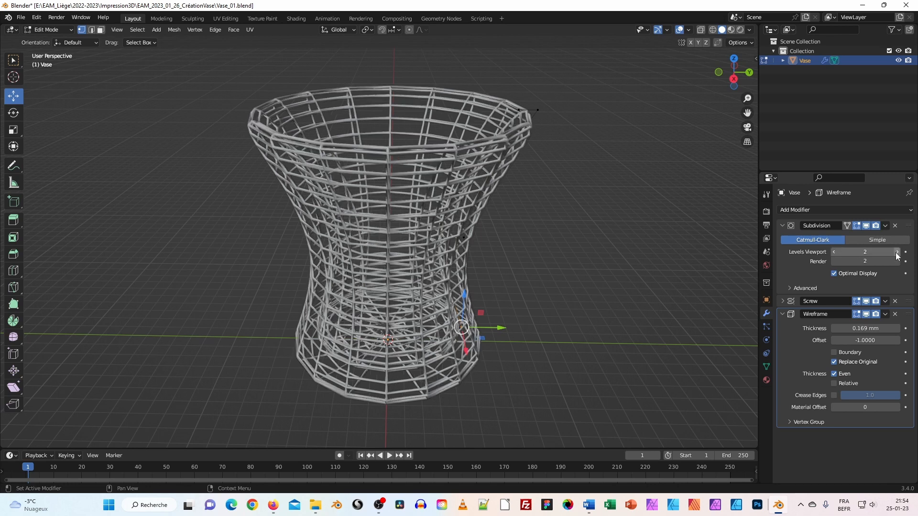
click(834, 252)
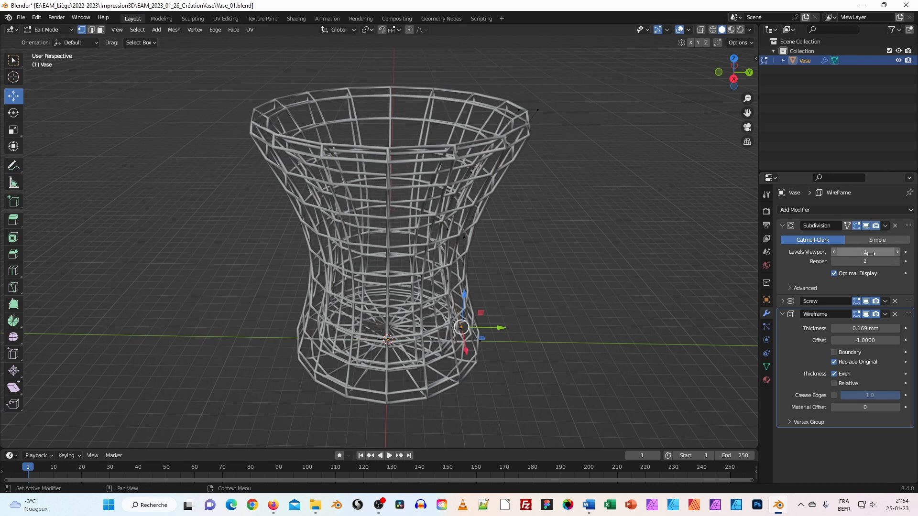
click(893, 253)
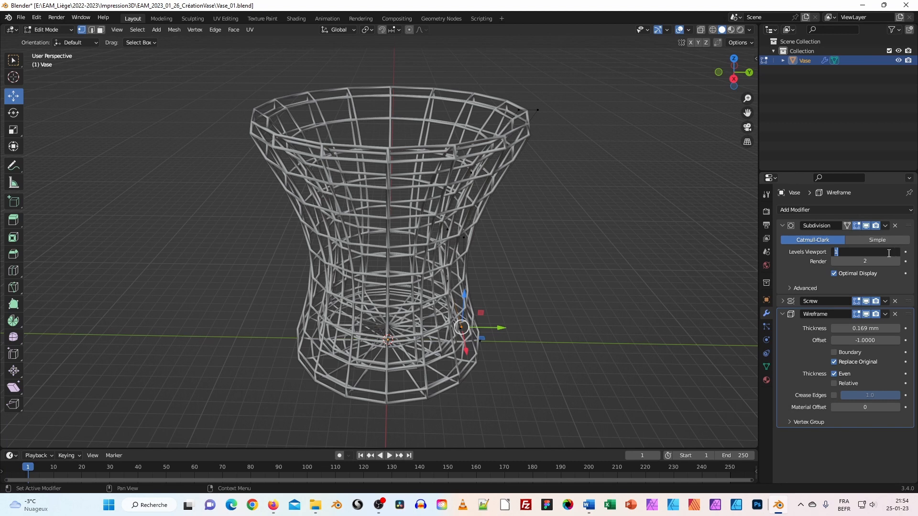
middle_drag(611, 251, 474, 201)
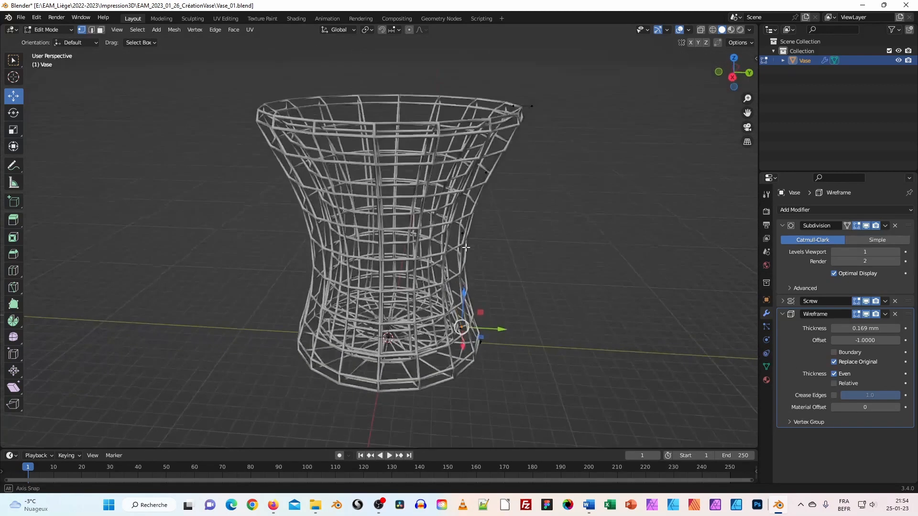
Increase the Wireframe modifier's thickness to 0.503 mm and inspect the whole vase
drag(897, 330, 917, 330)
middle_drag(287, 191, 369, 193)
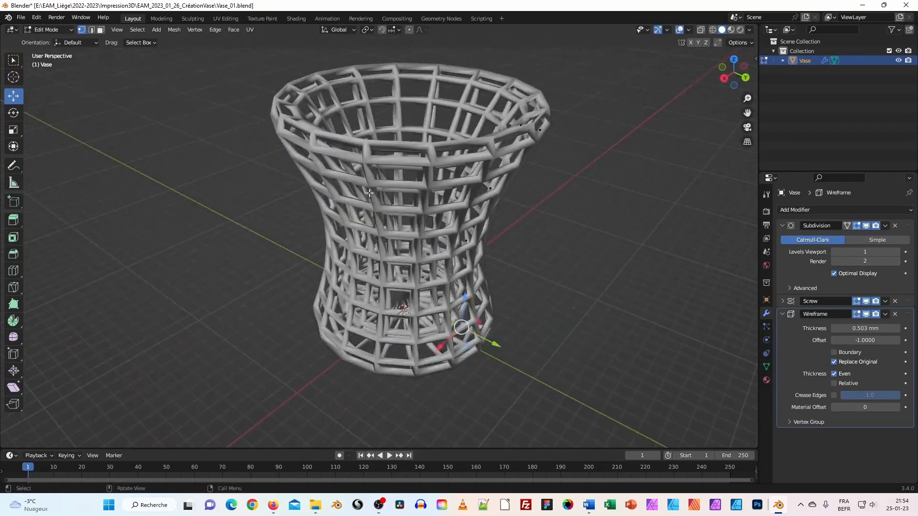
middle_drag(473, 252, 328, 274)
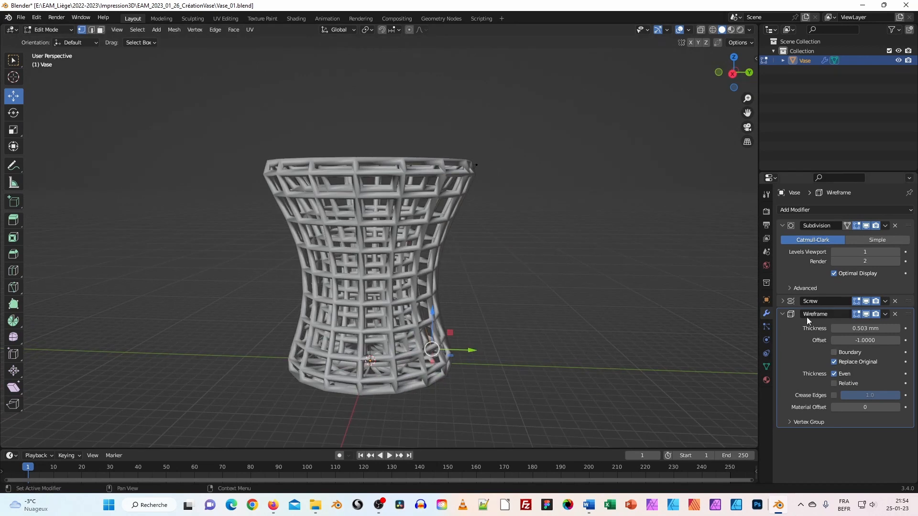
Try a Wireframe offset of 1, inspect the rim, and set the offset to -0.8776
click(898, 340)
click(859, 343)
click(818, 348)
drag(841, 343, 899, 343)
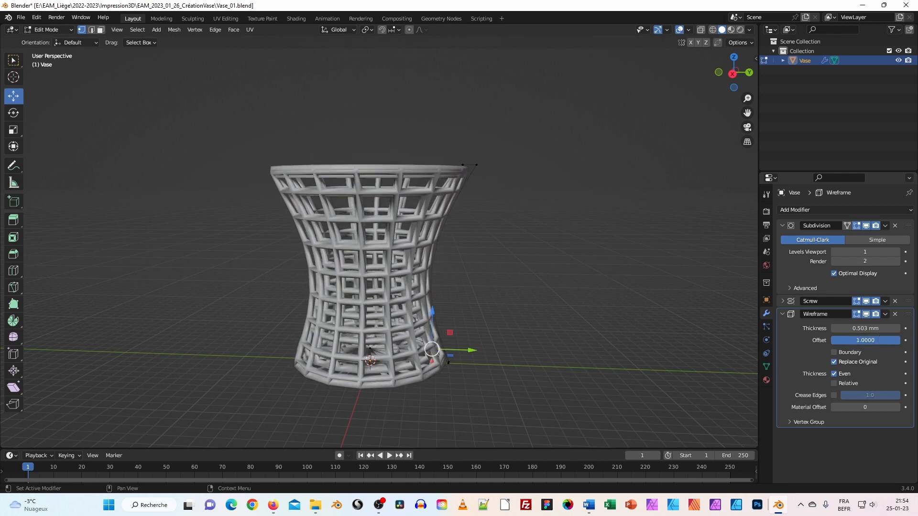
middle_drag(369, 287, 450, 257)
scroll(378, 224, up, 5)
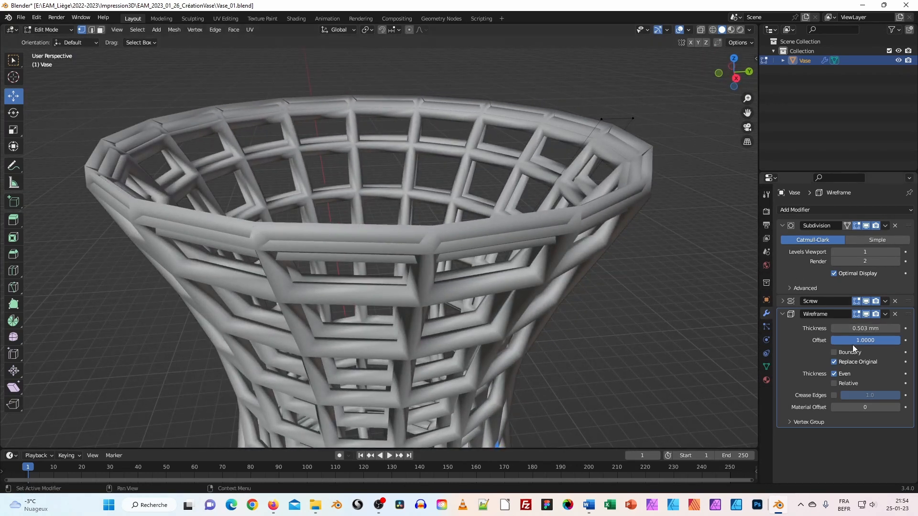
drag(865, 340, 834, 340)
middle_drag(554, 148, 683, 324)
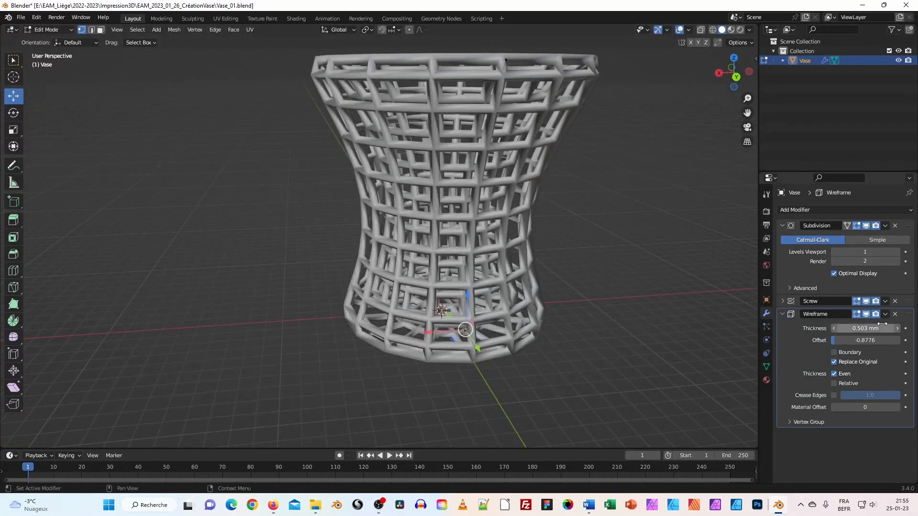
Try the Subdivision modifier at viewport level 0, restore level 1, and inspect the openwork around the base
click(835, 252)
mouse_move(473, 201)
middle_down()
mouse_move(478, 230)
mouse_move(480, 191)
middle_up()
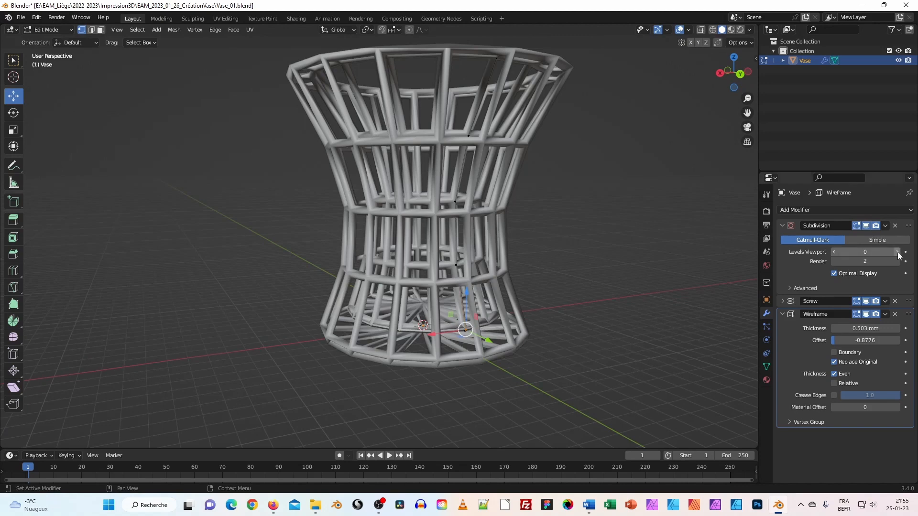
click(897, 252)
middle_drag(569, 215, 385, 349)
scroll(412, 328, up, 3)
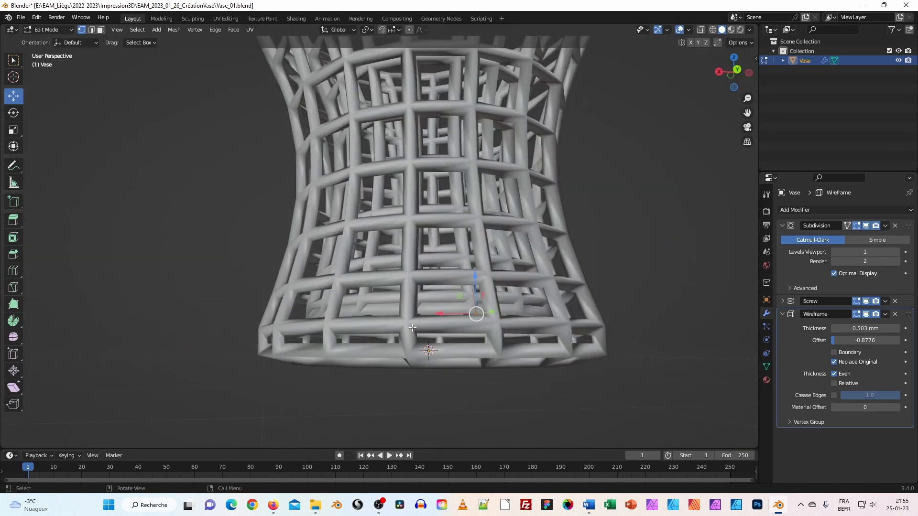
middle_drag(391, 299, 424, 276)
scroll(477, 299, down, 4)
scroll(424, 276, down, 1)
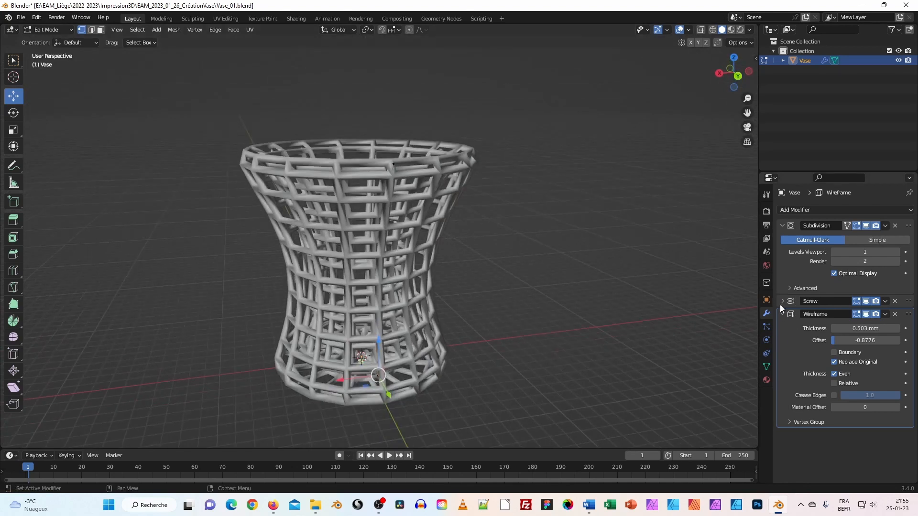
Add a second Subdivision Surface modifier after Wireframe to round the struts, and collapse the modifier settings
click(782, 313)
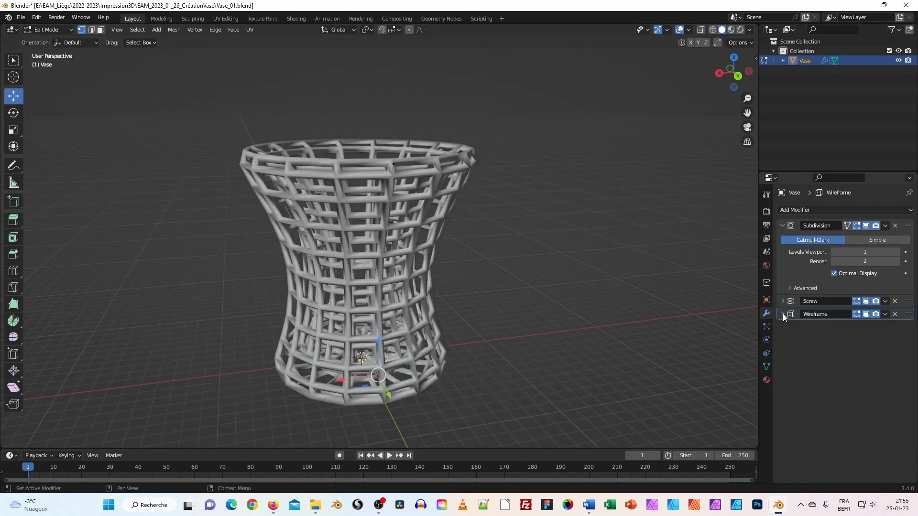
click(783, 224)
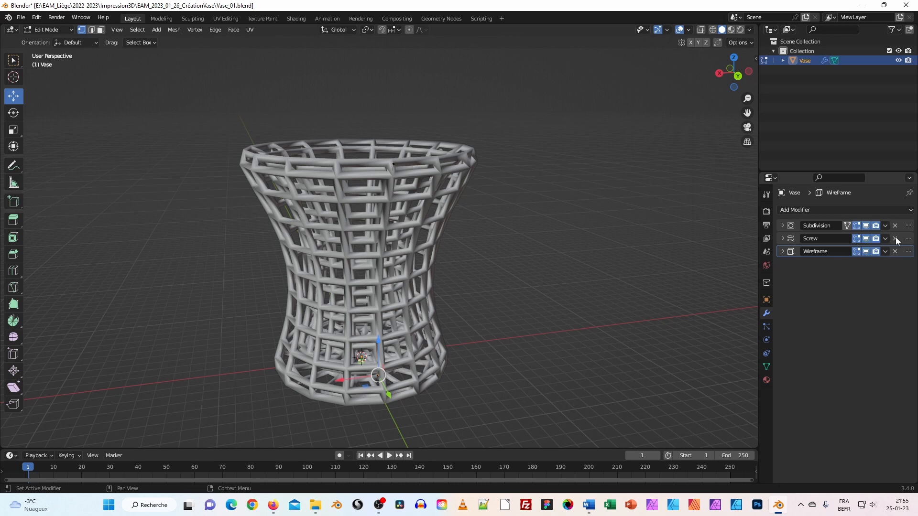
click(912, 214)
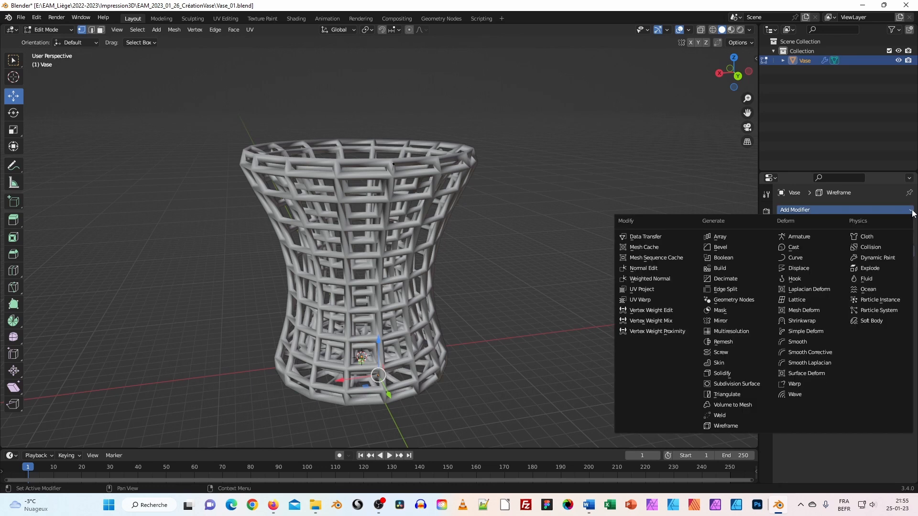
click(730, 385)
middle_drag(392, 315, 422, 308)
click(783, 264)
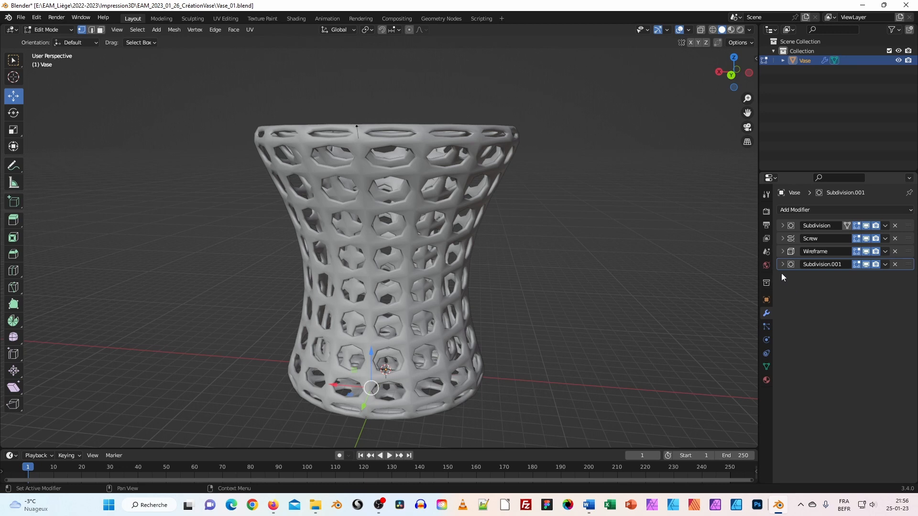
Hide Wireframe and the second Subdivision in the viewport, and add a Decimate modifier placed between Screw and Wireframe
click(866, 264)
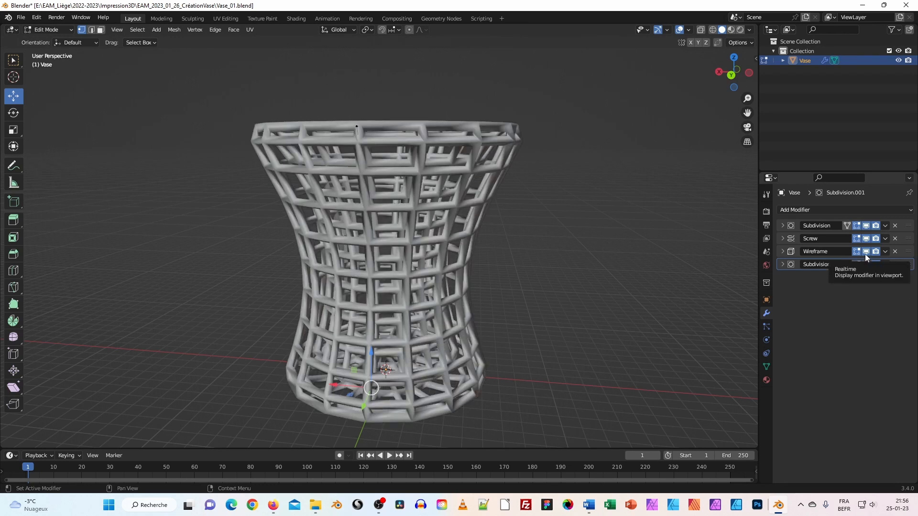
click(866, 252)
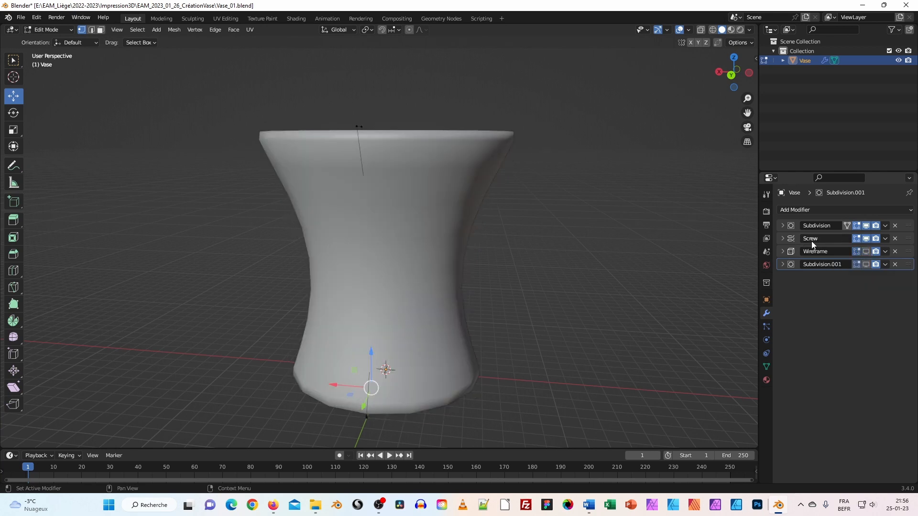
click(880, 210)
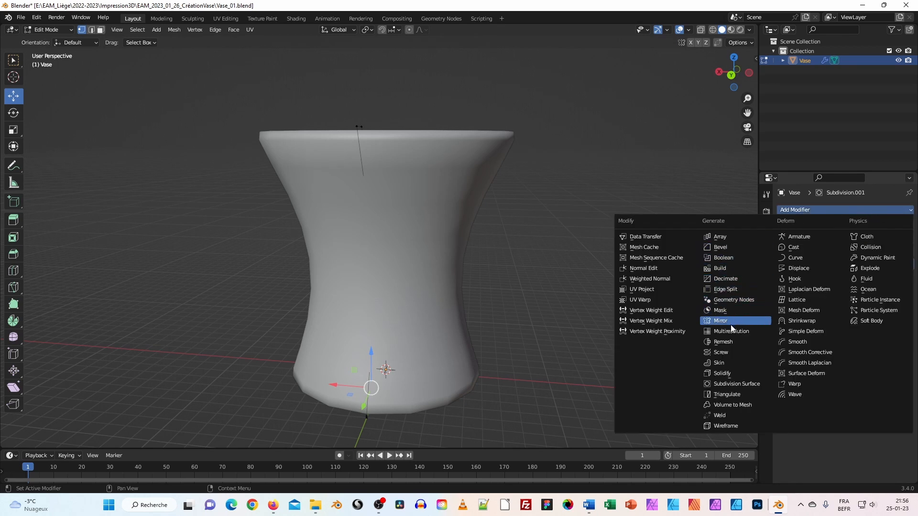
click(755, 279)
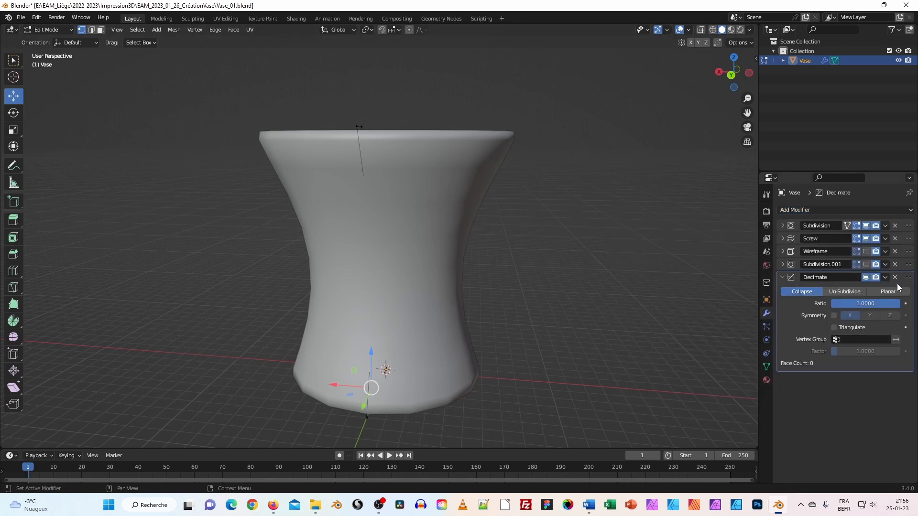
drag(907, 280, 908, 266)
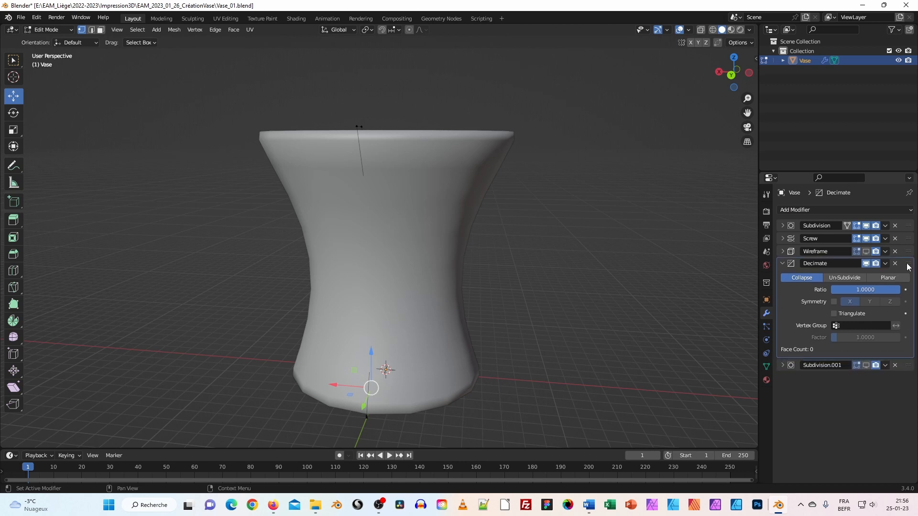
drag(908, 267, 907, 253)
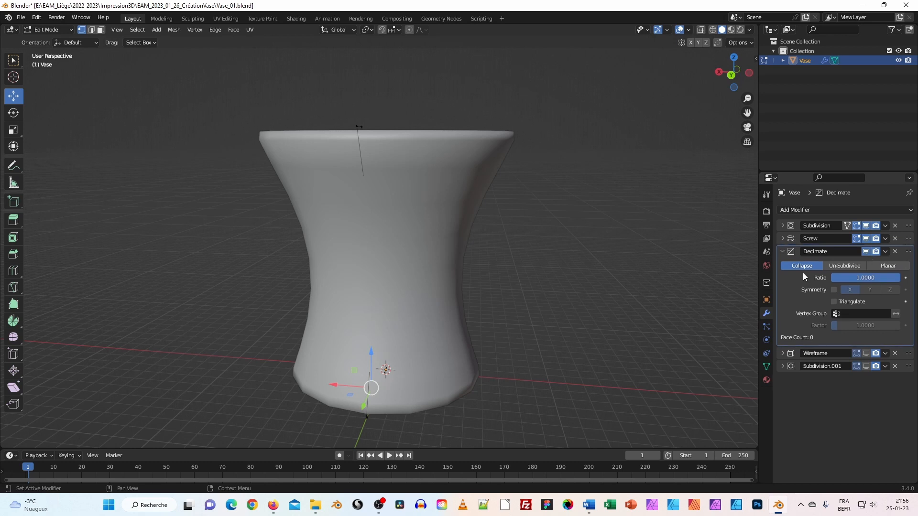
Switch the vase from Edit Mode to Object Mode
middle_drag(451, 240, 502, 261)
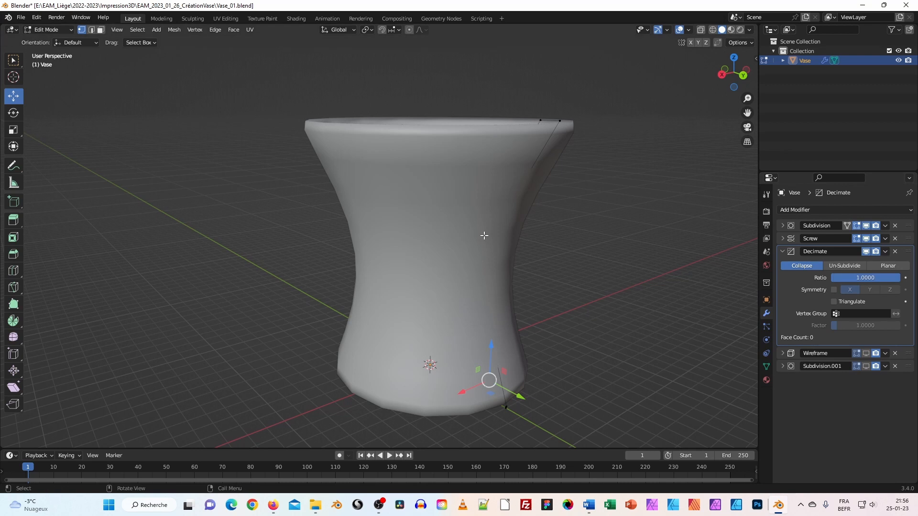
right_click(435, 237)
click(63, 29)
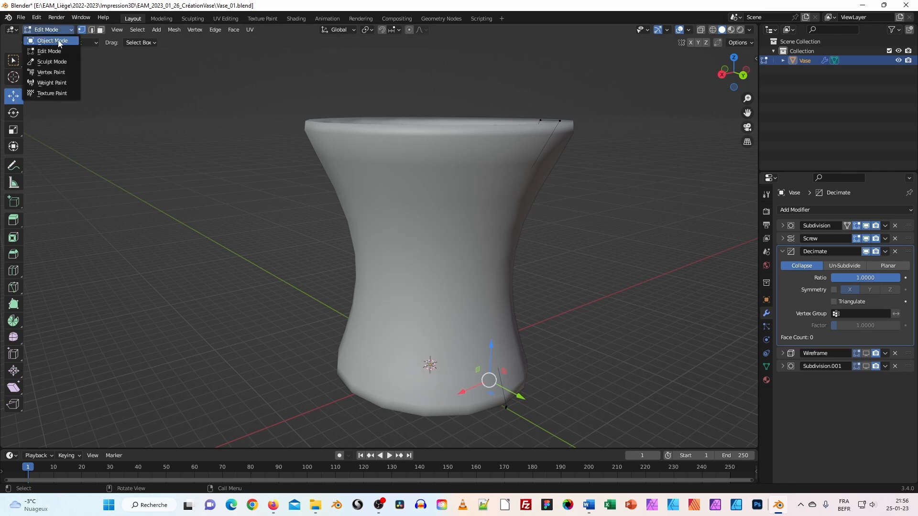
click(59, 42)
right_click(460, 225)
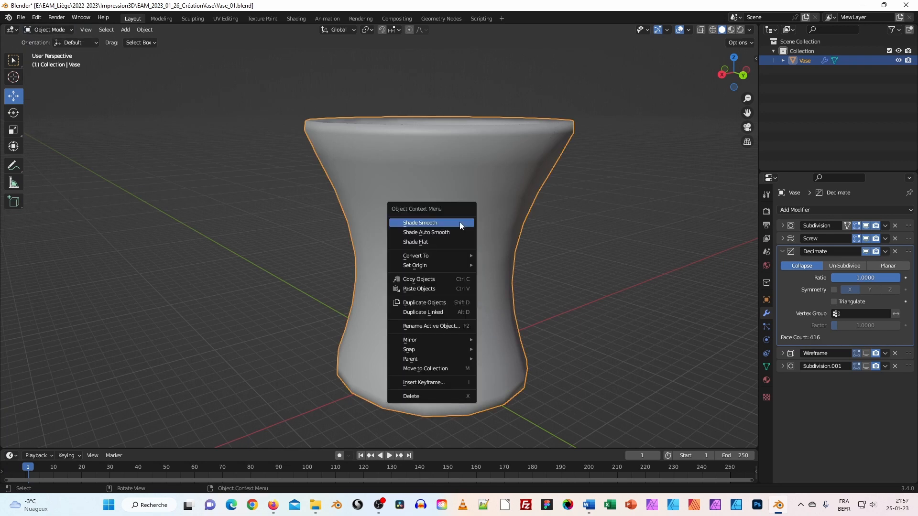
click(50, 27)
click(48, 40)
Apply flat shading to the whole vase with Shade Flat
right_click(456, 191)
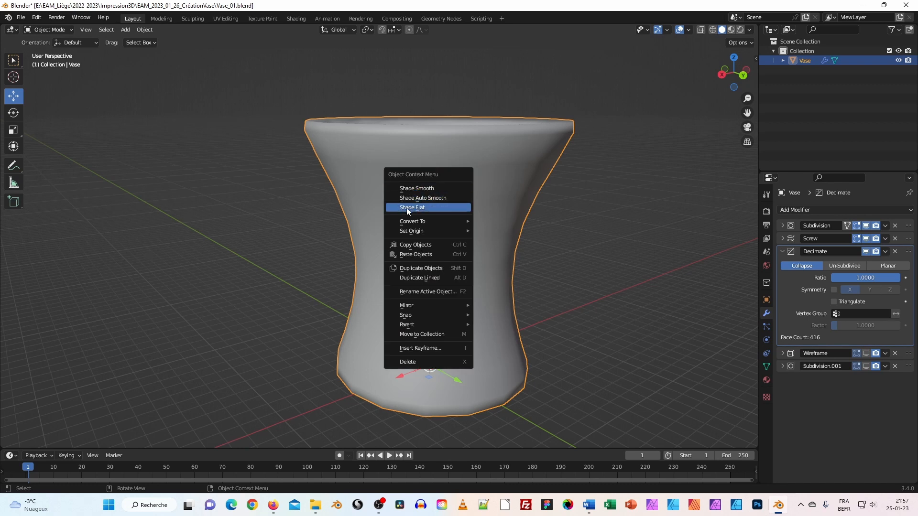
click(425, 208)
click(582, 230)
click(465, 231)
right_click(465, 231)
click(456, 230)
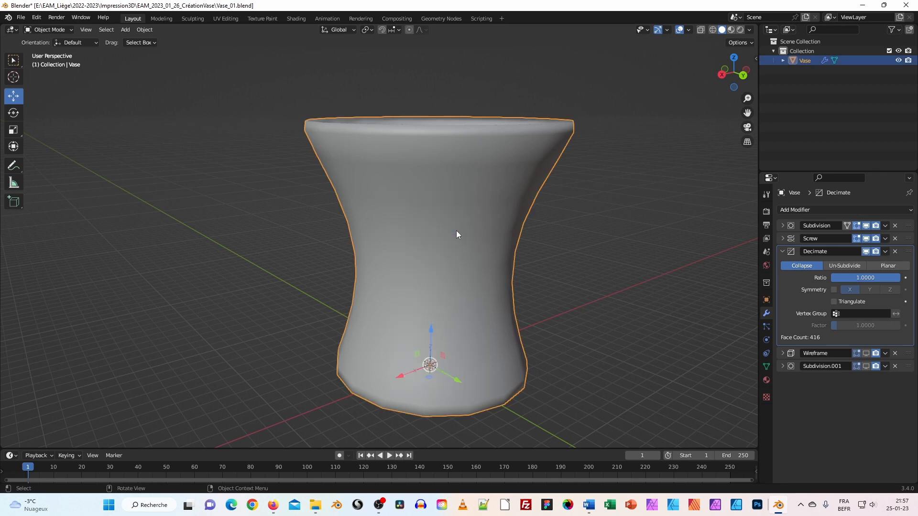
Set the Decimate modifier's collapse ratio to 0.4830 and inspect the simplified vase from several angles
middle_drag(414, 229, 486, 272)
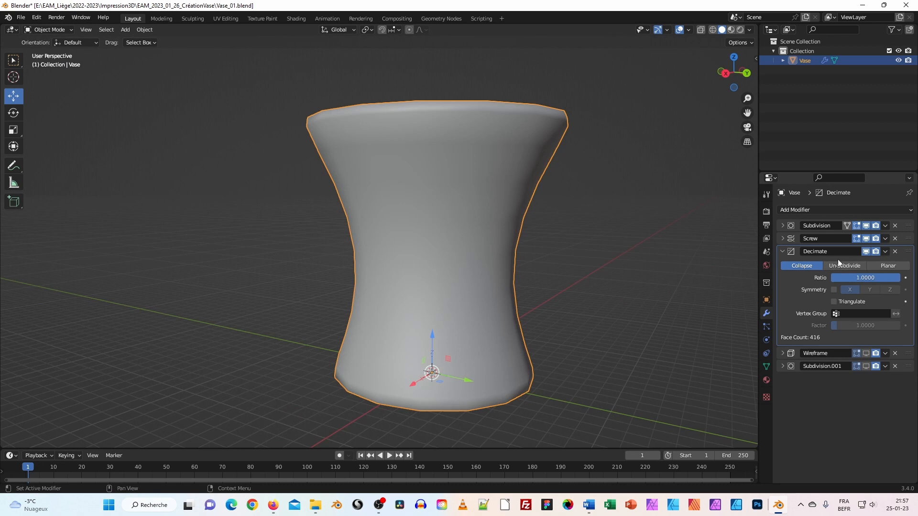
click(782, 250)
click(781, 250)
drag(886, 280, 849, 277)
middle_drag(566, 232, 514, 311)
drag(853, 279, 865, 279)
middle_drag(411, 297, 408, 221)
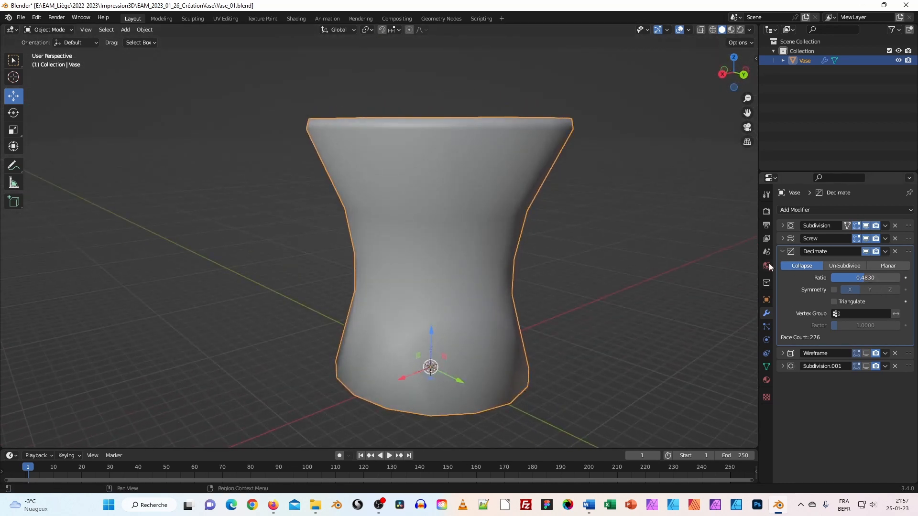
Show the Wireframe modifier in the viewport and compare the struts with Decimate hidden and shown
click(865, 354)
middle_drag(464, 287, 460, 305)
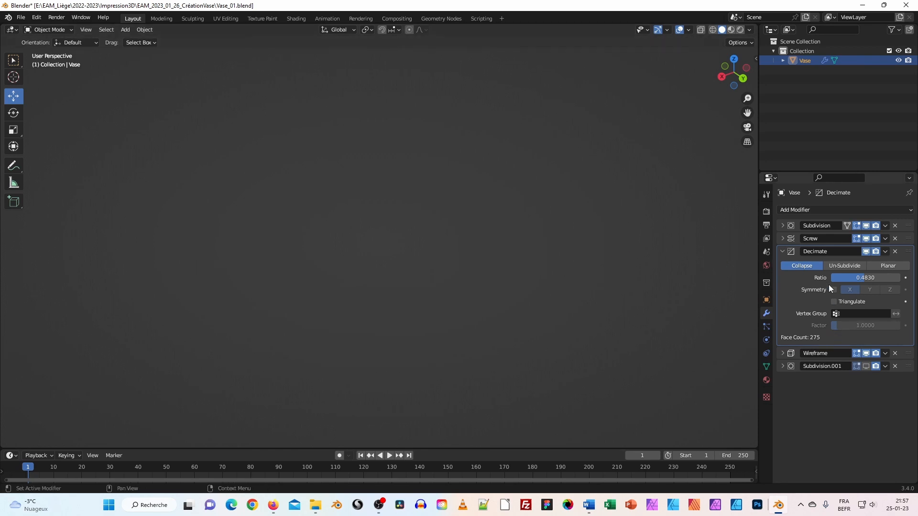
click(866, 252)
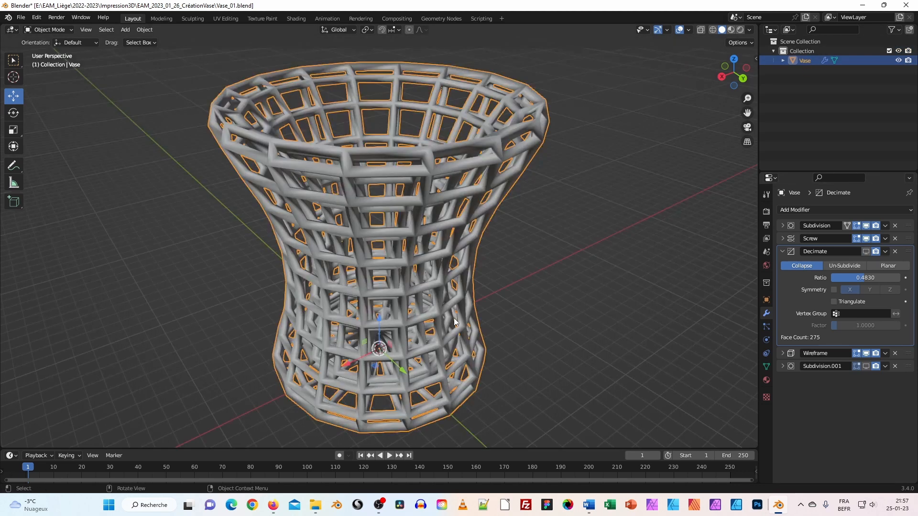
middle_drag(437, 227, 532, 279)
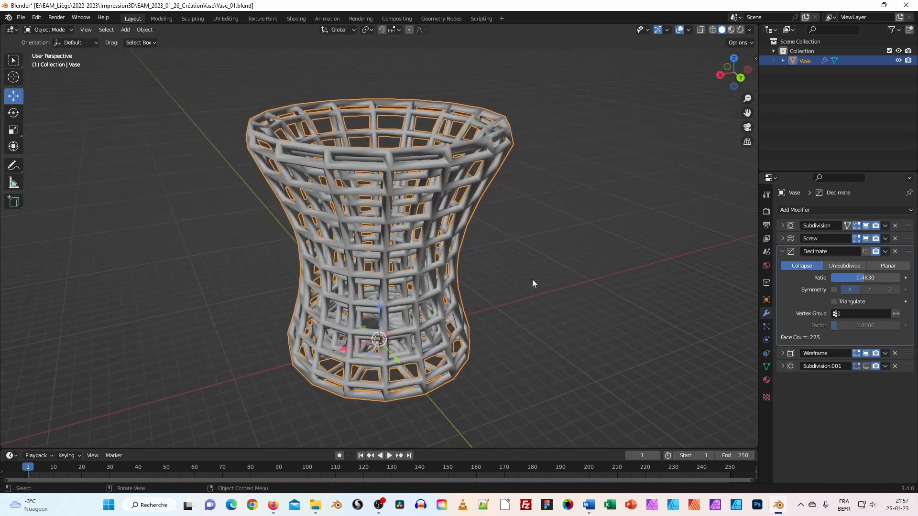
click(866, 251)
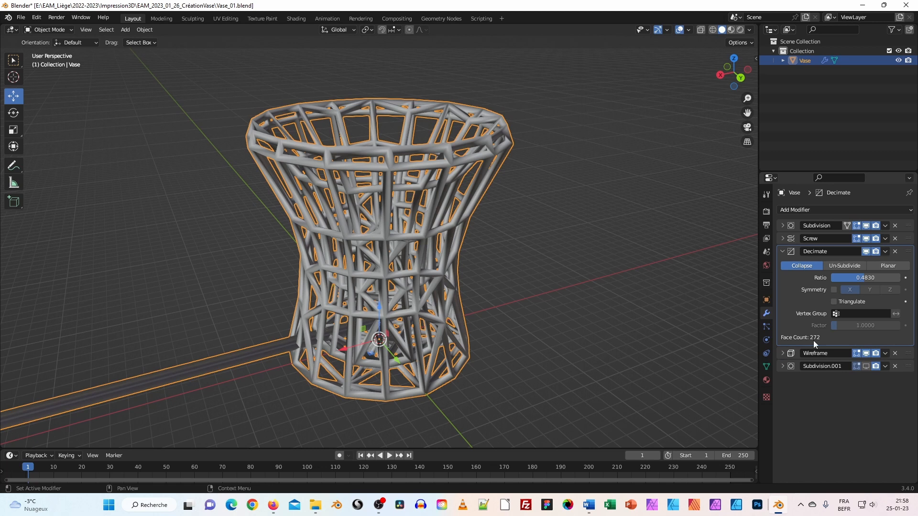
Compare the Wireframe modifier with Even thickness on and off, leave it disabled, and inspect the struts
click(783, 353)
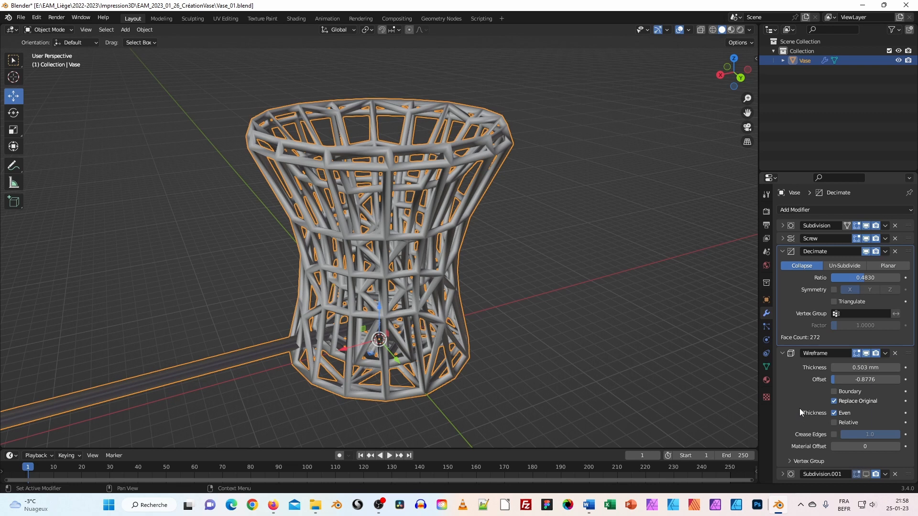
click(835, 413)
click(835, 413)
click(835, 413)
click(834, 414)
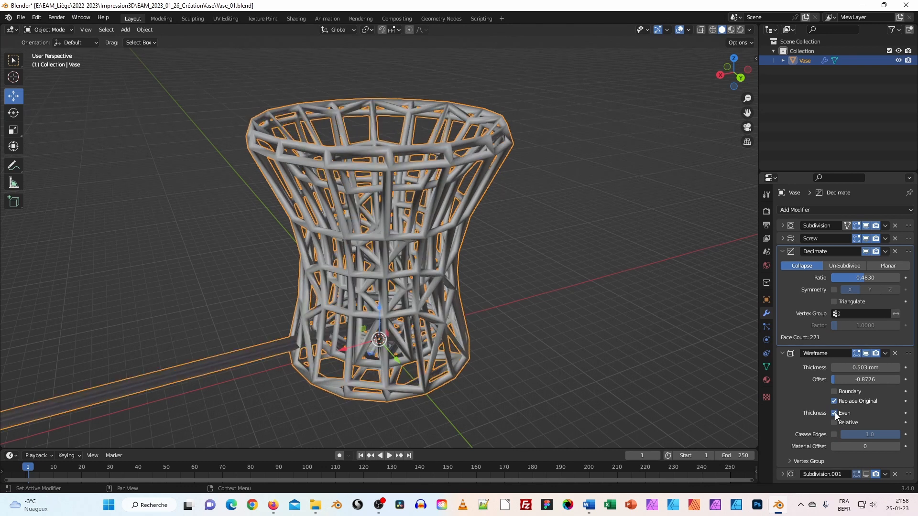
click(835, 413)
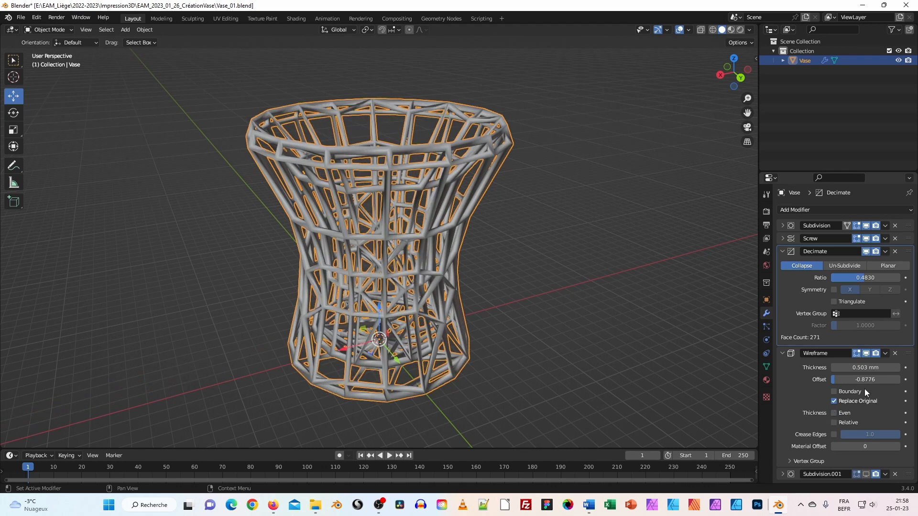
click(834, 414)
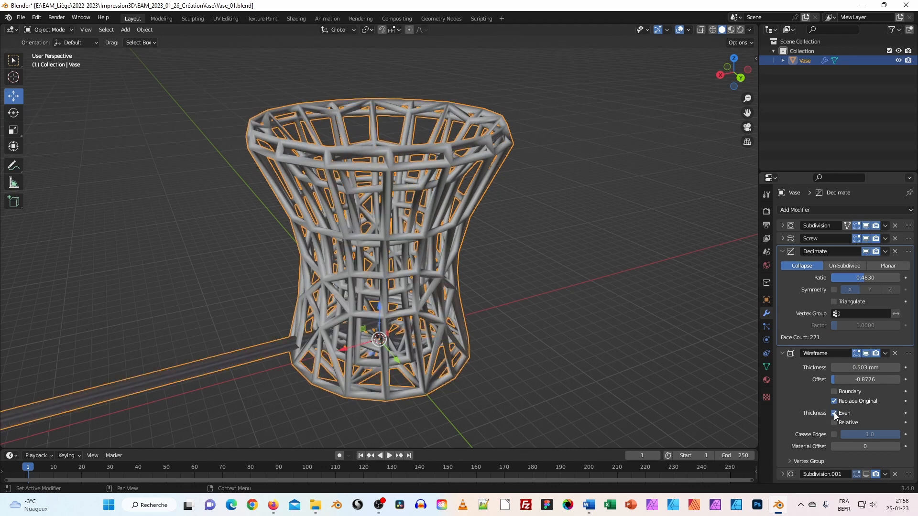
click(834, 413)
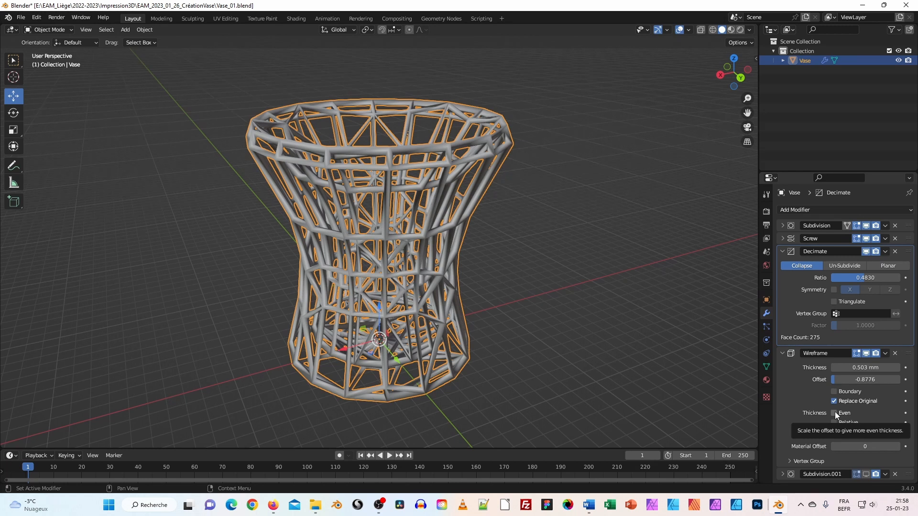
click(835, 413)
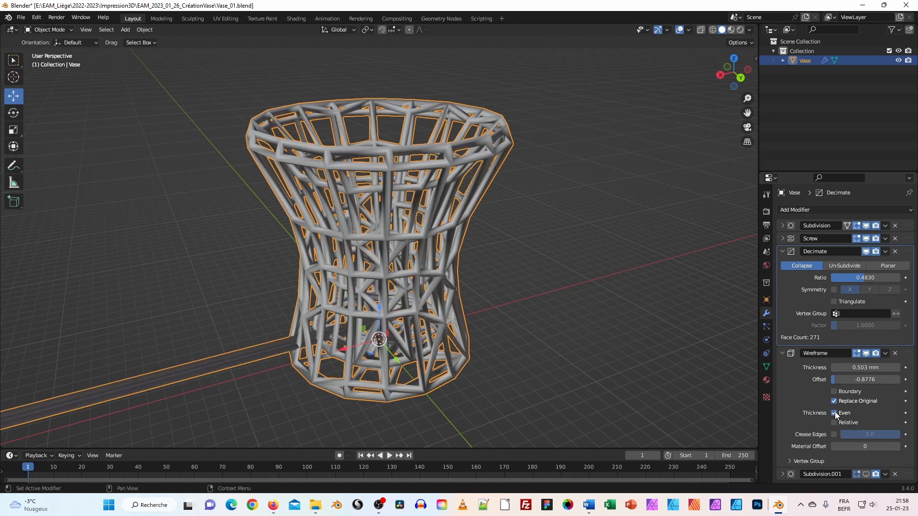
click(834, 413)
middle_drag(592, 314, 386, 230)
scroll(386, 231, up, 4)
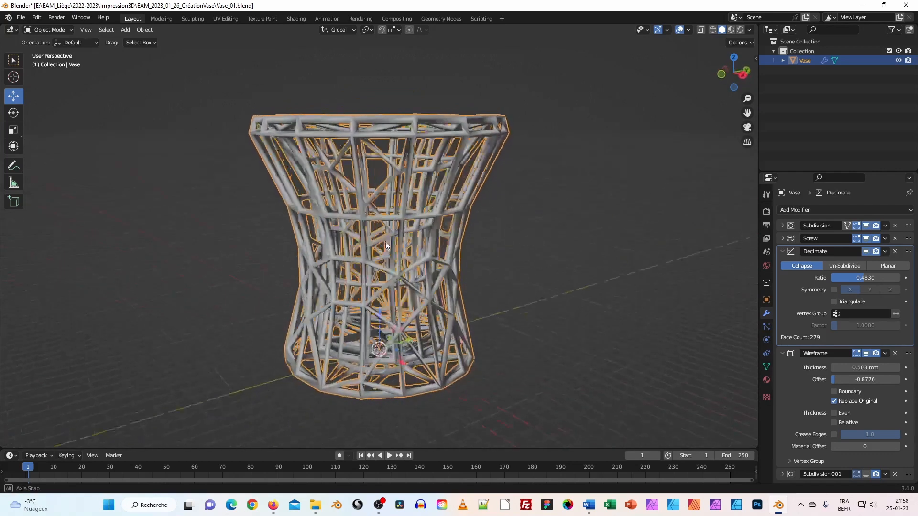
Collapse the Decimate and Wireframe settings, and show the second Subdivision modifier in the viewport to inspect the rounded openwork
click(782, 251)
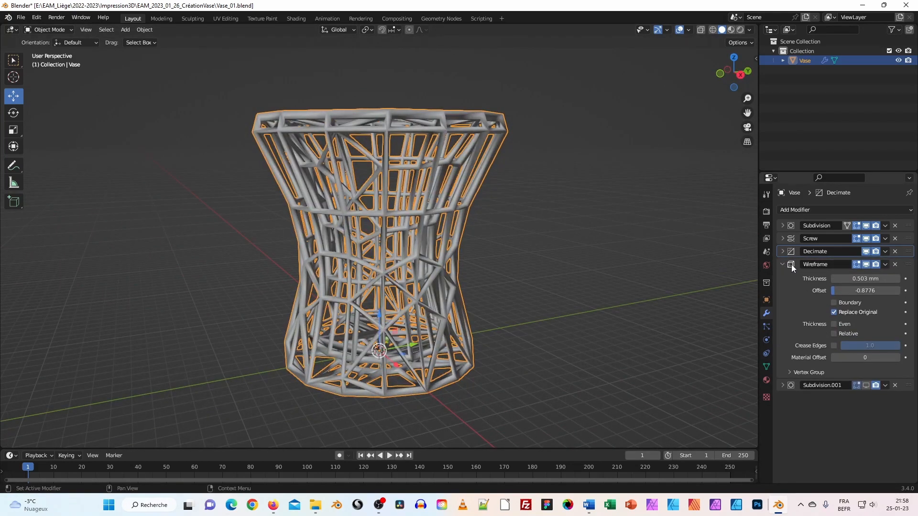
click(782, 263)
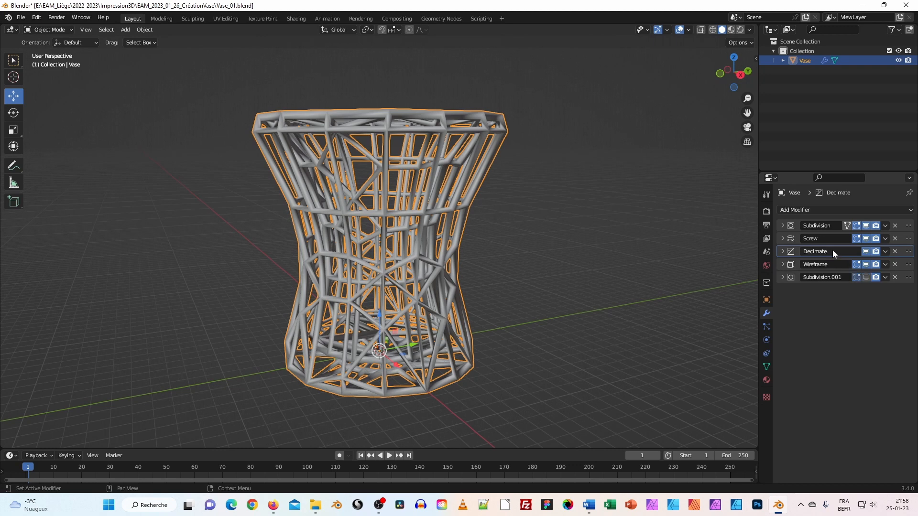
click(782, 277)
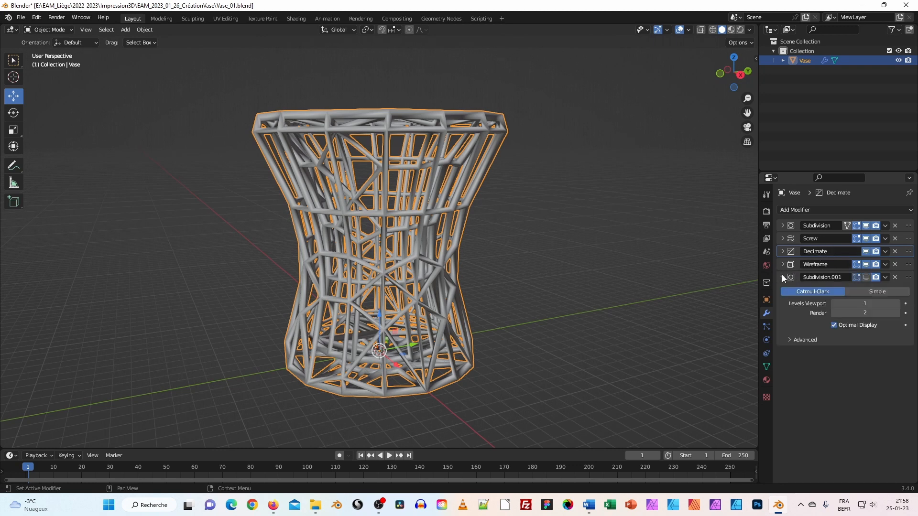
click(783, 277)
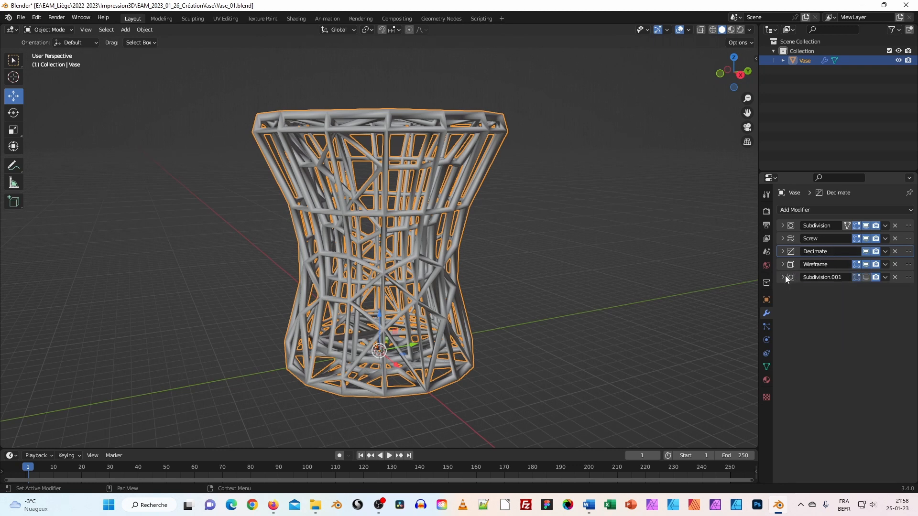
click(866, 277)
middle_drag(486, 260, 382, 246)
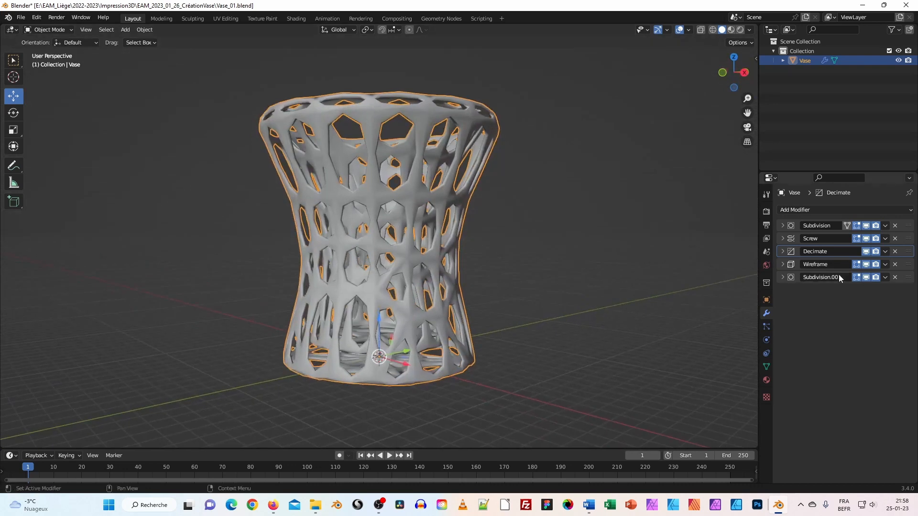
Hide Wireframe and the second Subdivision in the viewport, set the Decimate ratio to 0.1633, and collapse its settings
click(867, 277)
click(867, 264)
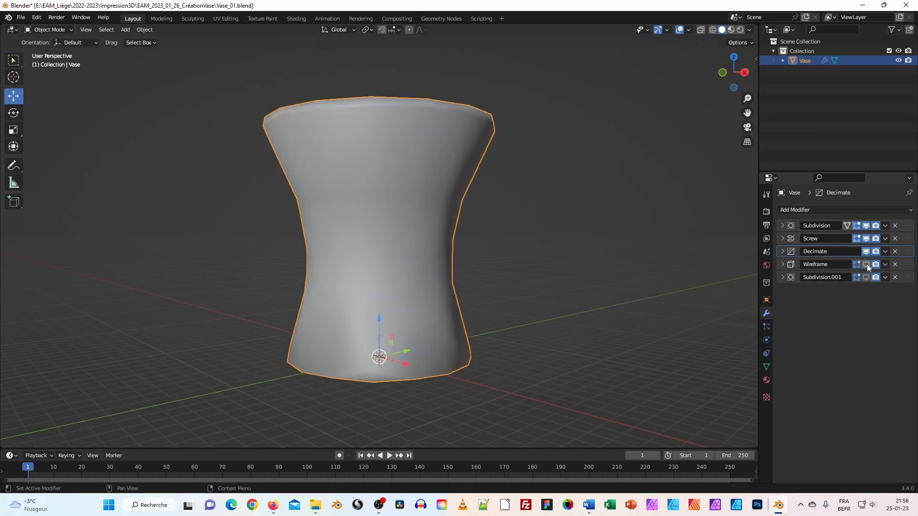
click(782, 251)
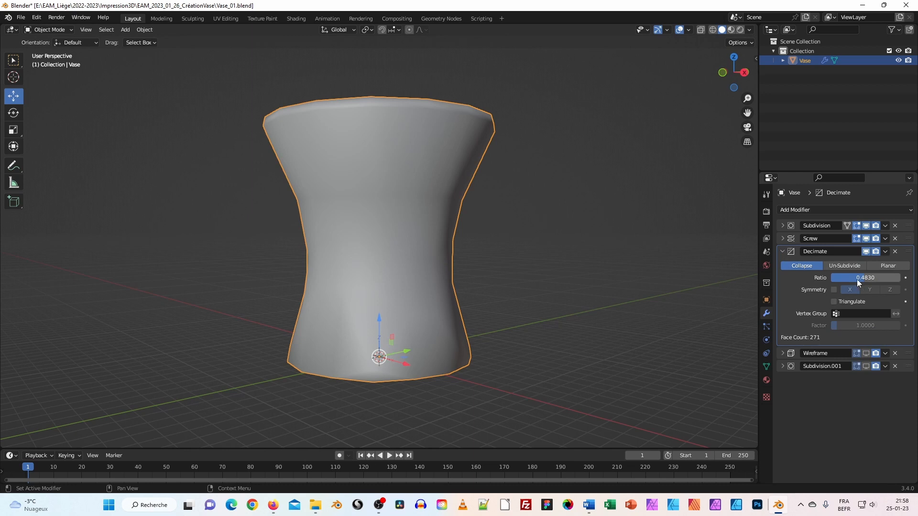
drag(862, 278, 842, 278)
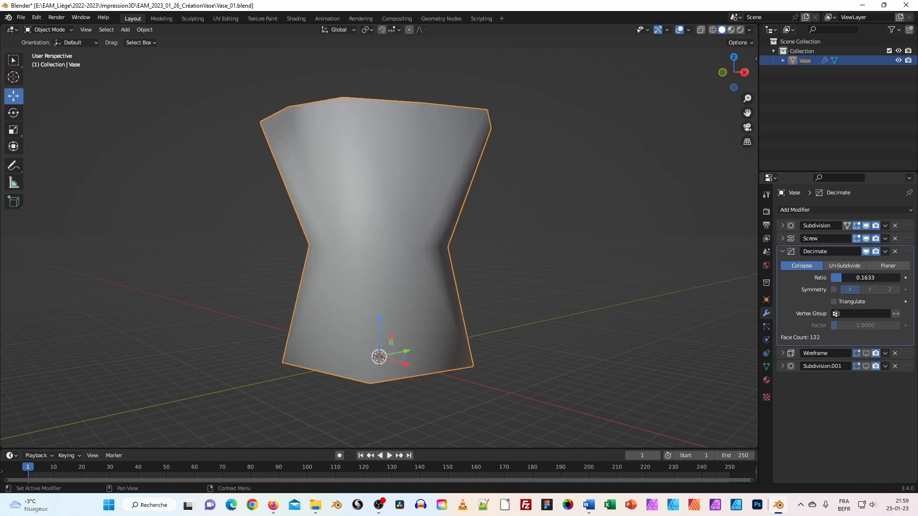
middle_drag(446, 191, 406, 201)
click(783, 252)
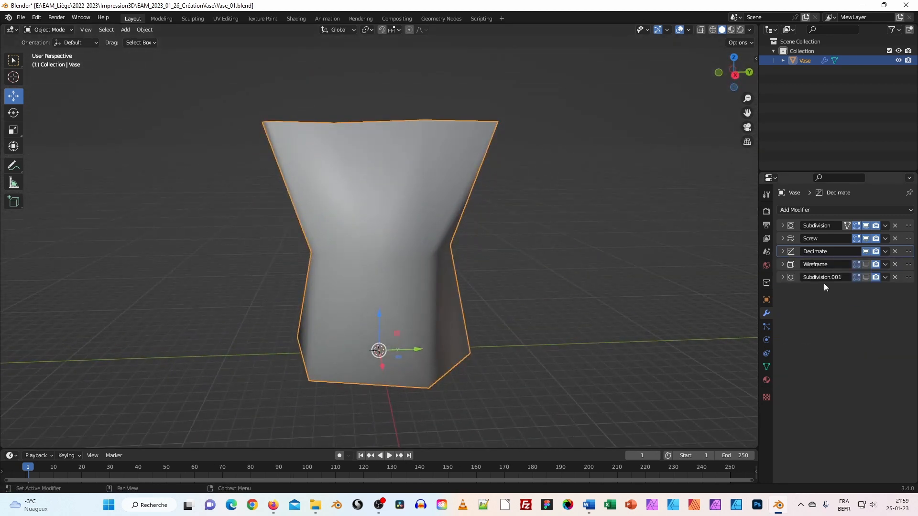
Show the Wireframe modifier and the second Subdivision modifier in the viewport again
click(866, 264)
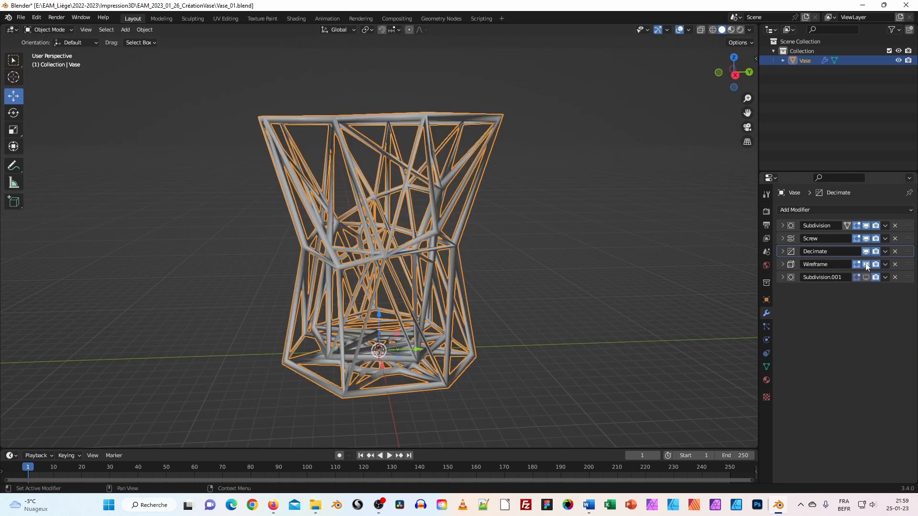
mouse_move(377, 230)
middle_down()
mouse_move(368, 287)
mouse_move(378, 229)
mouse_move(237, 228)
mouse_move(300, 265)
mouse_move(293, 308)
mouse_move(276, 285)
mouse_move(301, 216)
mouse_move(352, 188)
mouse_move(352, 220)
mouse_move(382, 176)
mouse_move(383, 248)
middle_up()
click(866, 277)
Examine the irregular openwork of the decimated vase from above, inside near the base, and from the side
scroll(383, 248, up, 3)
middle_drag(381, 214, 373, 292)
scroll(414, 288, down, 4)
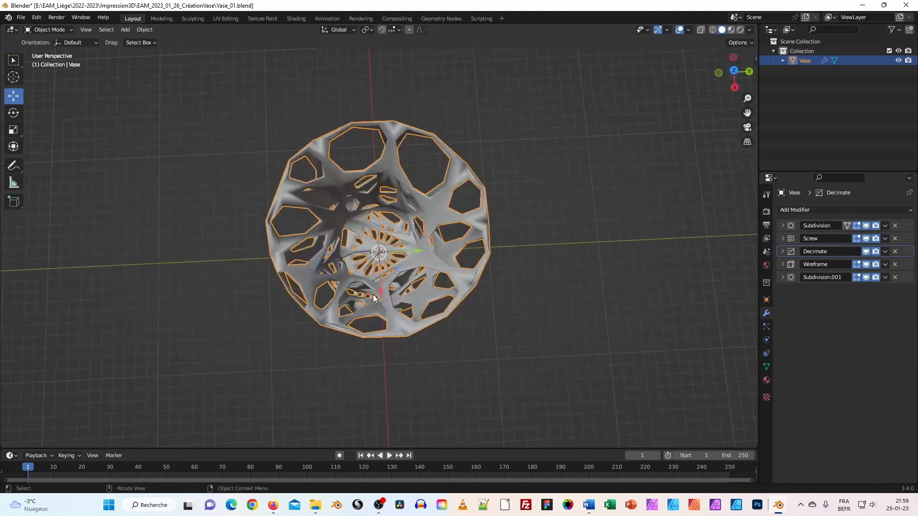
scroll(373, 292, up, 8)
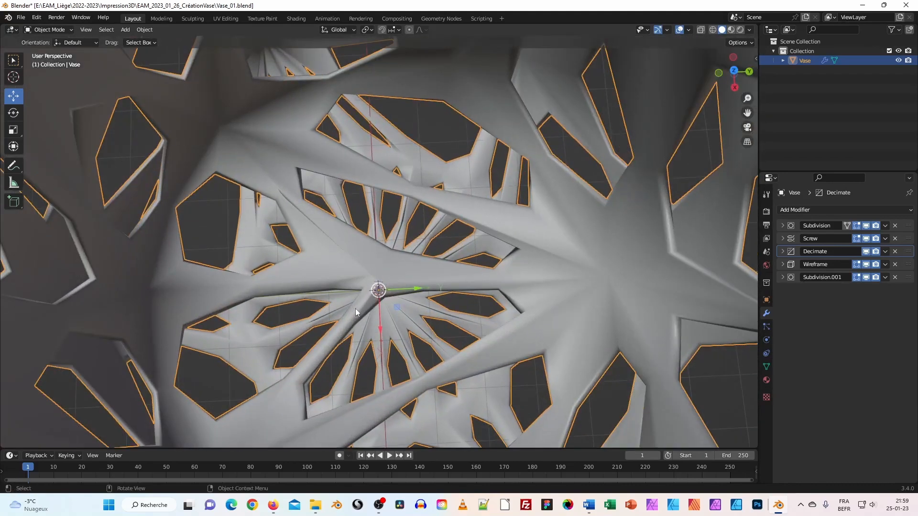
scroll(369, 282, down, 10)
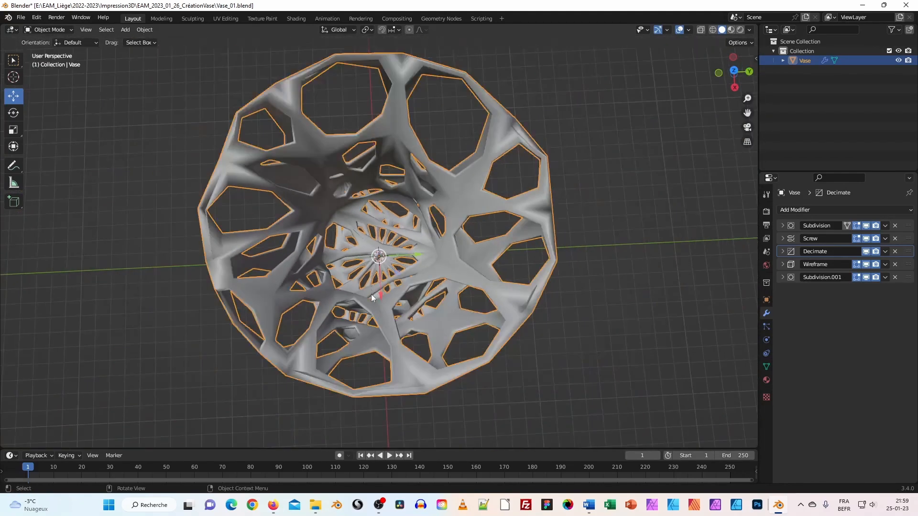
middle_drag(371, 294, 402, 138)
scroll(379, 206, down, 4)
scroll(368, 244, up, 6)
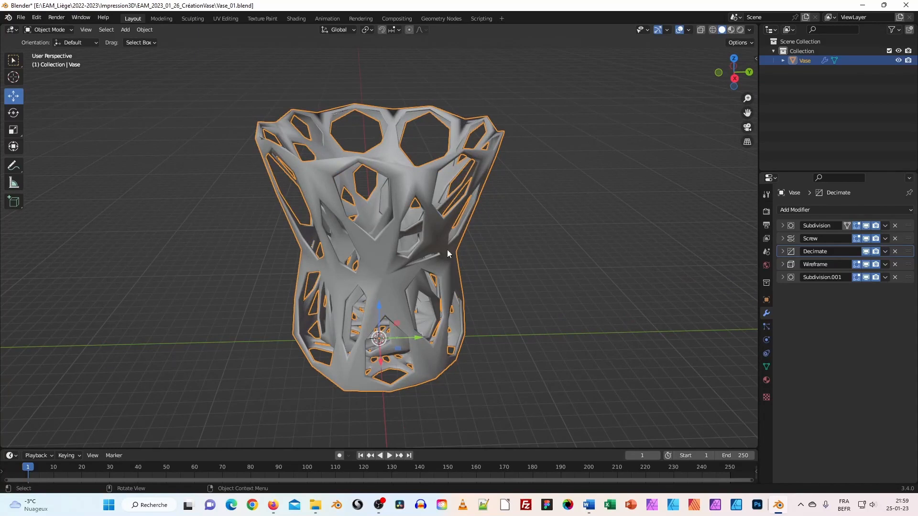
Put the vase in Edit Mode and hide all five modifiers in the viewport to expose its bare profile
click(71, 30)
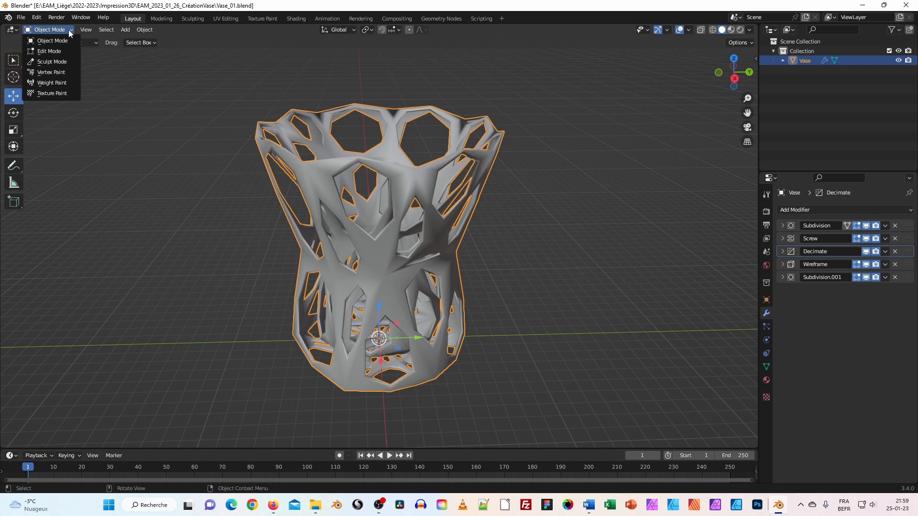
click(35, 52)
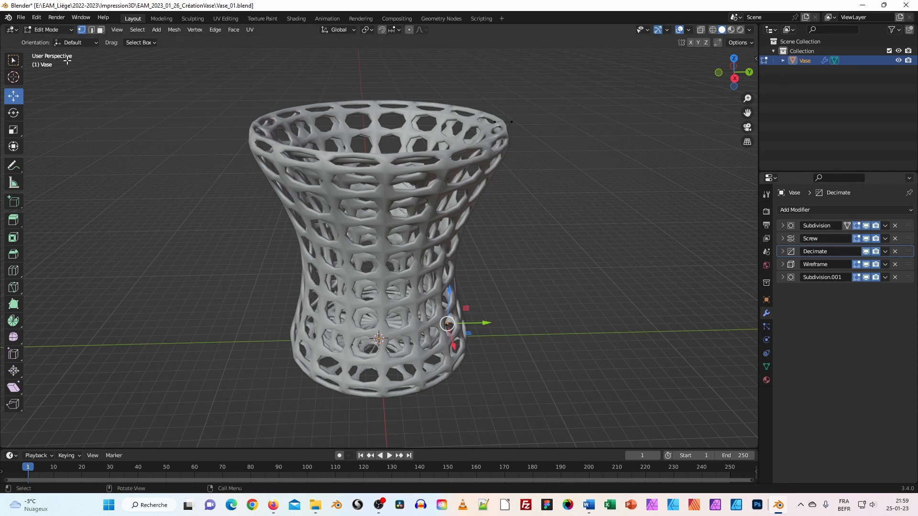
click(58, 31)
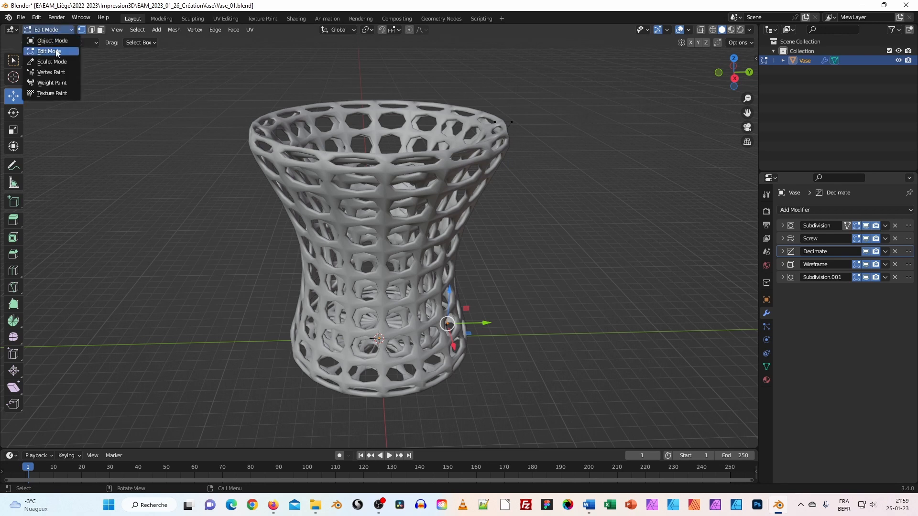
click(53, 51)
middle_drag(505, 246, 517, 226)
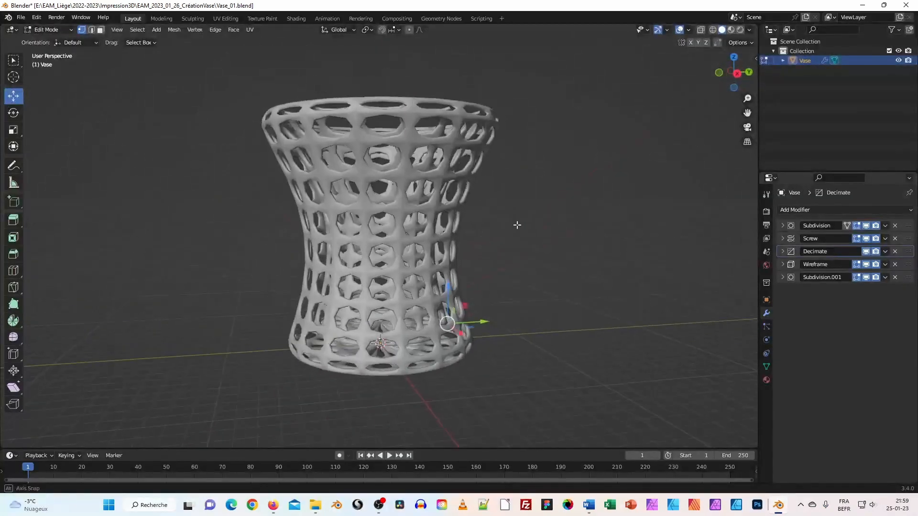
click(866, 277)
click(866, 265)
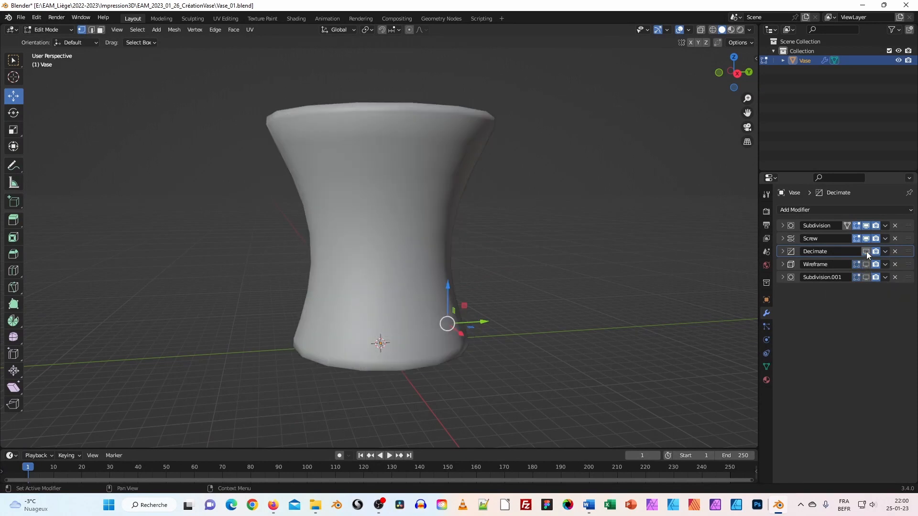
click(865, 239)
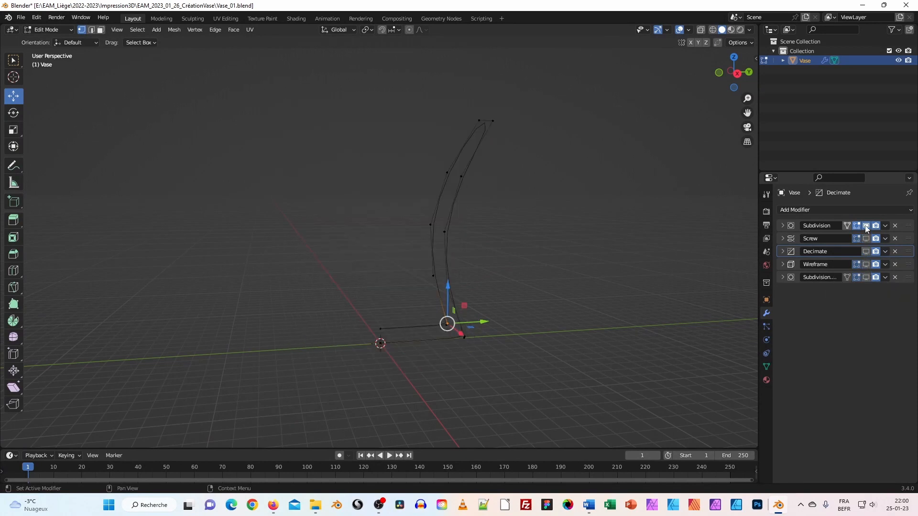
click(866, 226)
middle_drag(519, 260, 504, 264)
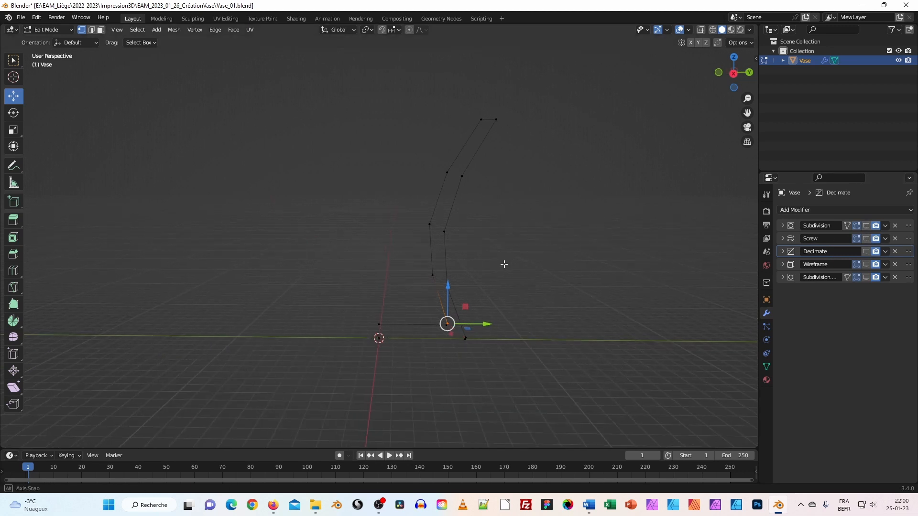
mouse_move(506, 324)
middle_down()
mouse_move(505, 342)
mouse_move(498, 324)
mouse_move(502, 333)
middle_up()
drag(373, 345, 399, 362)
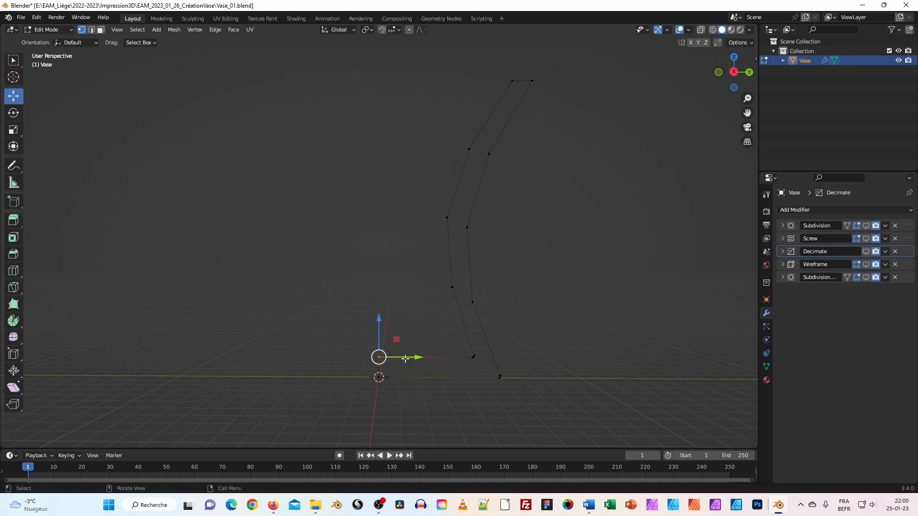
middle_drag(404, 359, 418, 278)
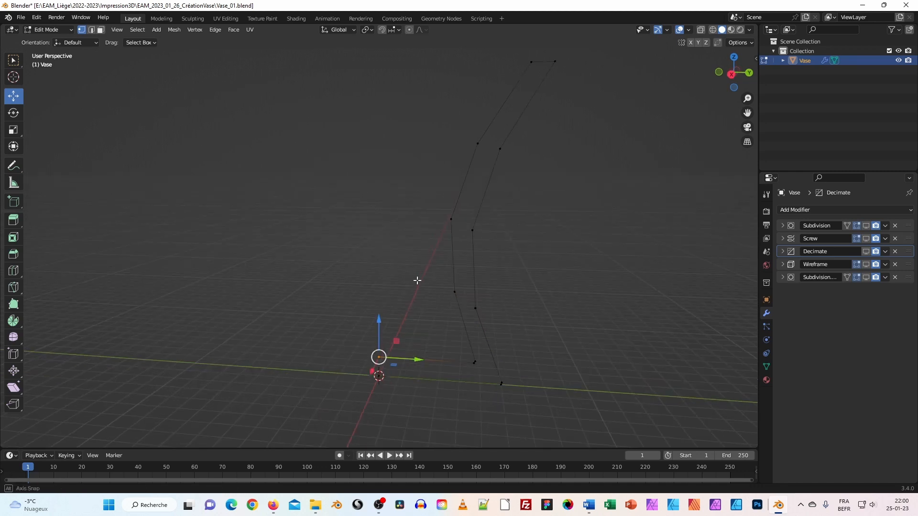
click(57, 31)
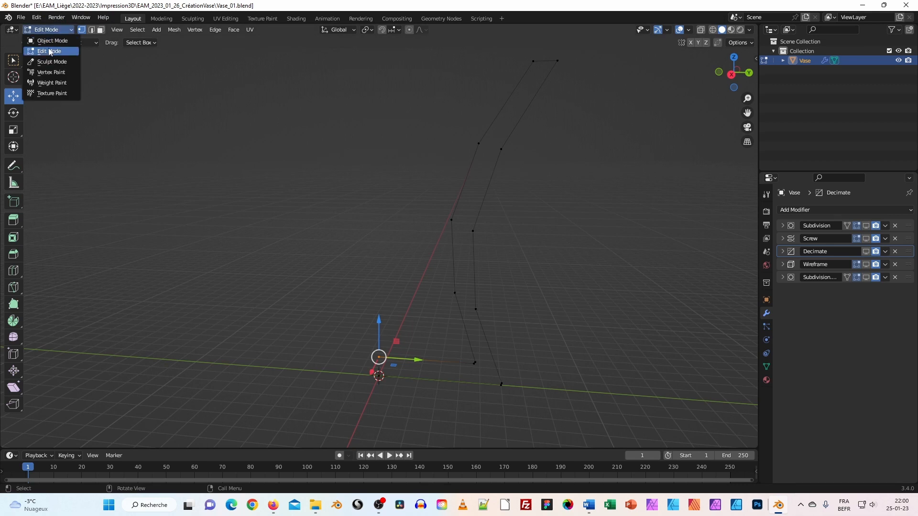
click(50, 52)
middle_drag(345, 260, 355, 242)
key(x)
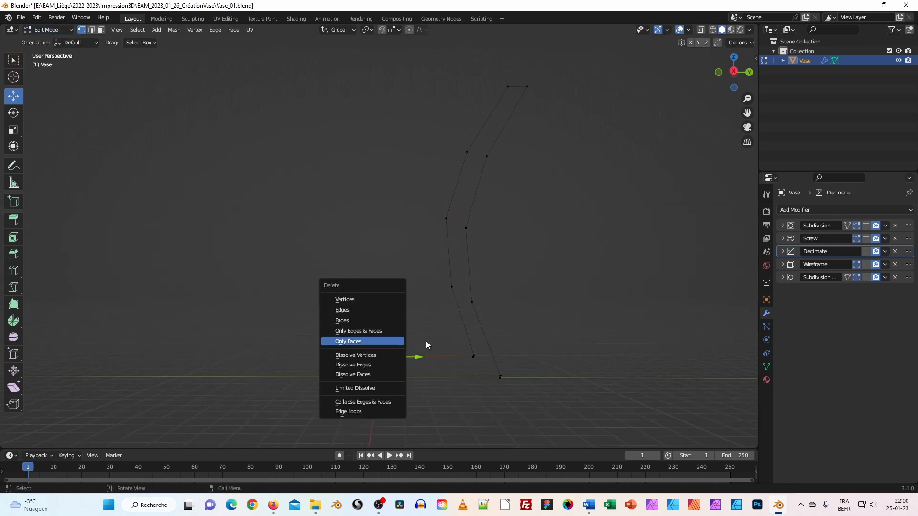
key(Escape)
Select the inner wall's vertices from the inner floor up to the rim and delete them, keeping only the outer profile
drag(344, 341, 480, 364)
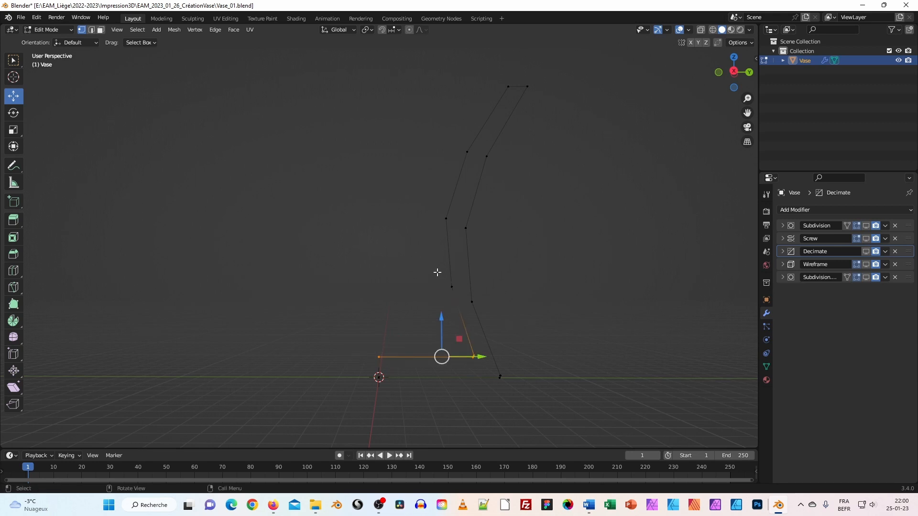
ctrl+drag(443, 287, 456, 295)
shift+drag(435, 213, 459, 302)
shift+drag(471, 162, 472, 163)
shift+drag(512, 87, 513, 91)
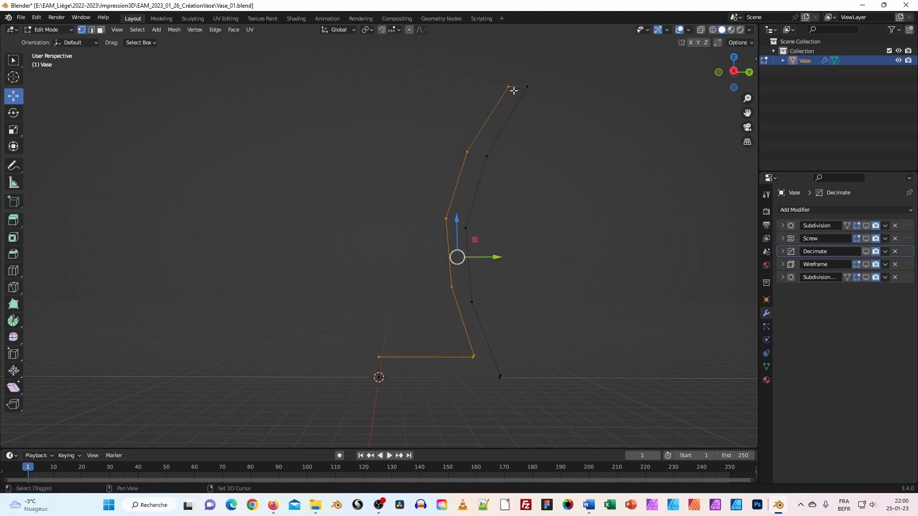
right_click(504, 113)
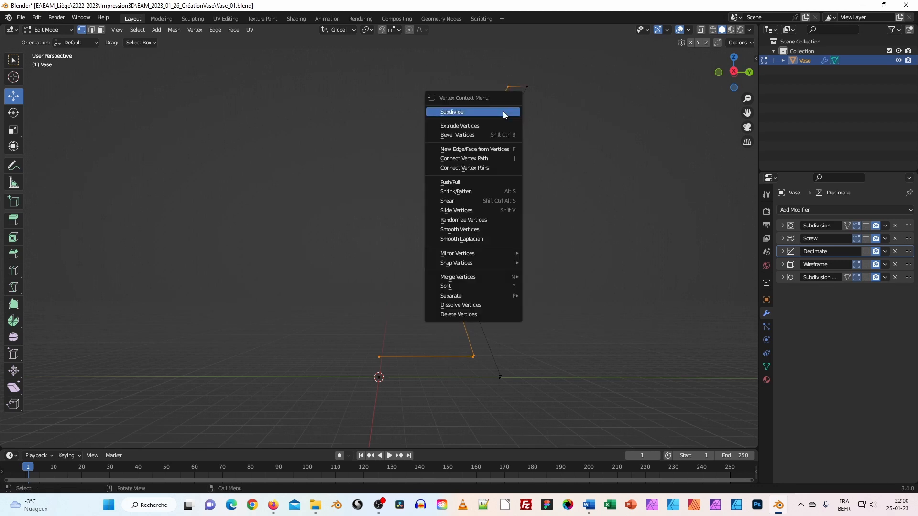
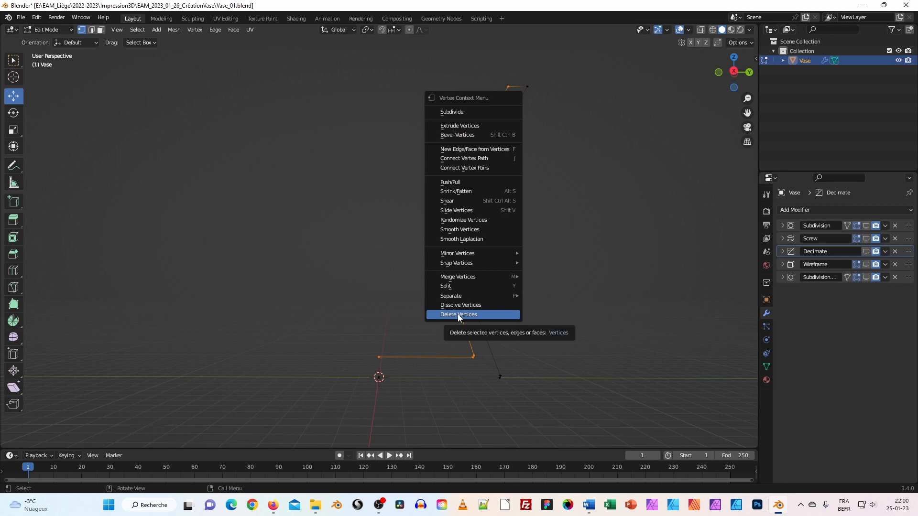
click(458, 316)
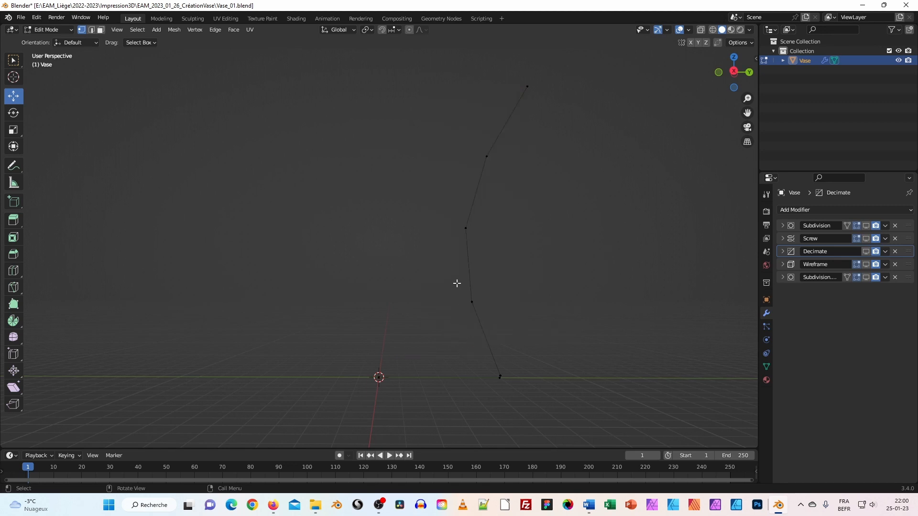
middle_drag(497, 311, 497, 330)
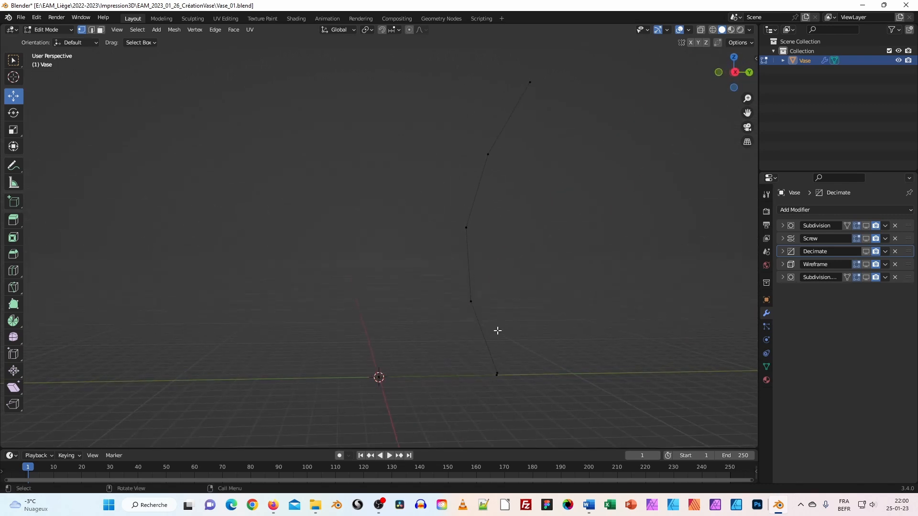
Return to Object Mode and show the first Subdivision and the Screw modifier in the viewport to revolve the single-wall profile
click(71, 29)
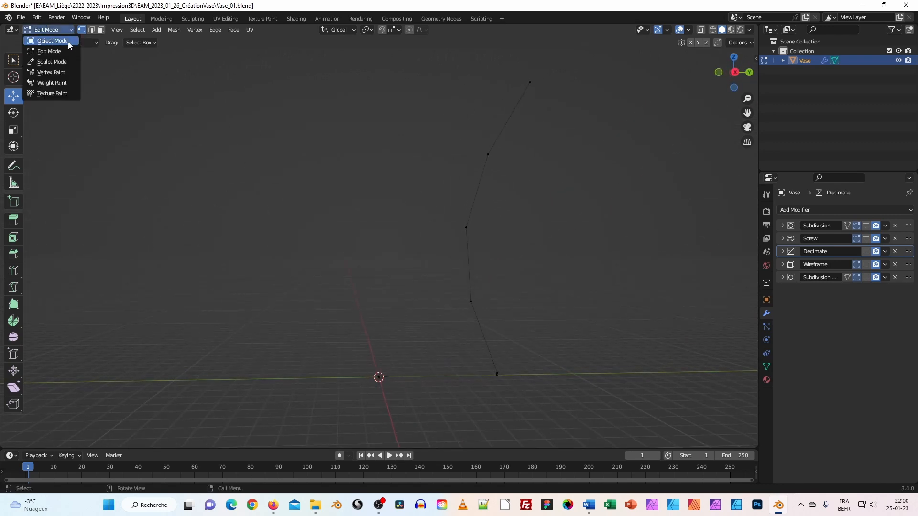
click(68, 41)
mouse_move(462, 234)
middle_down()
mouse_move(487, 267)
mouse_move(462, 243)
middle_up()
shift+middle_drag(550, 217, 493, 246)
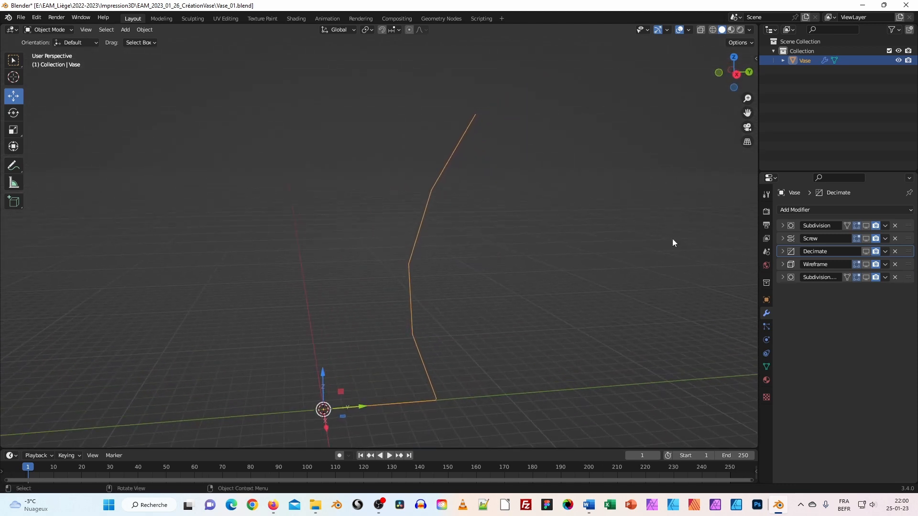
click(866, 239)
middle_drag(589, 208, 616, 263)
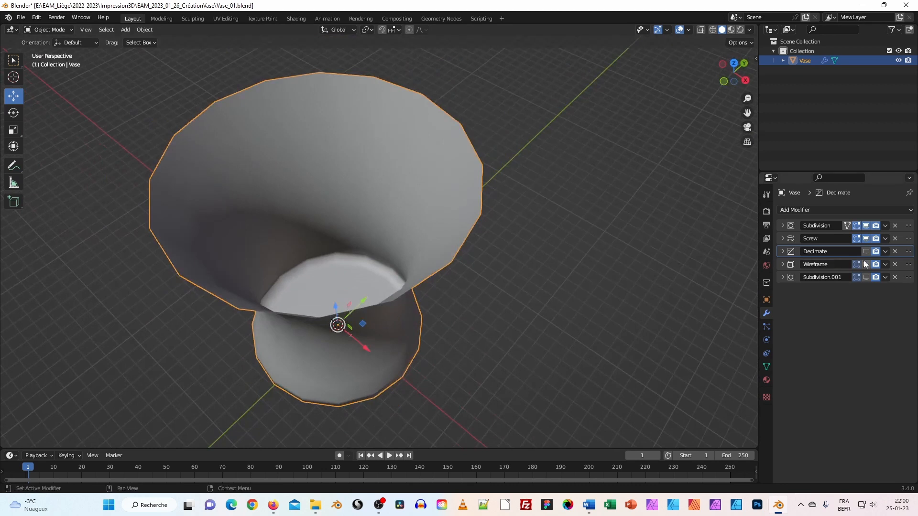
Show the Decimate modifier in the viewport, set its ratio to 0.2109, and collapse its settings
click(865, 251)
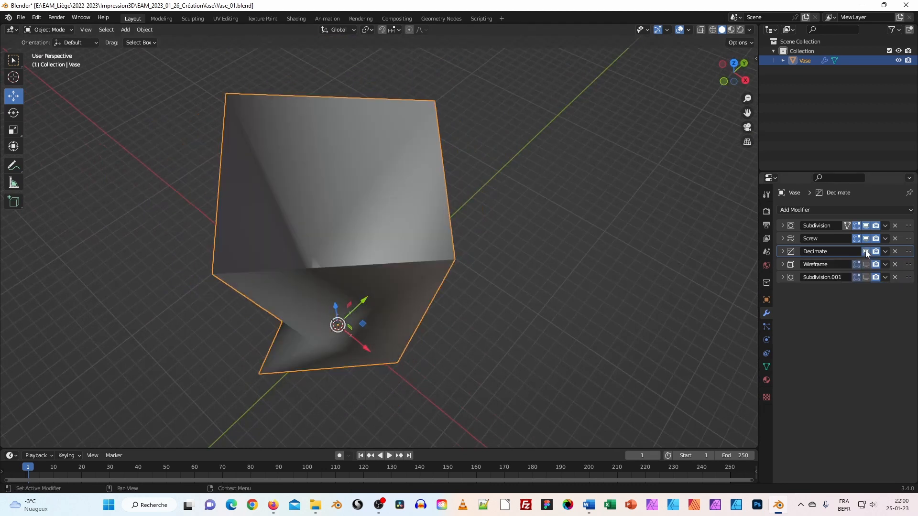
middle_drag(374, 188, 356, 162)
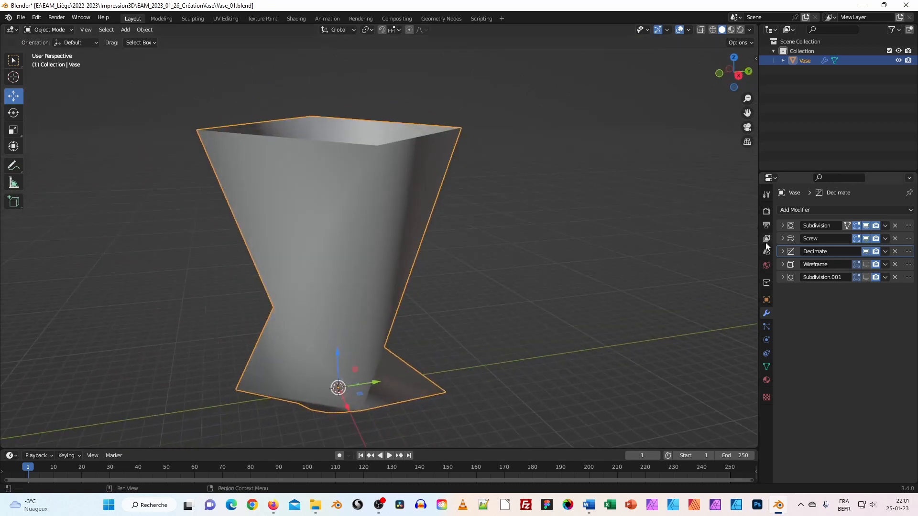
click(782, 252)
drag(844, 279, 863, 279)
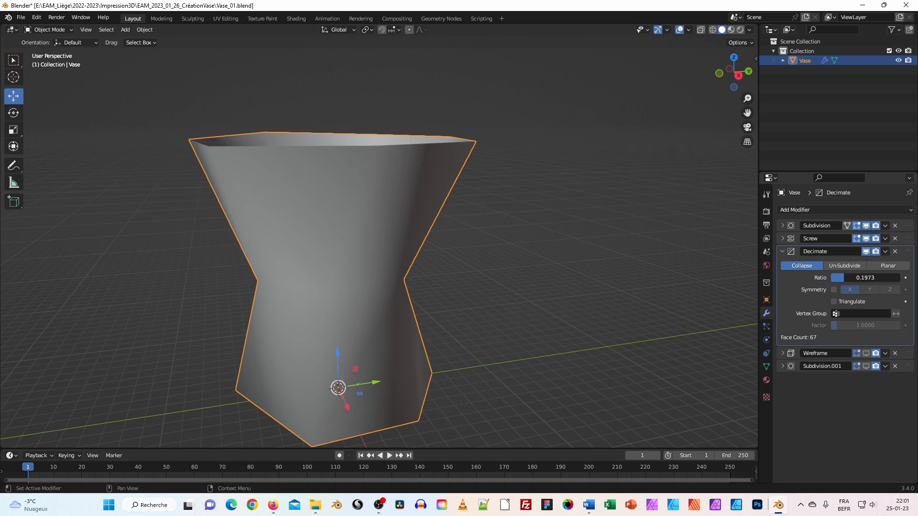
middle_drag(402, 251, 421, 271)
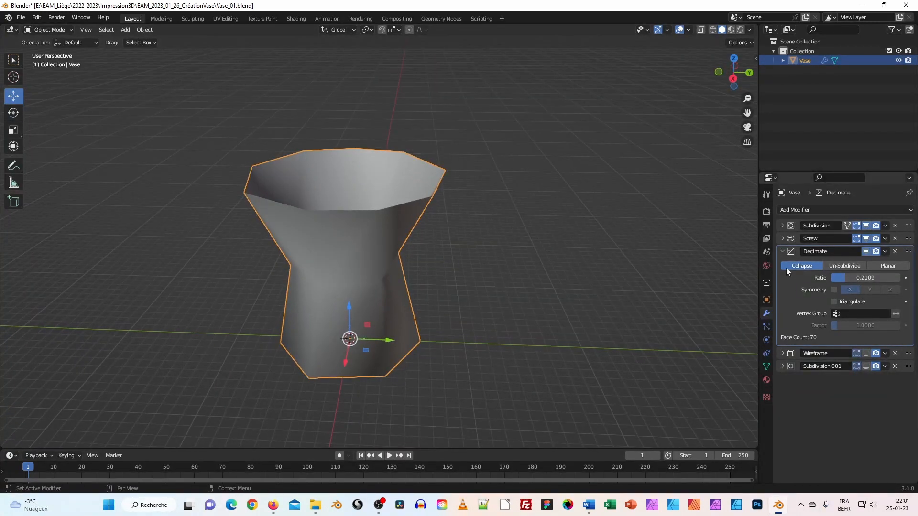
click(783, 251)
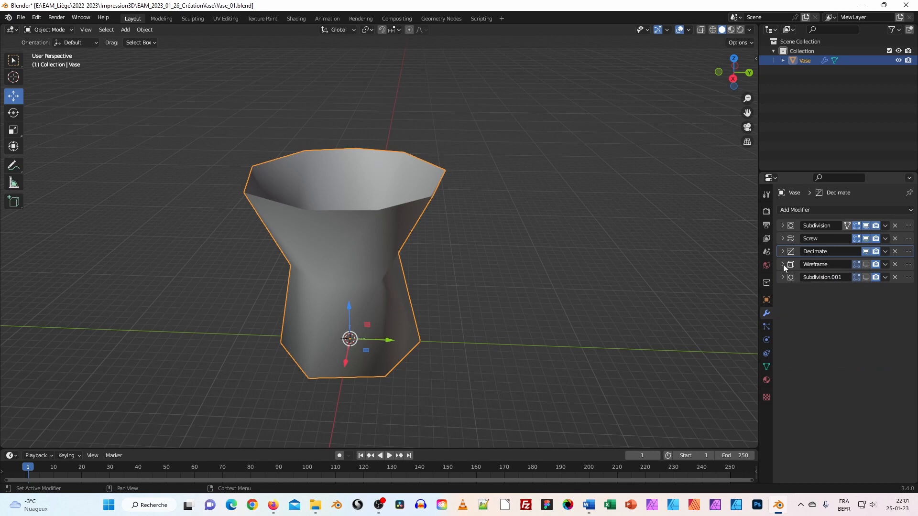
Show the Wireframe and second Subdivision modifiers in the viewport and inspect the single-wall openwork up close
click(866, 264)
middle_drag(441, 274, 449, 249)
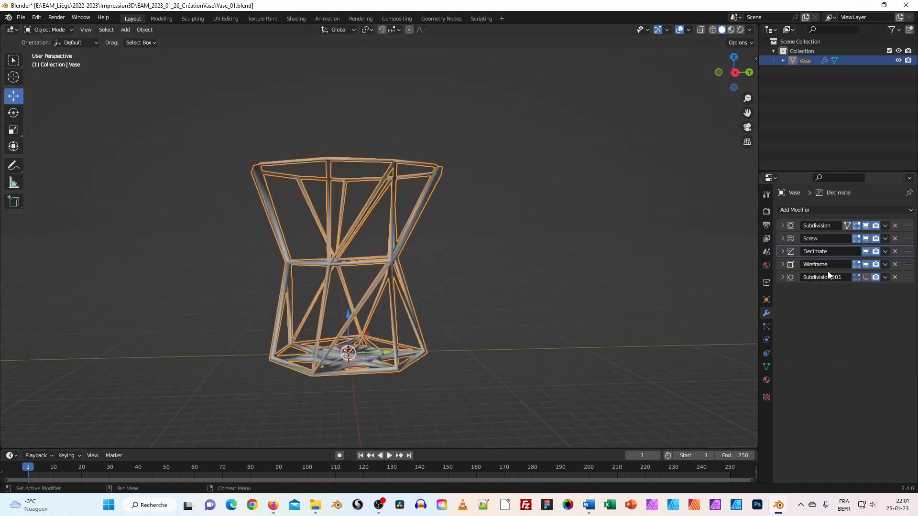
click(866, 277)
middle_drag(615, 249, 492, 220)
scroll(314, 242, up, 5)
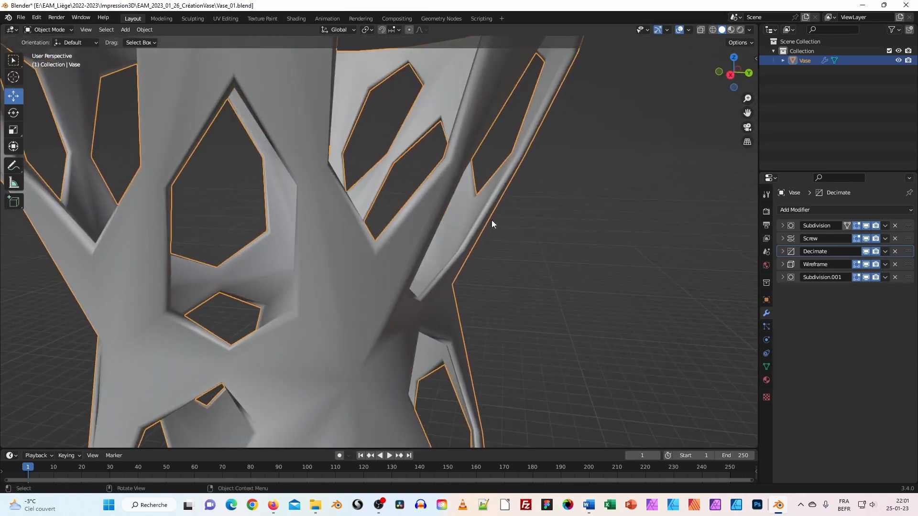
middle_drag(560, 248, 547, 245)
scroll(542, 249, down, 4)
shift+middle_drag(547, 244, 588, 226)
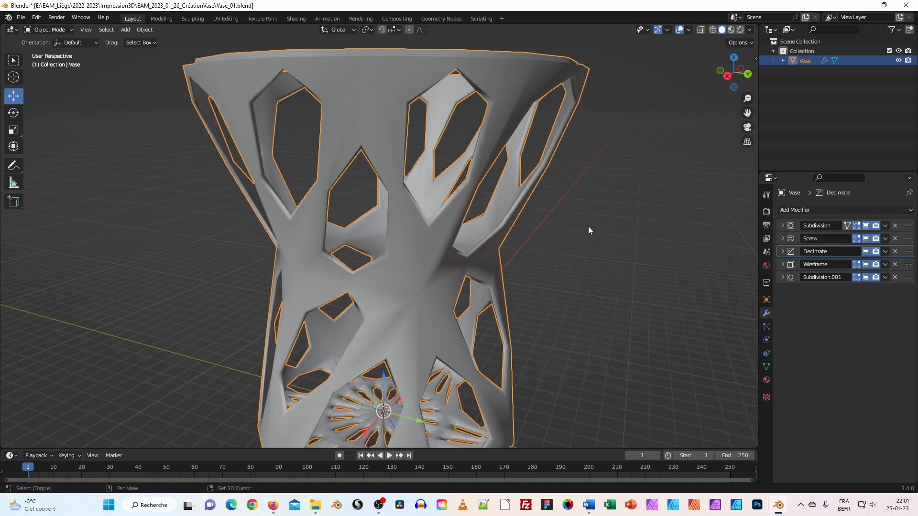
Expand the Wireframe settings and adjust the thickness to 0.737 mm, checking the openwork from above
click(783, 264)
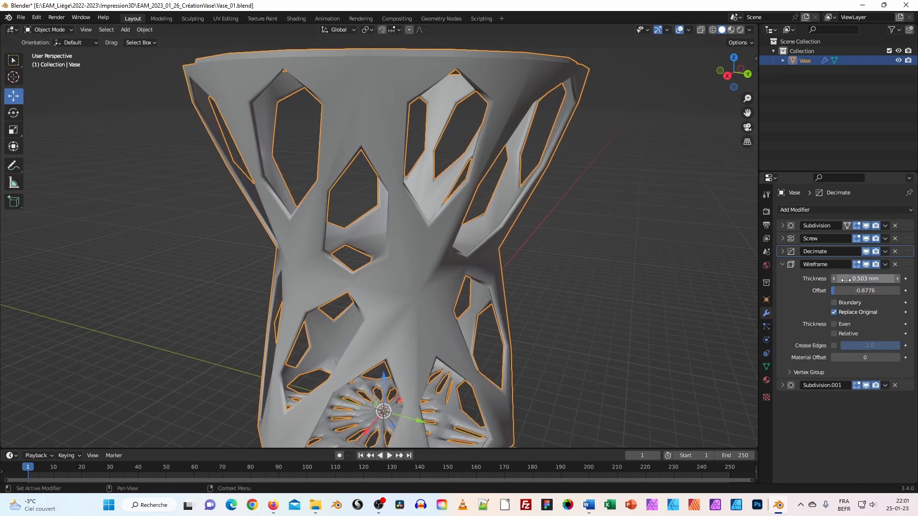
drag(865, 278, 916, 279)
middle_drag(606, 249, 429, 218)
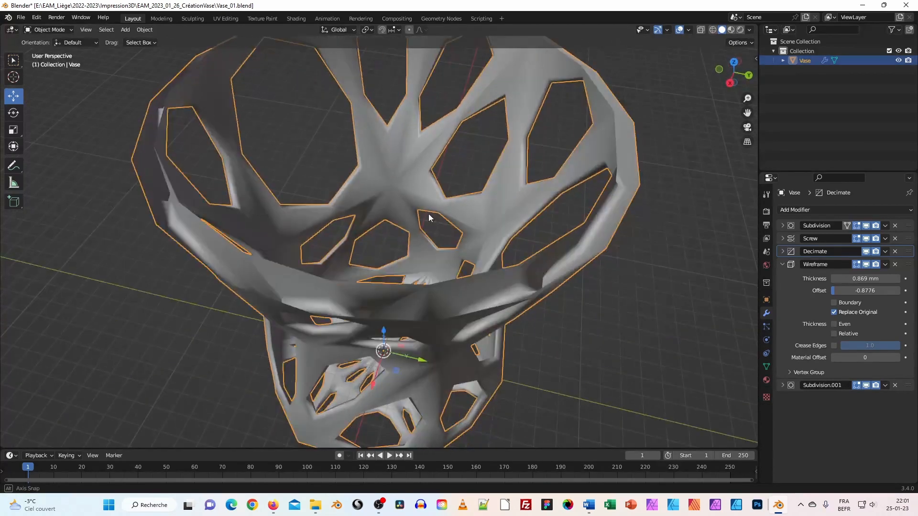
middle_drag(254, 211, 236, 201)
mouse_move(861, 278)
mouse_down()
mouse_move(817, 279)
mouse_move(859, 279)
mouse_up()
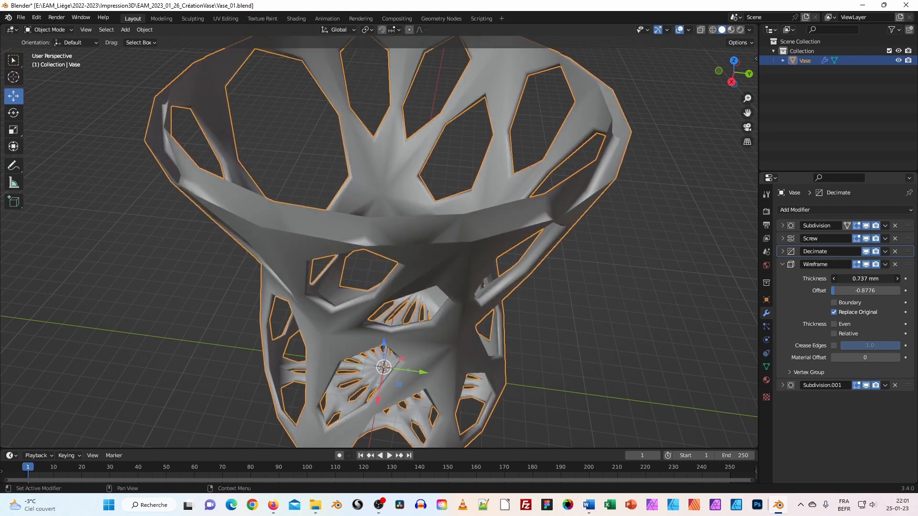
middle_drag(325, 198, 406, 257)
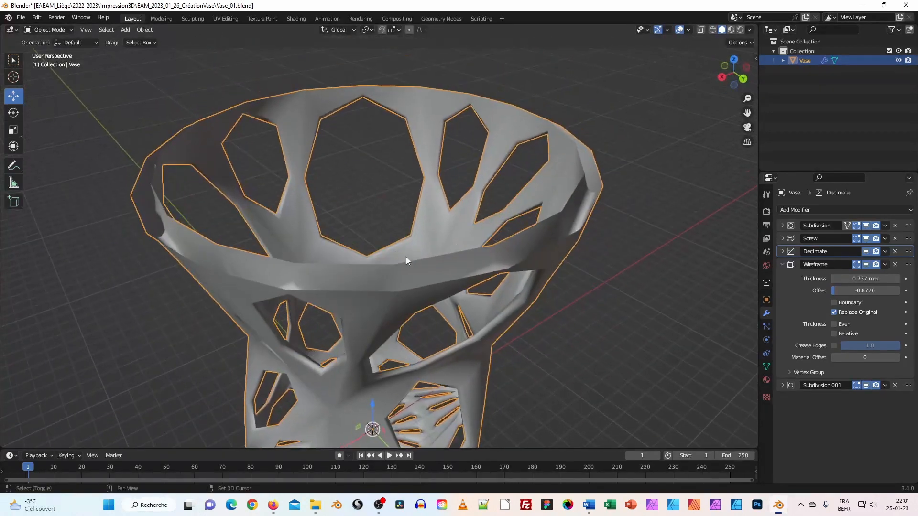
Hide the second Subdivision in the viewport and set the Wireframe thickness to 0.802 mm
click(866, 385)
middle_drag(396, 240, 431, 249)
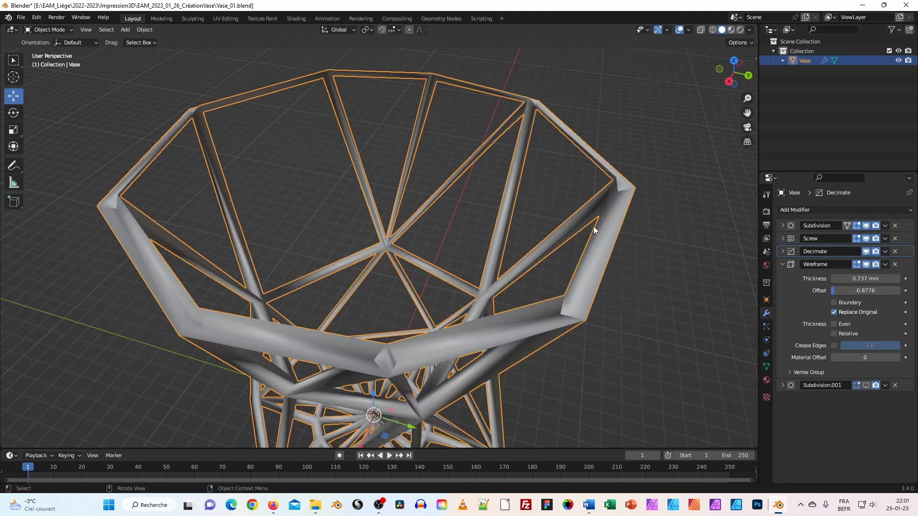
middle_drag(573, 319, 629, 299)
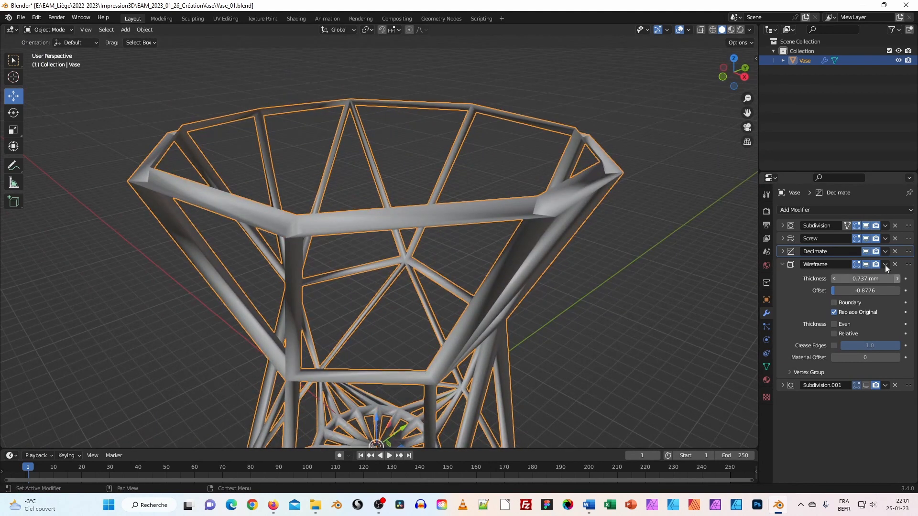
drag(865, 279, 837, 279)
Examine the wireframe bars and their corner joints around the vase's rim from several angles
middle_drag(525, 193, 353, 155)
middle_drag(284, 154, 443, 173)
scroll(444, 173, up, 2)
middle_drag(569, 179, 411, 222)
scroll(316, 222, up, 2)
scroll(354, 226, down, 3)
scroll(411, 221, up, 4)
middle_drag(256, 164, 216, 180)
middle_drag(252, 211, 327, 227)
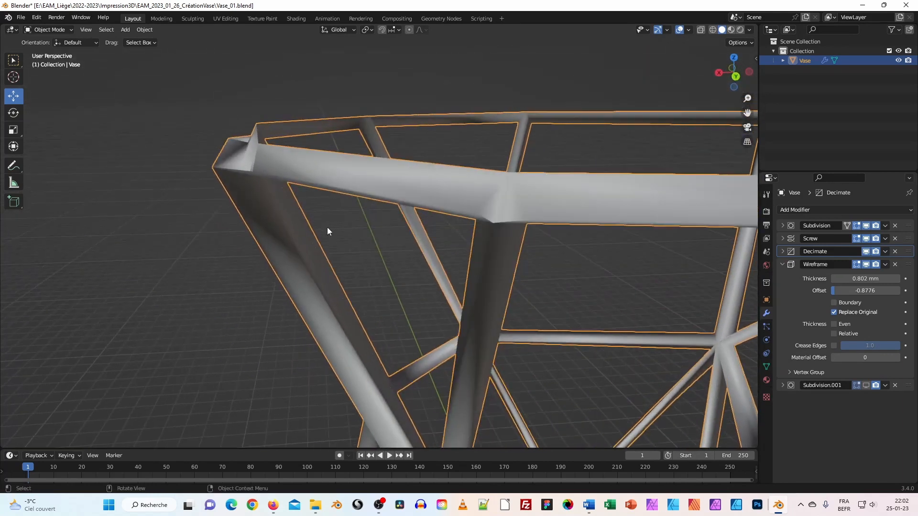
Set the Wireframe modifier's thickness to 0.939 mm and its offset to -1.0000
scroll(330, 225, down, 5)
shift+middle_drag(483, 278, 420, 208)
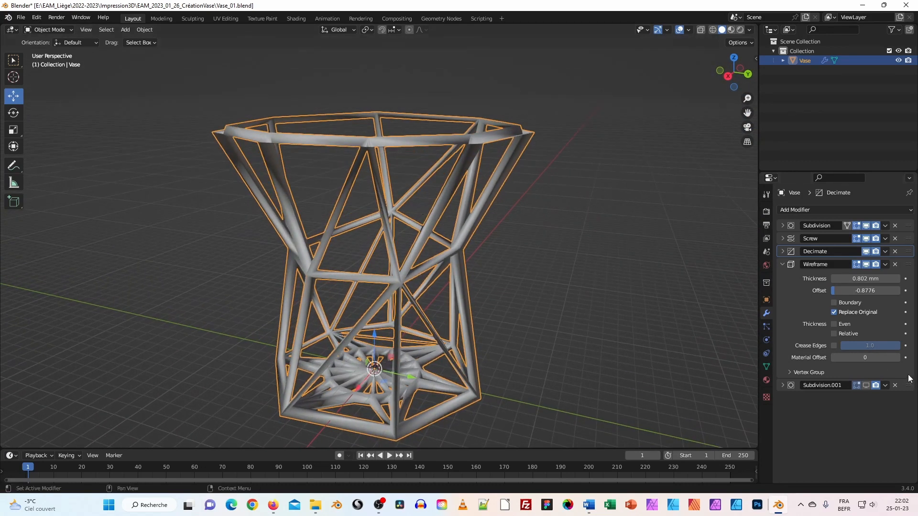
mouse_move(861, 280)
mouse_down()
mouse_move(871, 279)
mouse_move(844, 279)
mouse_move(872, 279)
mouse_up()
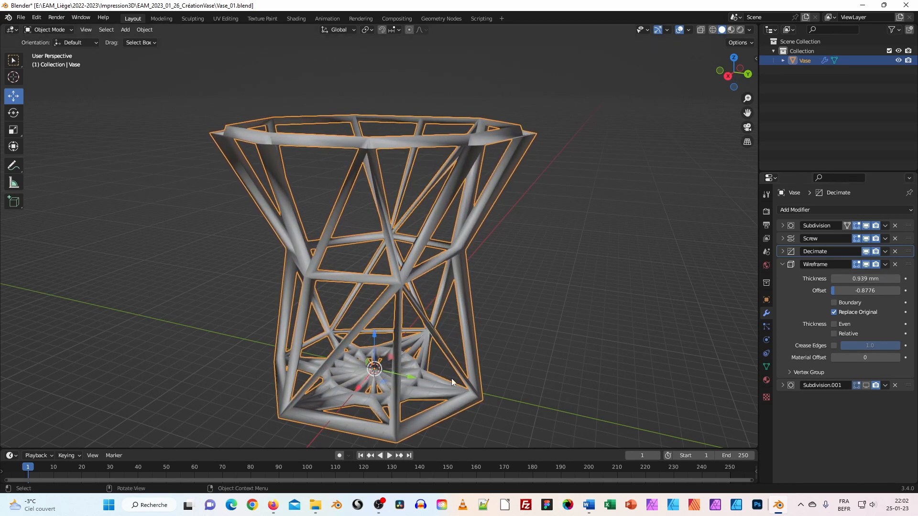
middle_drag(398, 156, 366, 165)
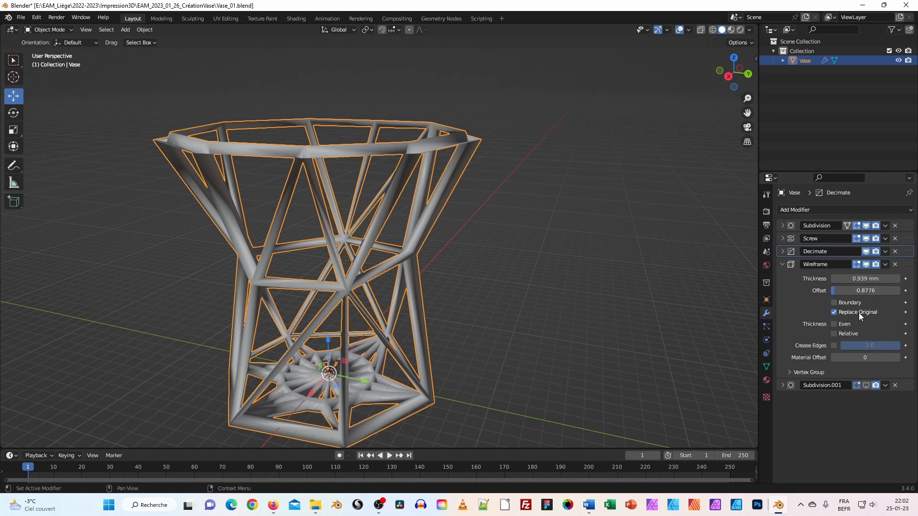
mouse_move(844, 291)
mouse_down()
mouse_move(892, 291)
mouse_move(831, 291)
mouse_up()
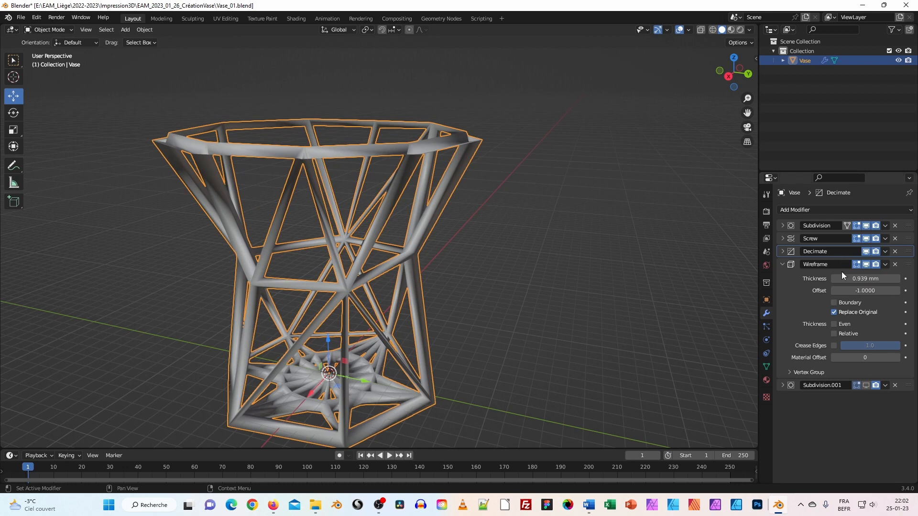
click(782, 264)
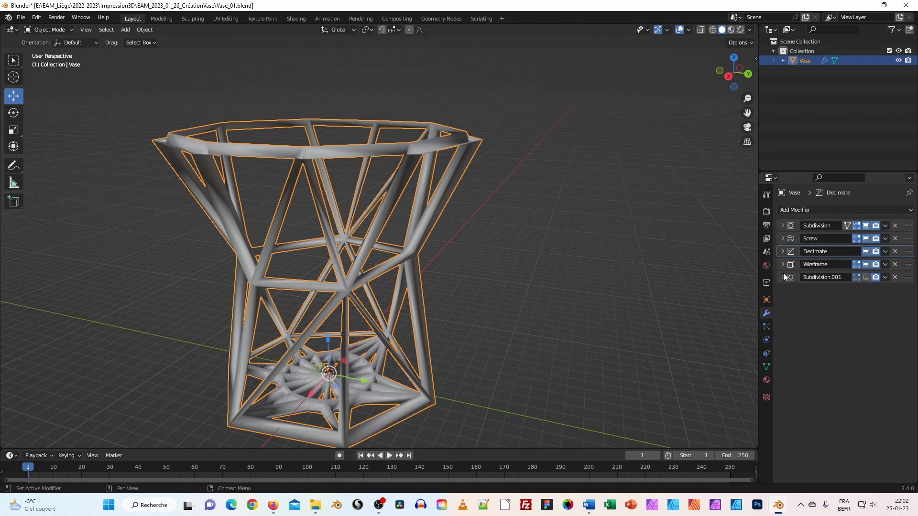
Check the second Subdivision and Wireframe settings and examine the bar joints around the vase's rim
click(783, 277)
click(783, 277)
click(783, 264)
middle_drag(373, 194, 251, 245)
scroll(405, 216, up, 8)
scroll(354, 289, down, 3)
scroll(429, 241, down, 5)
scroll(382, 230, up, 5)
scroll(283, 255, up, 5)
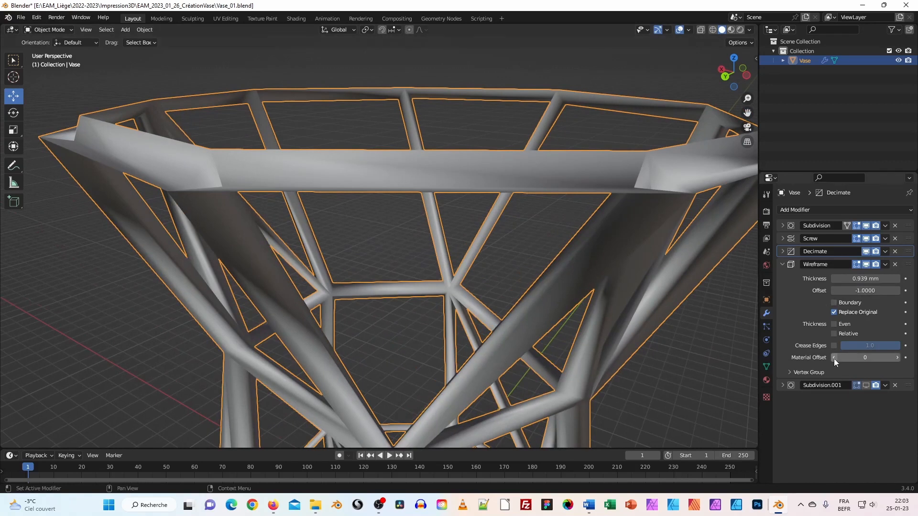
scroll(541, 202, down, 5)
mouse_move(540, 202)
middle_down()
mouse_move(484, 222)
mouse_move(526, 202)
middle_up()
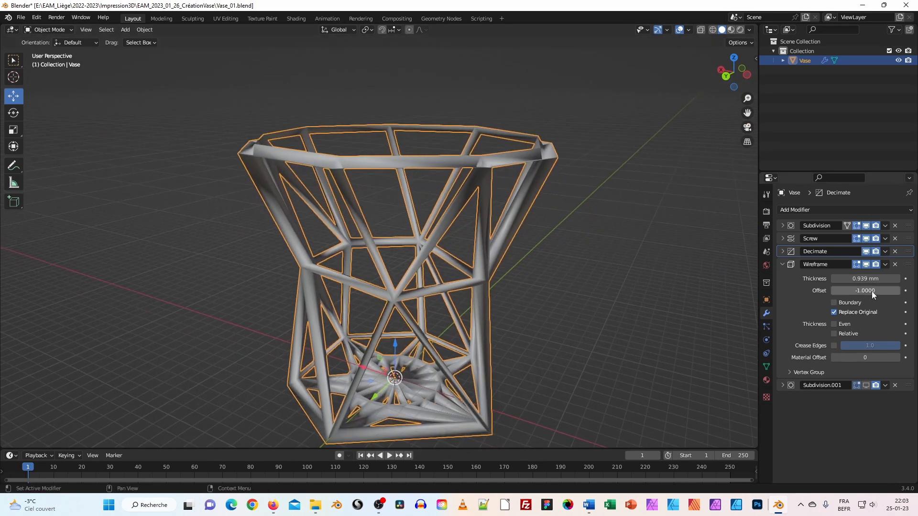
Set the Wireframe offset to 1.0000 and thickness to 1 mm, checking the bars at the rim from above
mouse_move(866, 290)
mouse_down()
mouse_move(900, 291)
mouse_move(861, 290)
mouse_move(900, 290)
mouse_move(875, 279)
mouse_up()
drag(865, 278, 865, 278)
middle_drag(317, 199, 388, 279)
scroll(322, 222, up, 4)
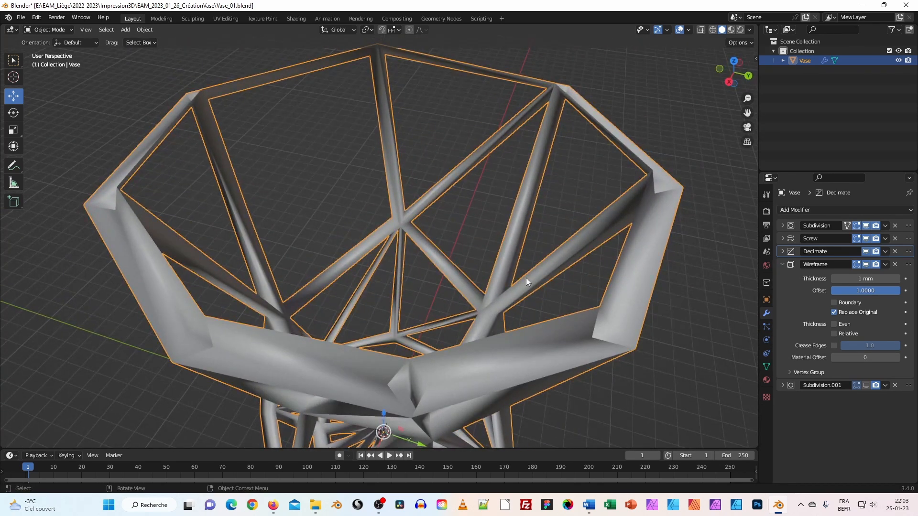
scroll(543, 268, down, 3)
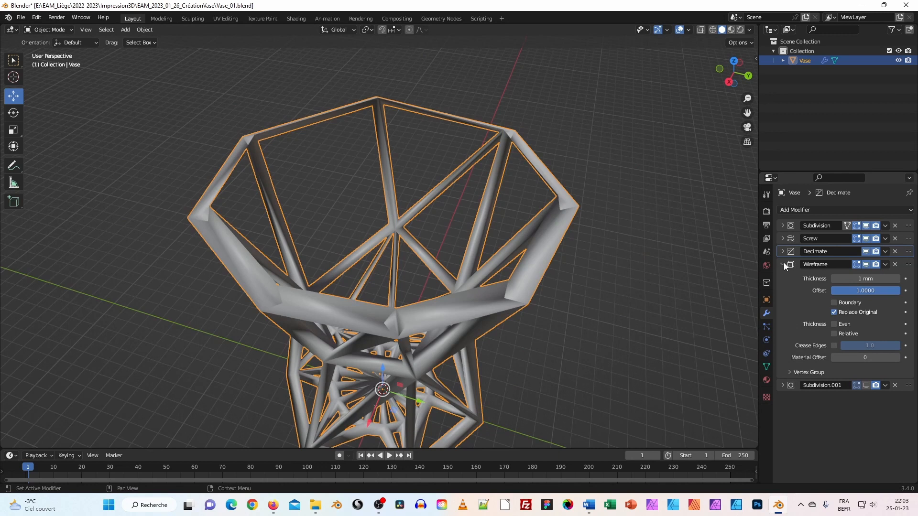
click(784, 264)
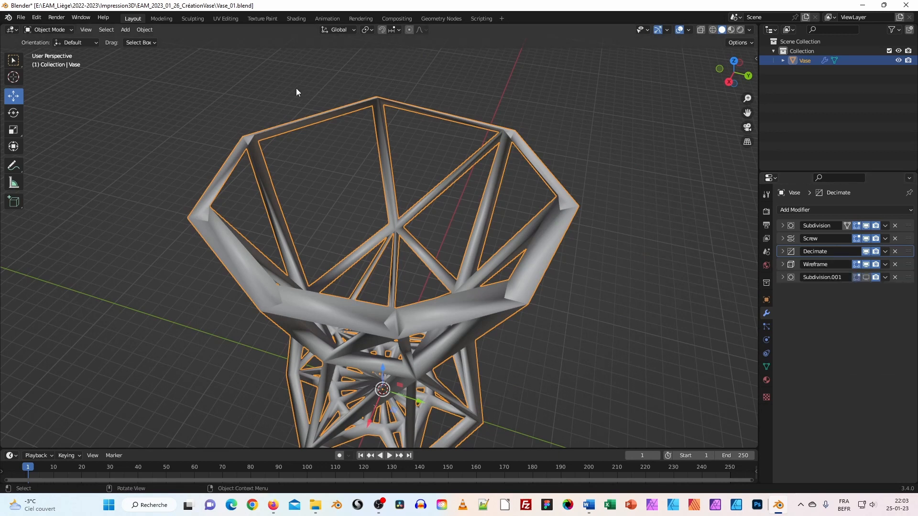
Show the second Subdivision in the viewport and inspect the smoothed openwork from the side and from above
click(866, 277)
middle_drag(382, 274, 285, 234)
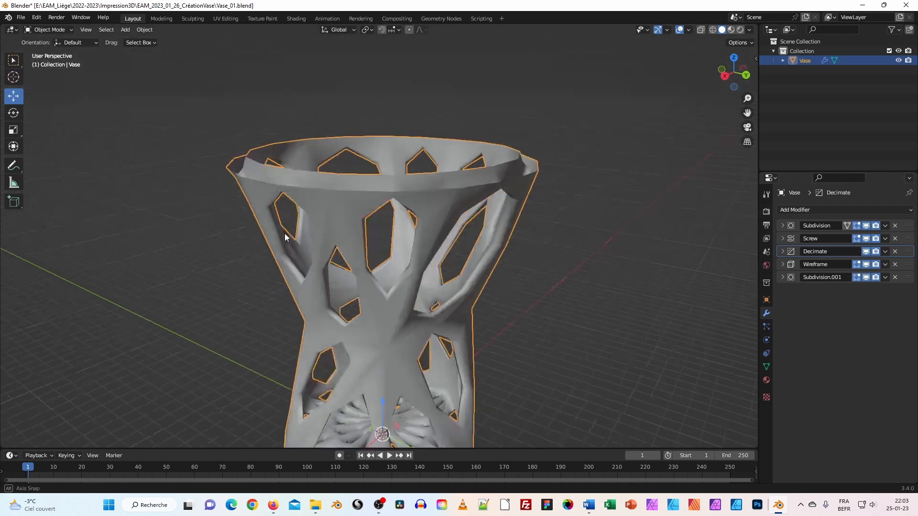
middle_drag(383, 205, 436, 236)
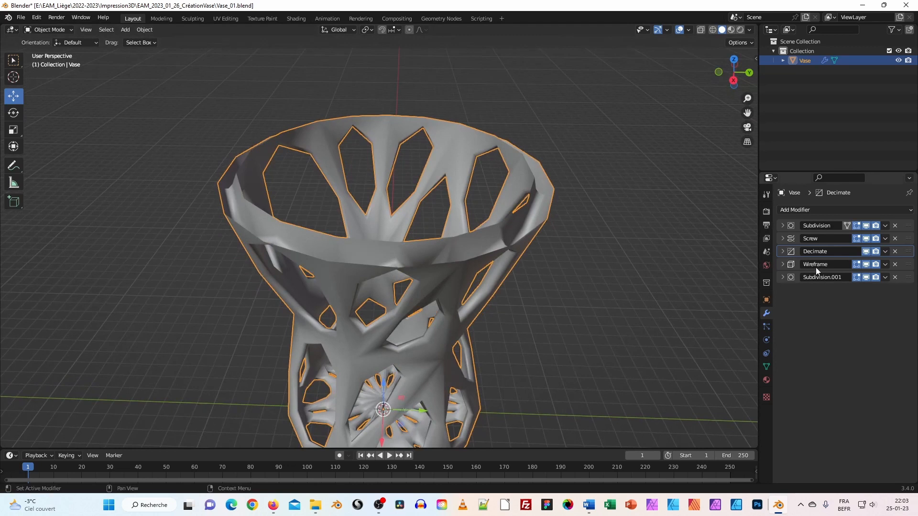
Hide all five modifiers in the viewport to leave only the vase's profile line
click(867, 277)
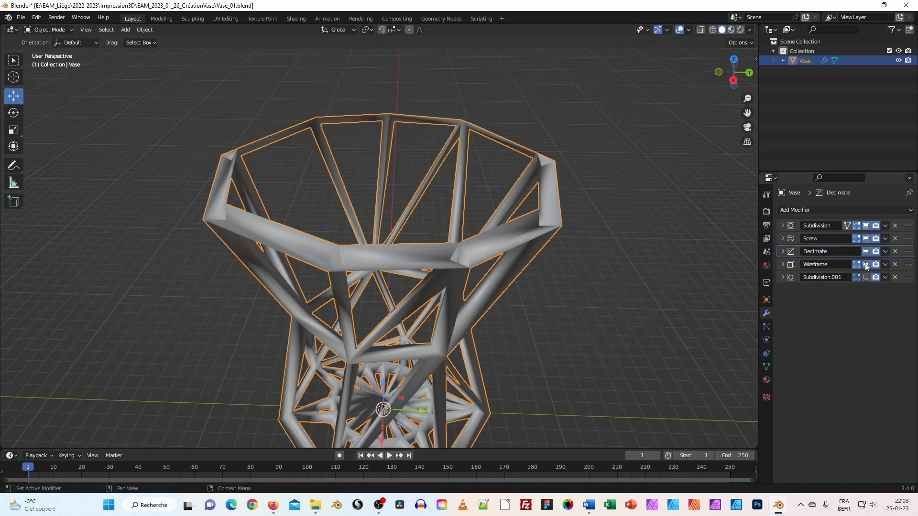
click(866, 264)
click(867, 252)
click(867, 239)
click(867, 226)
middle_drag(577, 234, 467, 236)
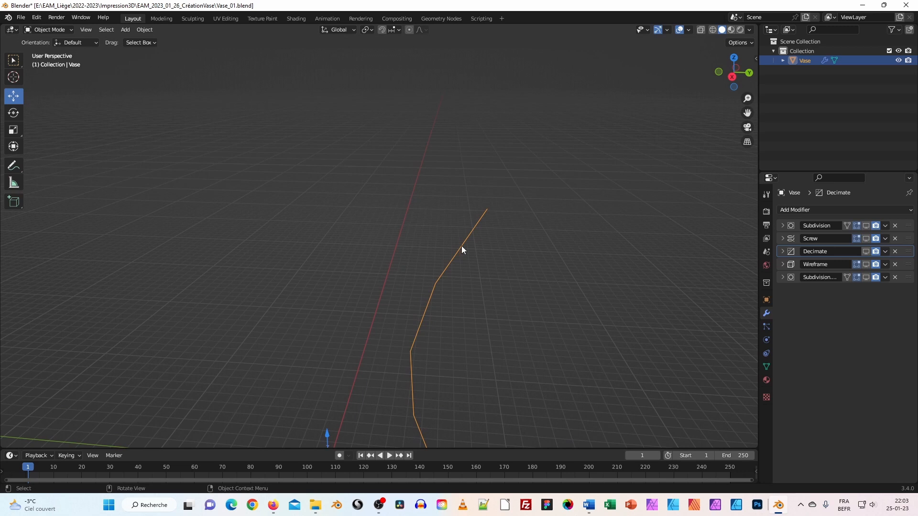
In Edit Mode and right orthographic view, extrude the profile's top vertex horizontally toward the axis, and return to Object Mode
click(70, 30)
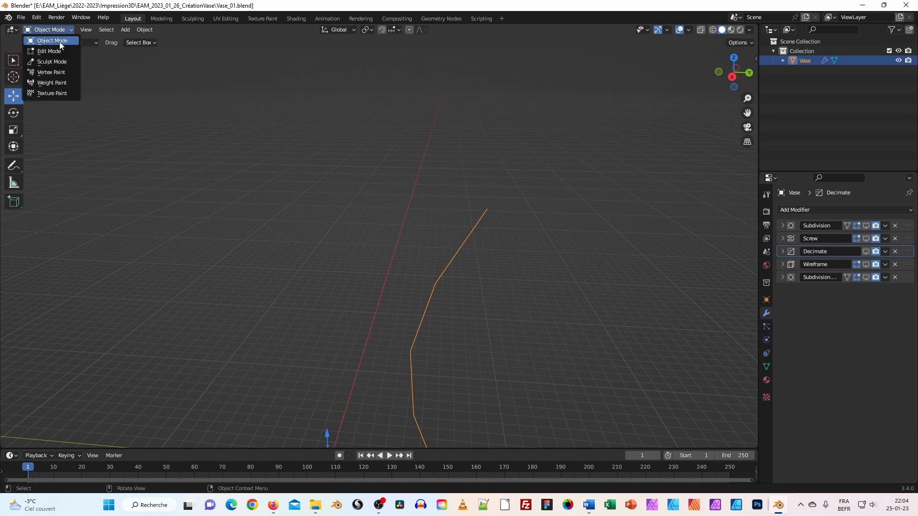
click(50, 51)
drag(494, 184, 463, 219)
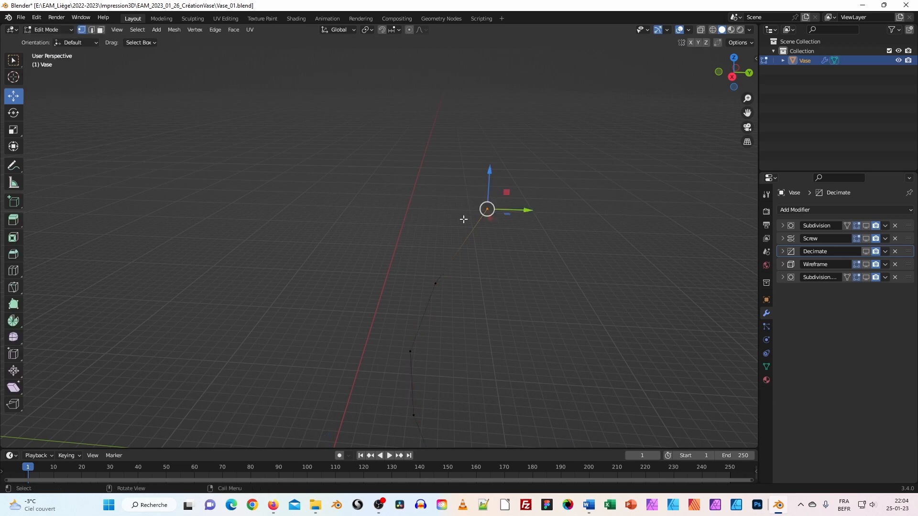
middle_drag(534, 232, 535, 226)
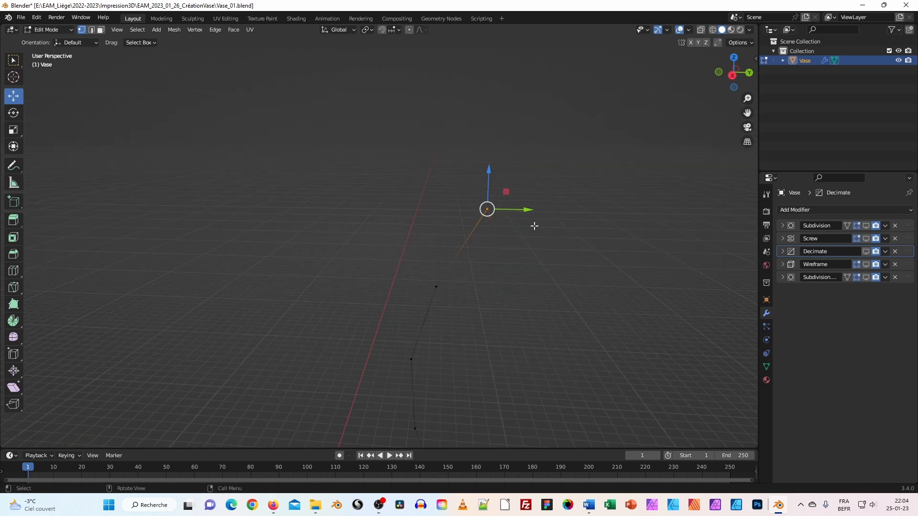
click(734, 77)
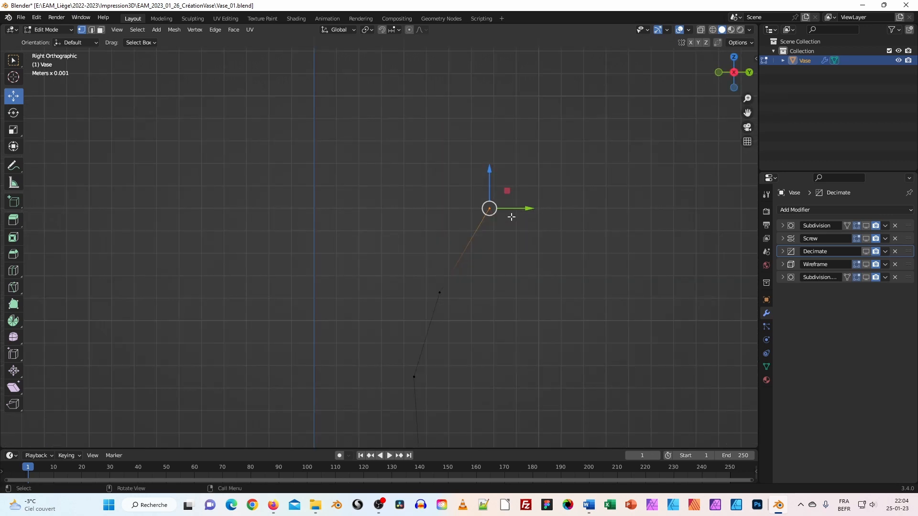
drag(530, 208, 500, 209)
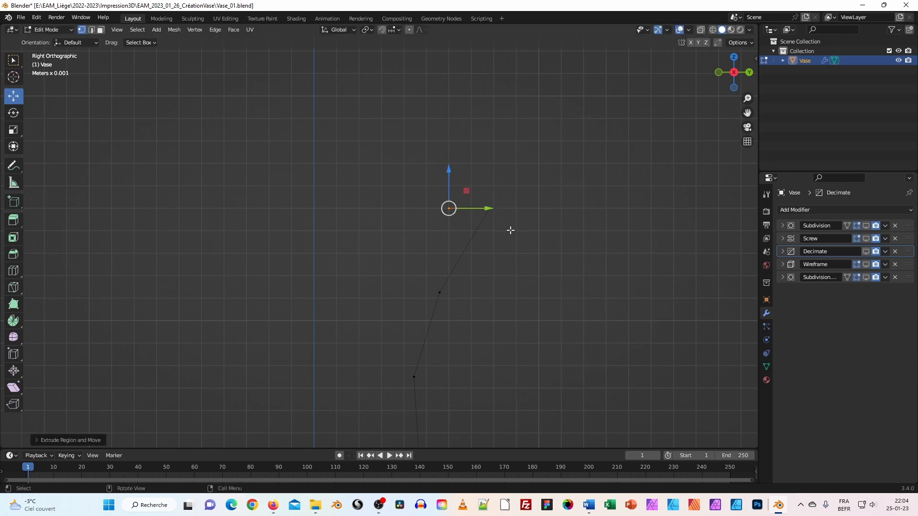
scroll(493, 237, up, 1)
scroll(491, 239, down, 1)
click(47, 30)
click(52, 43)
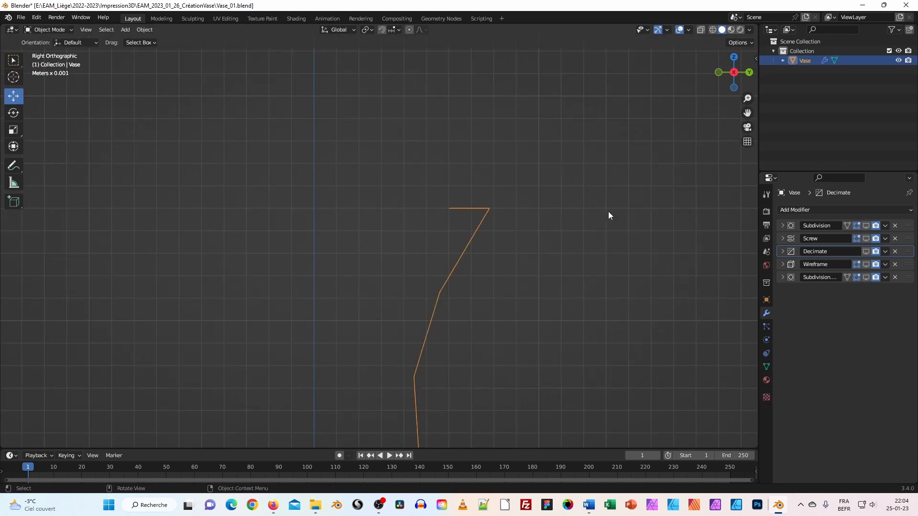
Show the first Subdivision, Screw, Decimate and Wireframe modifiers in the viewport and inspect the folded rim up close
click(865, 226)
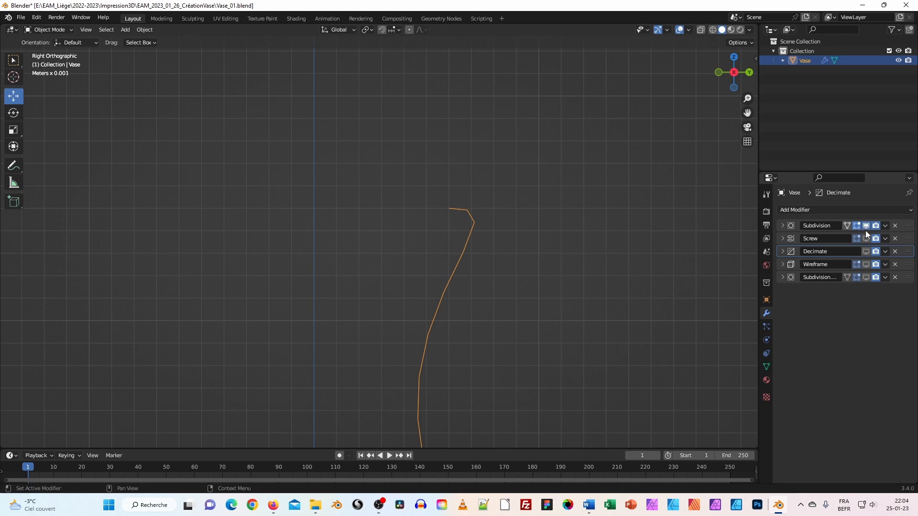
click(866, 239)
click(865, 252)
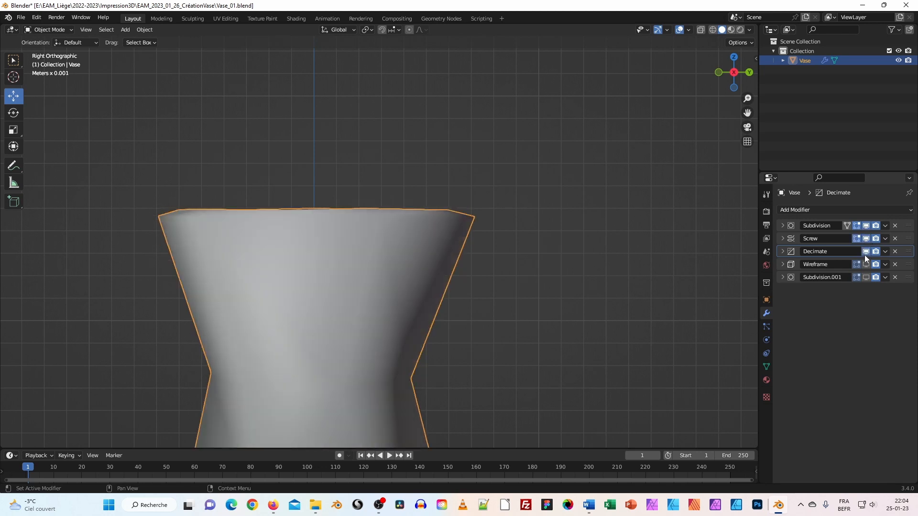
click(866, 264)
middle_drag(450, 244, 486, 252)
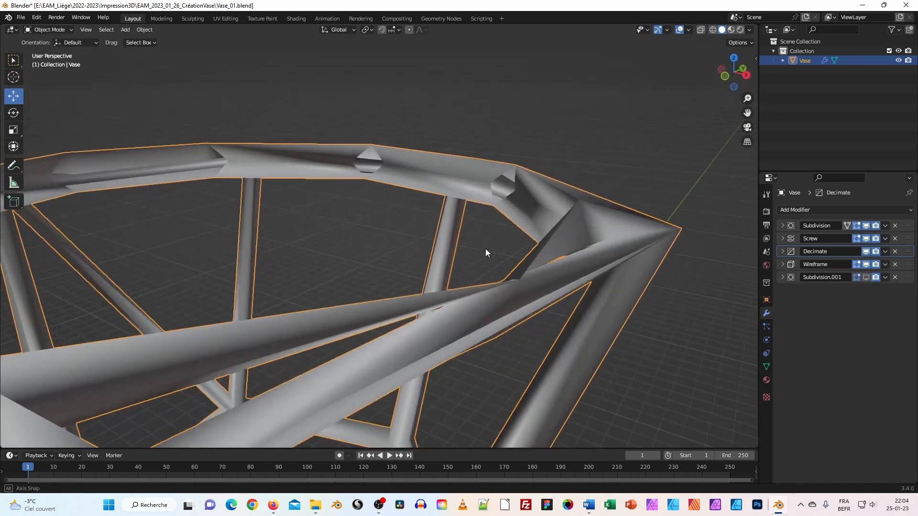
Compare the rim with and without the second Subdivision in the viewport and check that modifier's settings
click(867, 277)
click(866, 278)
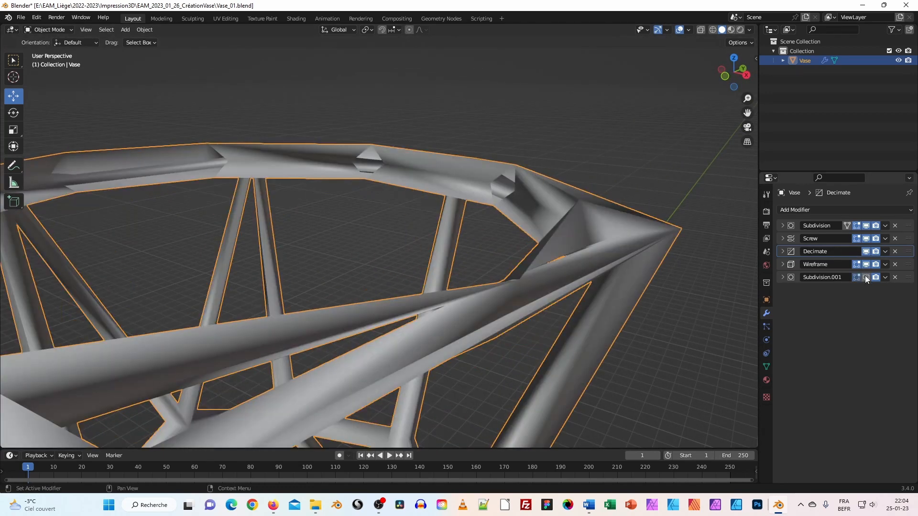
click(866, 277)
click(783, 278)
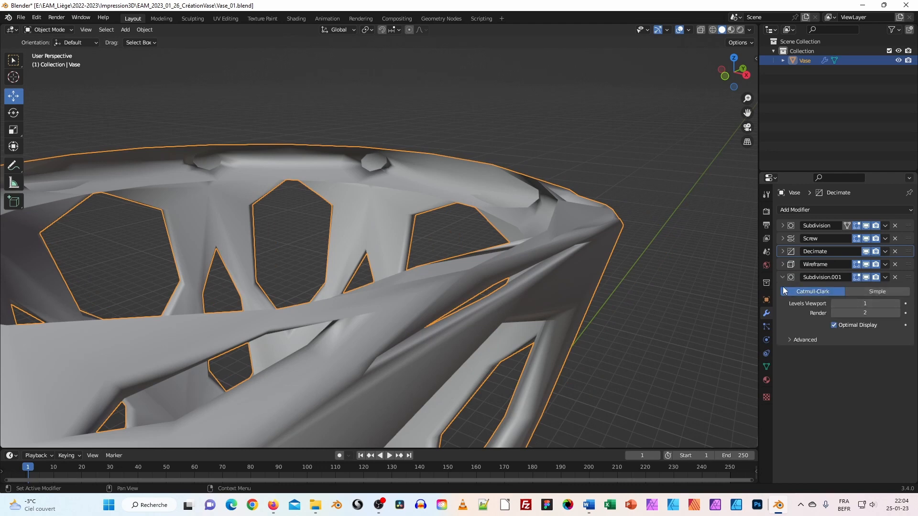
click(783, 278)
Set the Wireframe thickness to 0.93 mm and hide the second Subdivision in the viewport
click(782, 264)
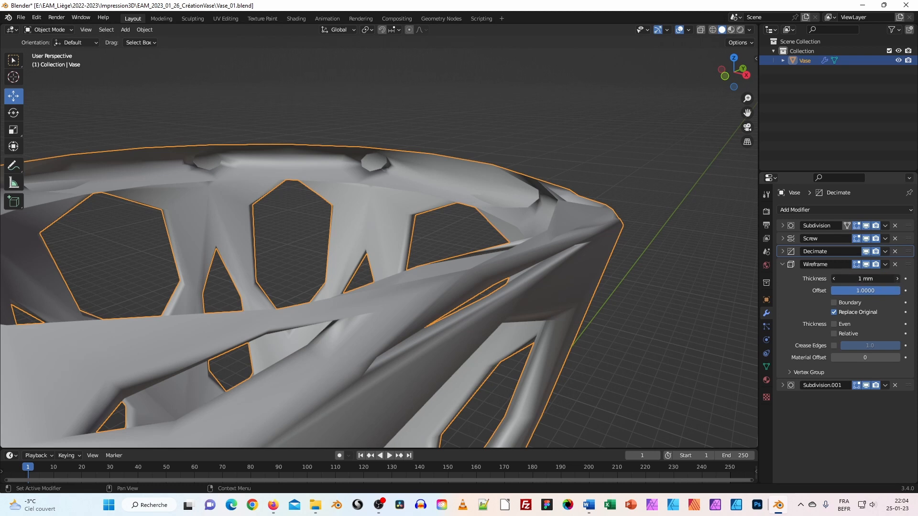
drag(866, 279, 854, 279)
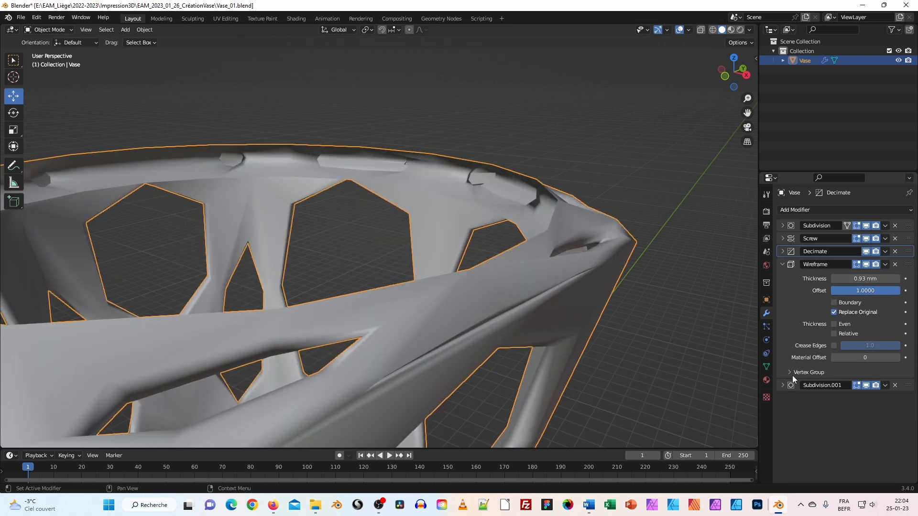
click(866, 386)
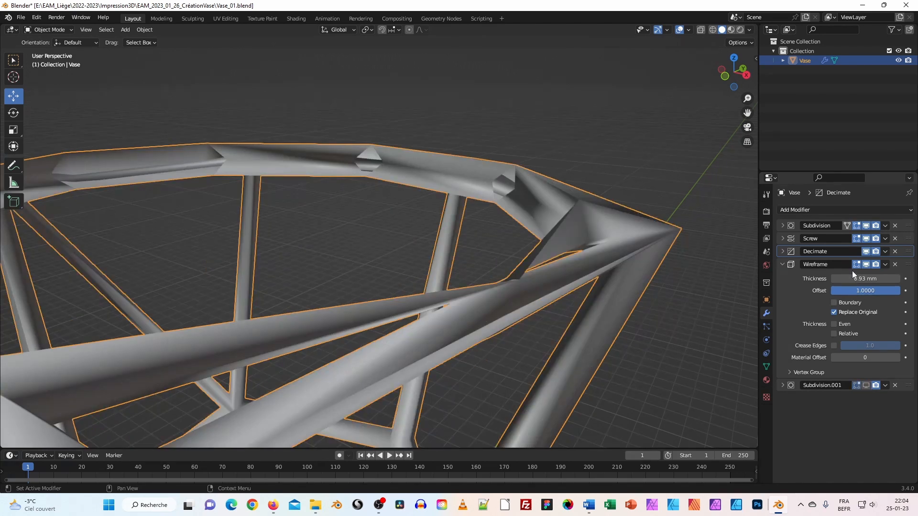
Set the Wireframe thickness to 0.996 mm and inspect the bars along the folded rim
mouse_move(864, 279)
mouse_down()
mouse_move(877, 279)
mouse_move(856, 278)
mouse_move(875, 279)
mouse_move(867, 278)
mouse_up()
scroll(227, 171, down, 5)
shift+middle_drag(249, 210, 339, 196)
scroll(320, 147, up, 6)
scroll(355, 172, down, 5)
scroll(333, 213, down, 3)
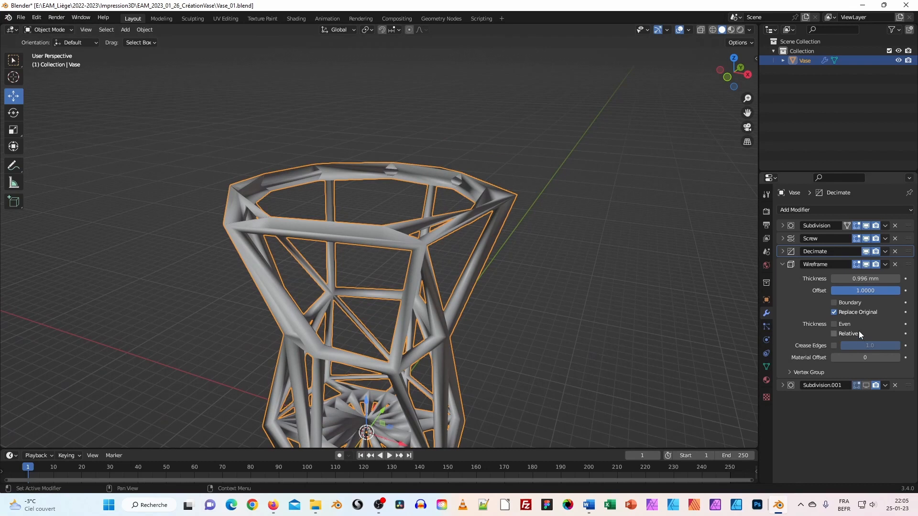
Hide the Wireframe, Decimate, Screw and first Subdivision modifiers in the viewport to expose the profile line
click(866, 265)
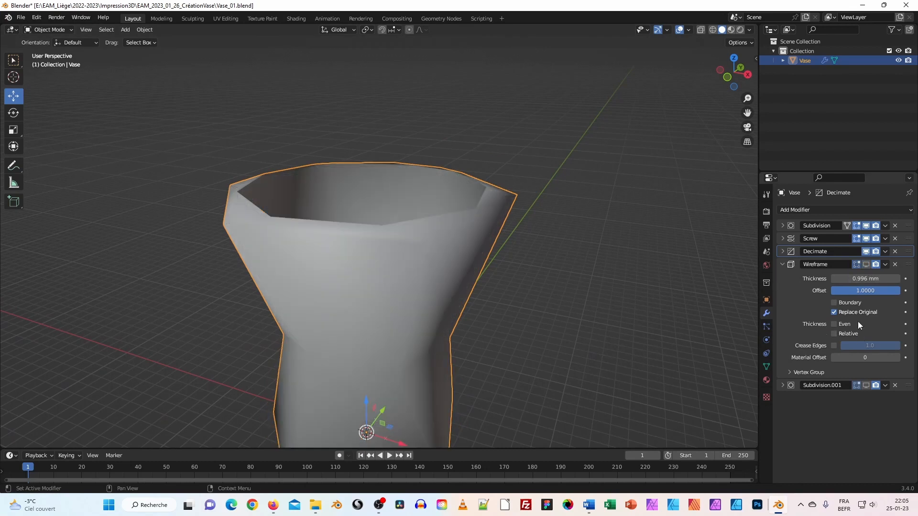
click(866, 252)
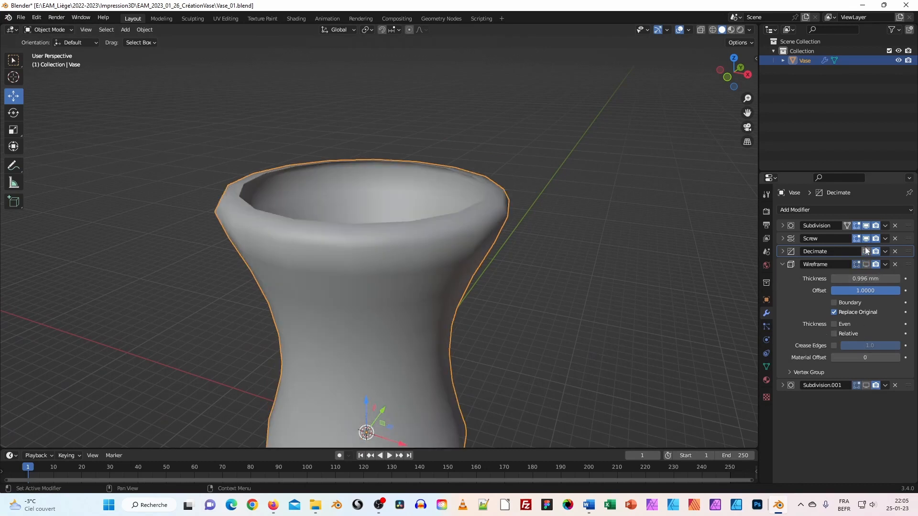
click(866, 239)
click(866, 226)
middle_drag(575, 280, 415, 229)
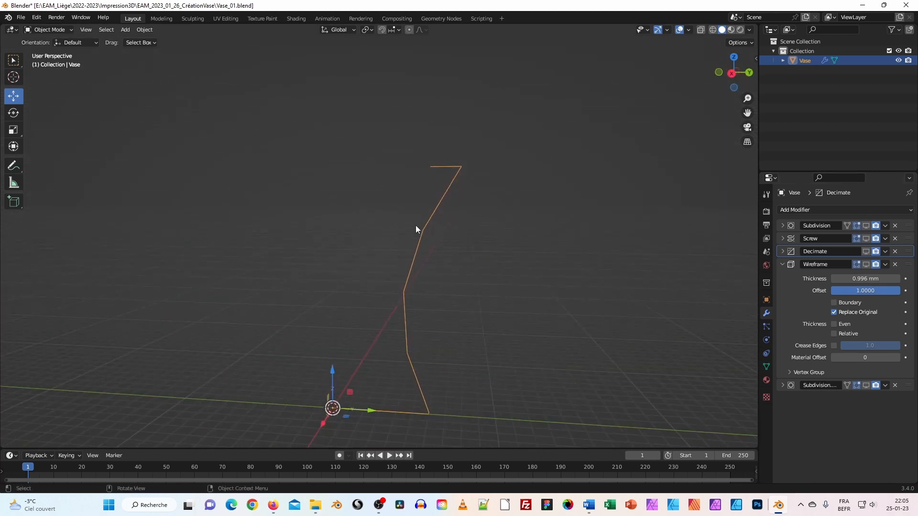
From the right view, move the inner end vertex of the profile's rim along Y to the central axis and return to Object Mode
click(732, 73)
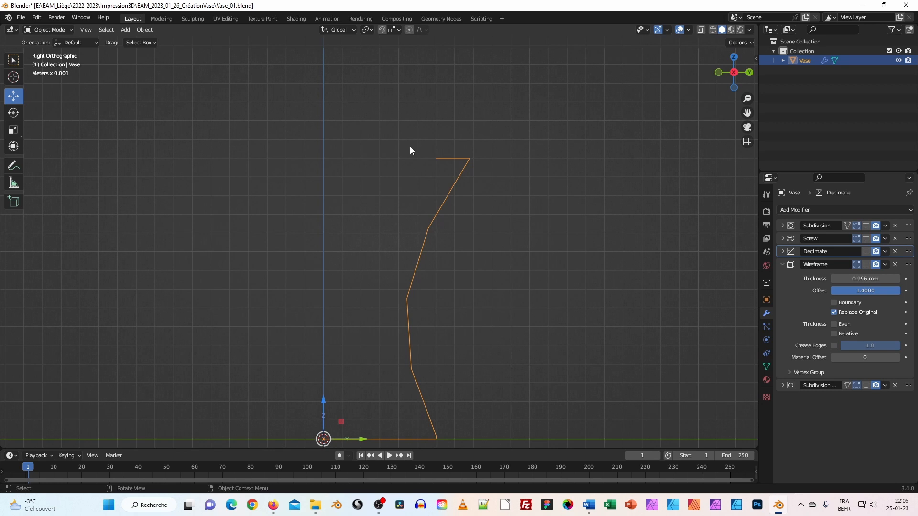
click(59, 31)
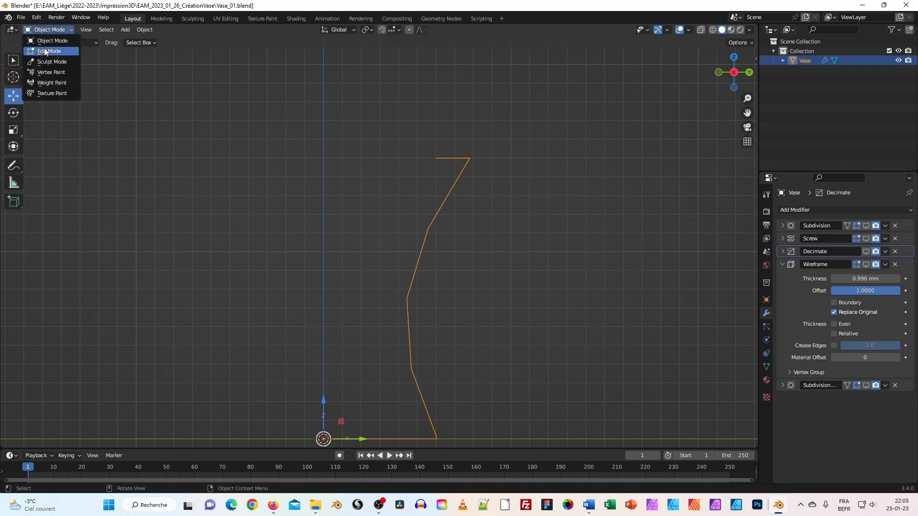
click(30, 49)
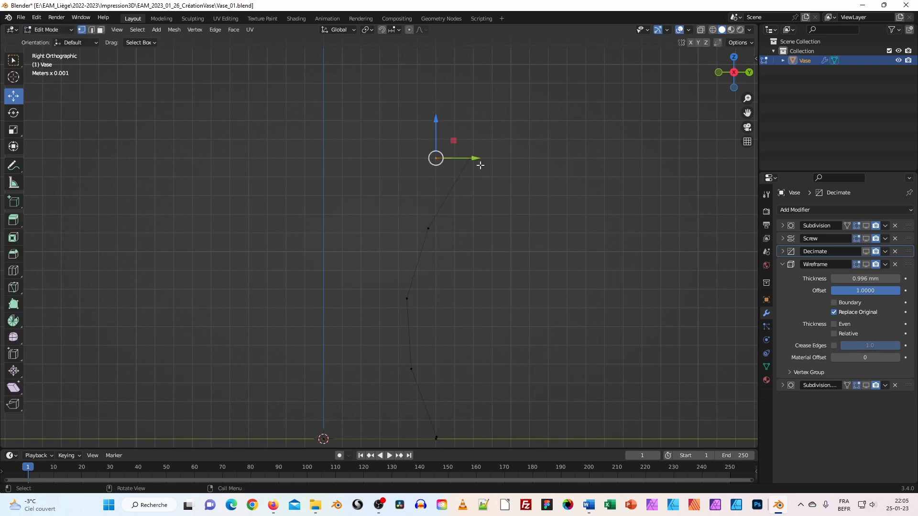
drag(473, 158, 320, 150)
scroll(317, 414, down, 2)
drag(309, 342, 365, 402)
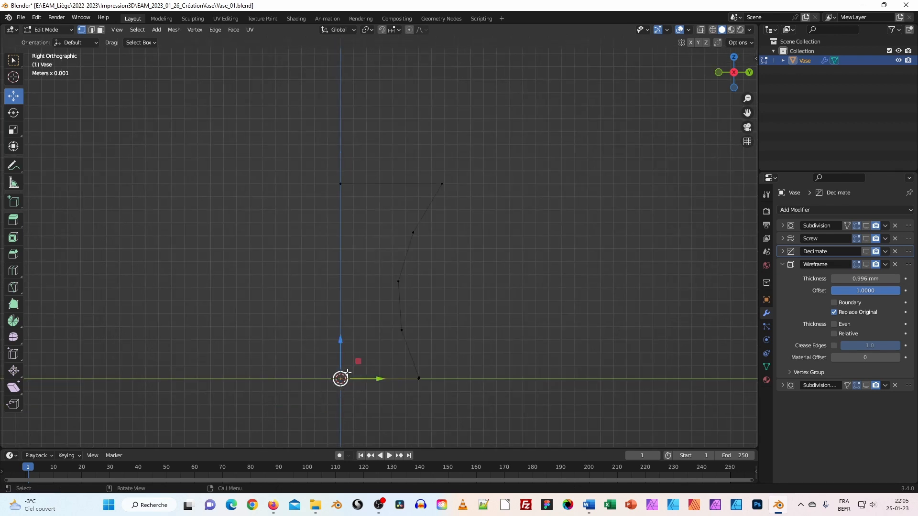
click(66, 30)
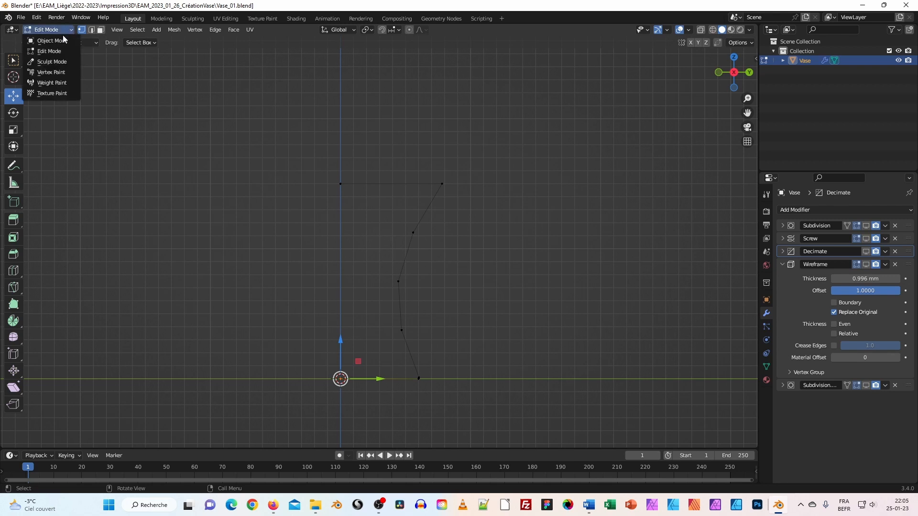
click(63, 41)
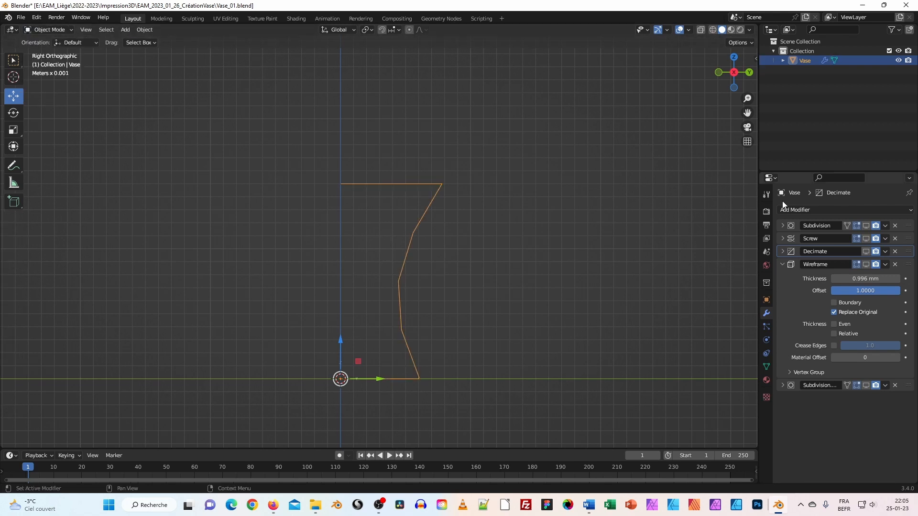
Show the first Subdivision, Screw, Decimate and Wireframe modifiers in the viewport again and view the vase's rim
click(866, 226)
click(867, 238)
click(867, 251)
click(865, 265)
middle_drag(358, 165, 349, 216)
scroll(357, 248, up, 4)
Set the Wireframe thickness to 1 mm and its offset to -1, and inspect the bars at the rim and base
mouse_move(842, 279)
mouse_down()
mouse_move(827, 279)
mouse_move(842, 279)
mouse_up()
middle_drag(360, 173, 509, 186)
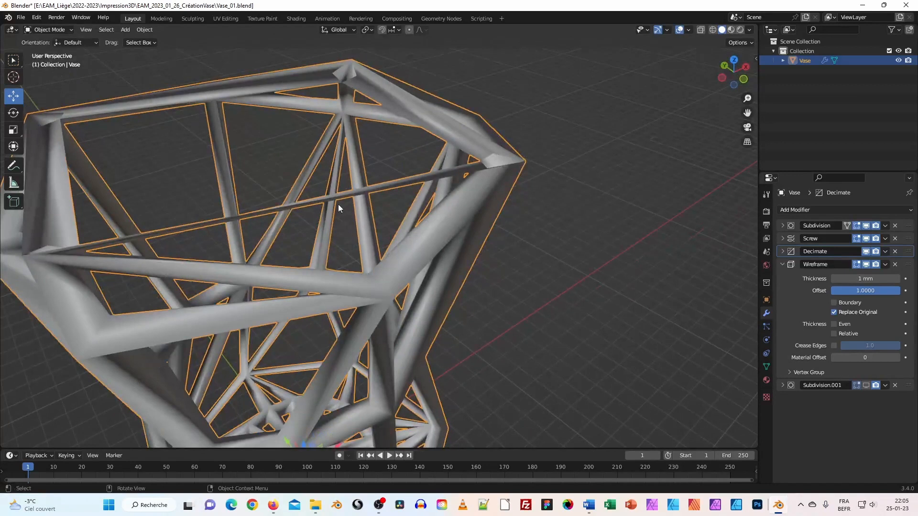
scroll(337, 206, down, 3)
middle_drag(298, 213, 348, 208)
drag(871, 294, 823, 292)
middle_drag(415, 179, 395, 389)
scroll(360, 311, up, 8)
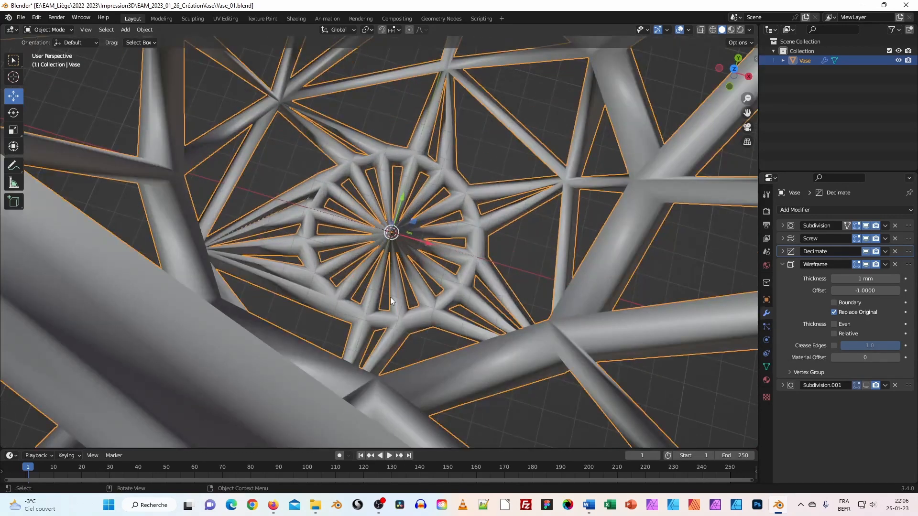
scroll(390, 297, down, 8)
middle_drag(390, 297, 414, 234)
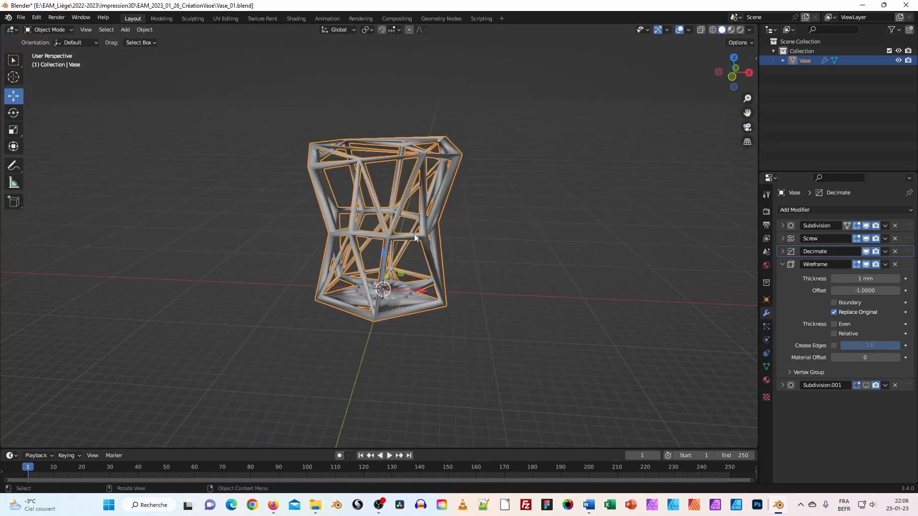
scroll(414, 234, up, 3)
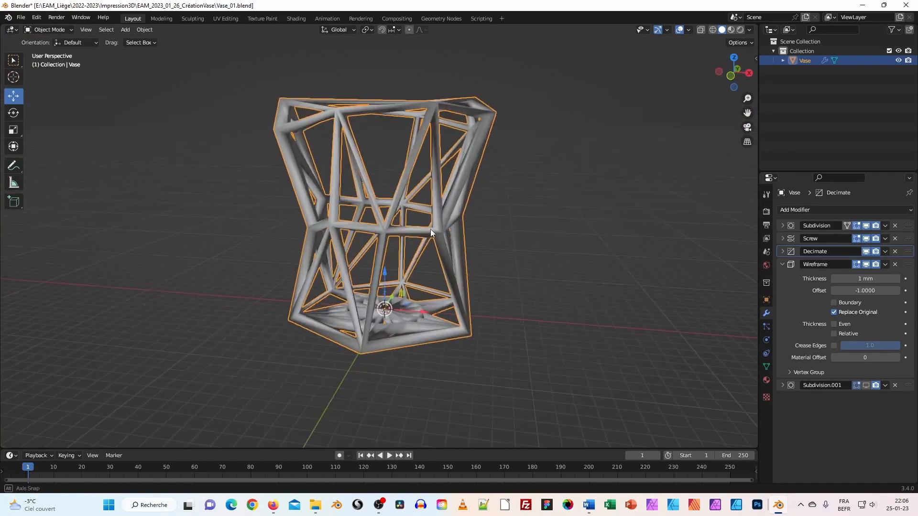
Show the second Subdivision in the viewport, examine the rim and the centre of the base, and hide that modifier again
click(782, 264)
click(866, 277)
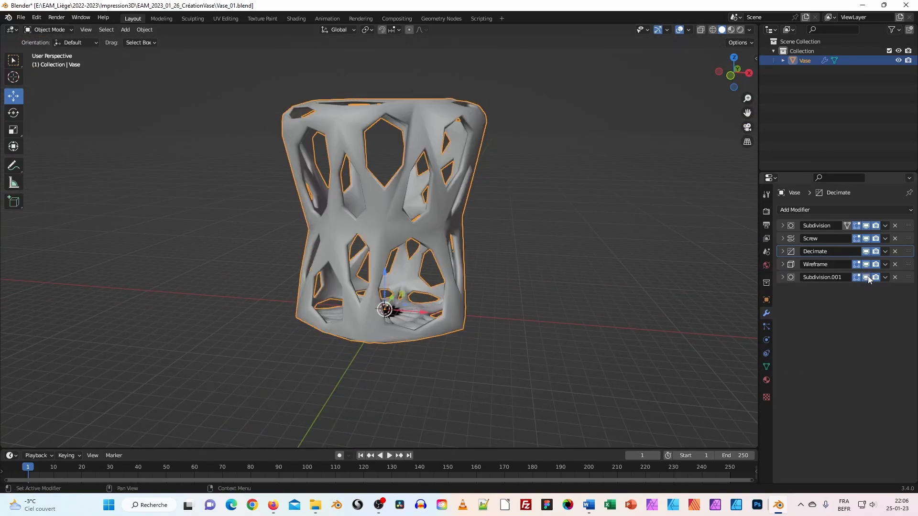
middle_drag(437, 151, 459, 113)
middle_drag(446, 154, 376, 230)
scroll(363, 292, up, 3)
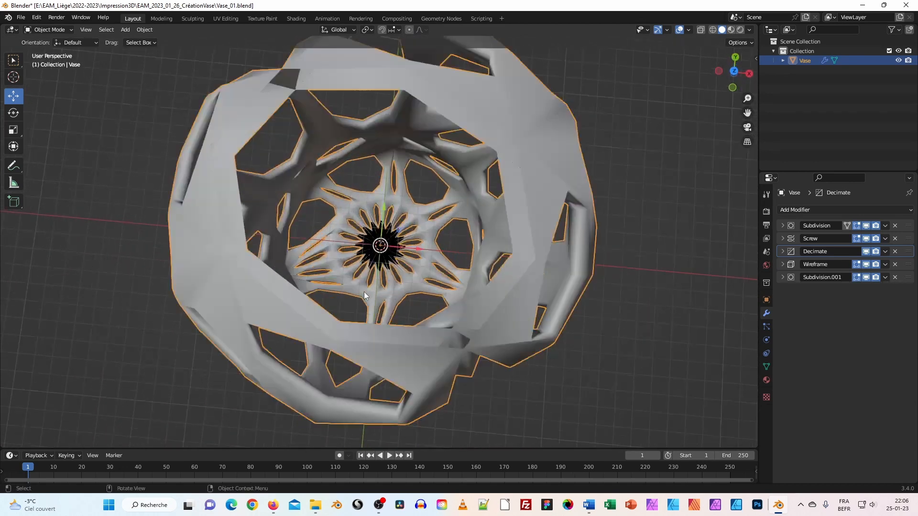
scroll(363, 291, up, 4)
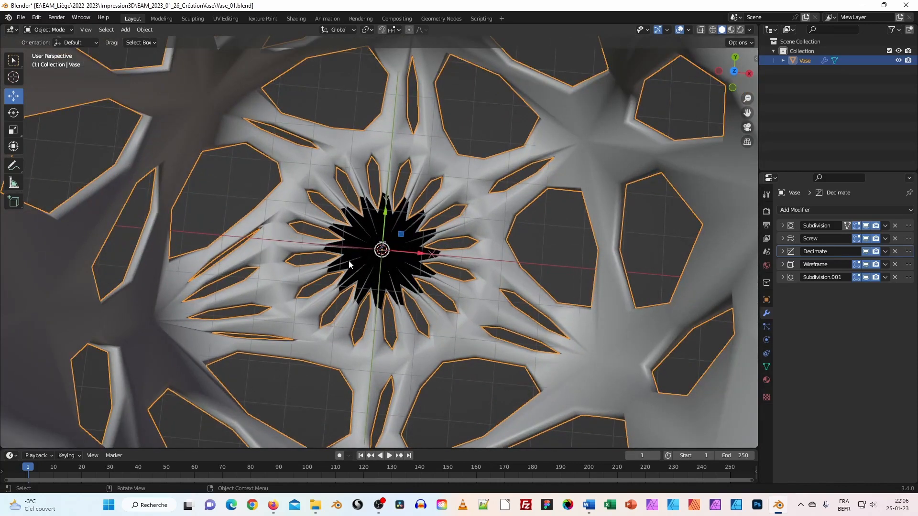
mouse_move(352, 267)
middle_down()
mouse_move(364, 261)
mouse_move(365, 287)
mouse_move(365, 278)
middle_up()
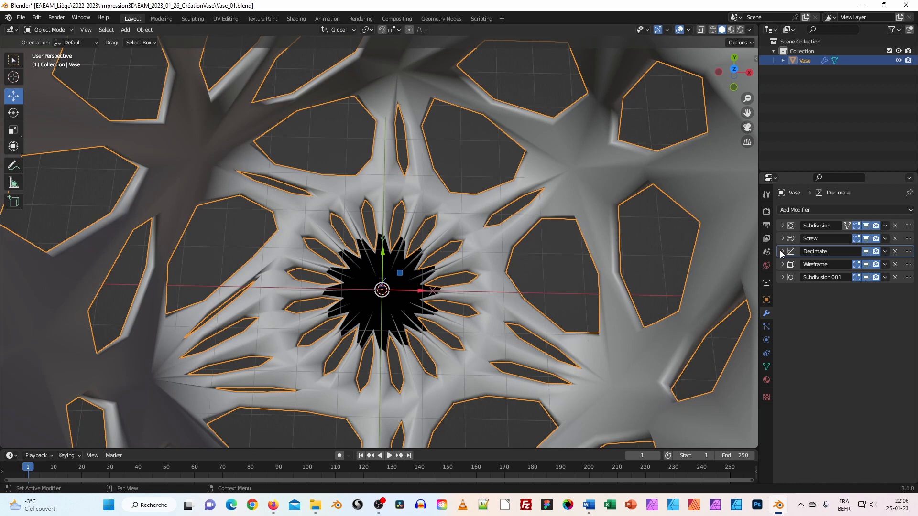
click(866, 277)
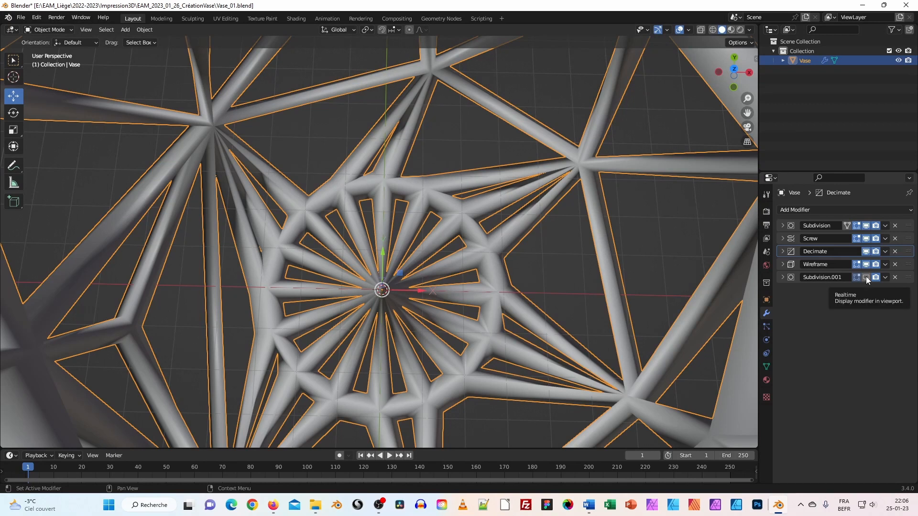
Hide the modifiers down to the profile line and show them one by one through Wireframe, examining the base and the Screw settings
click(865, 264)
click(866, 252)
click(865, 238)
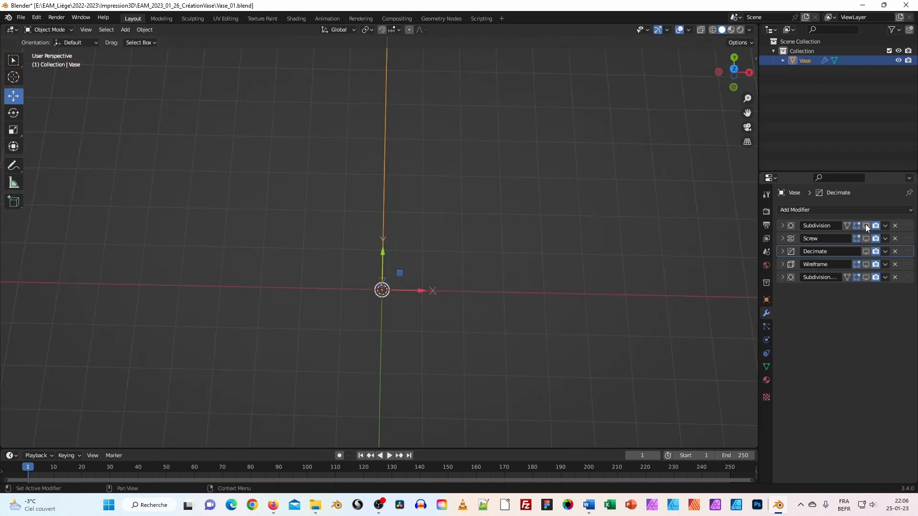
click(866, 239)
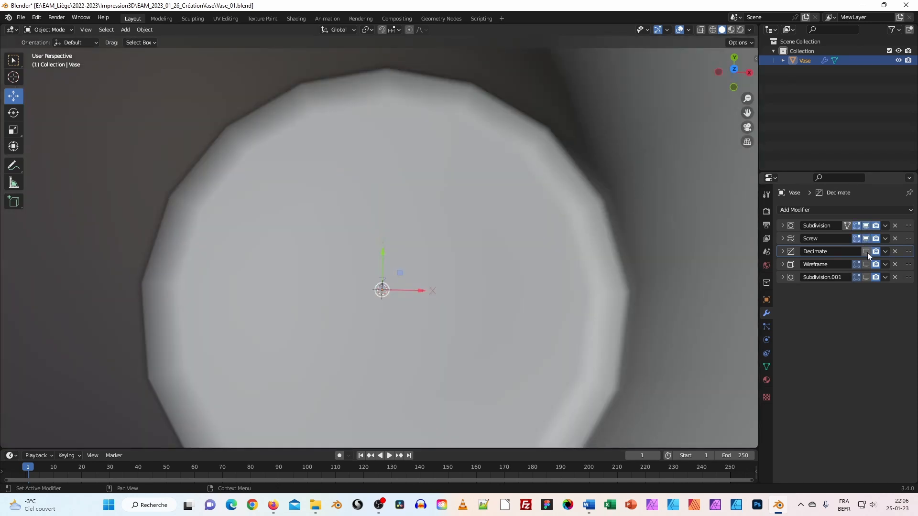
click(783, 238)
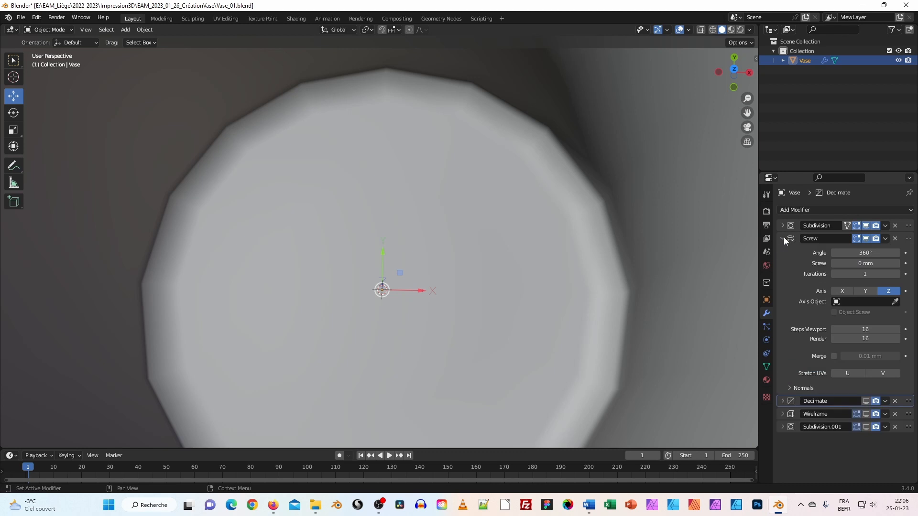
click(783, 238)
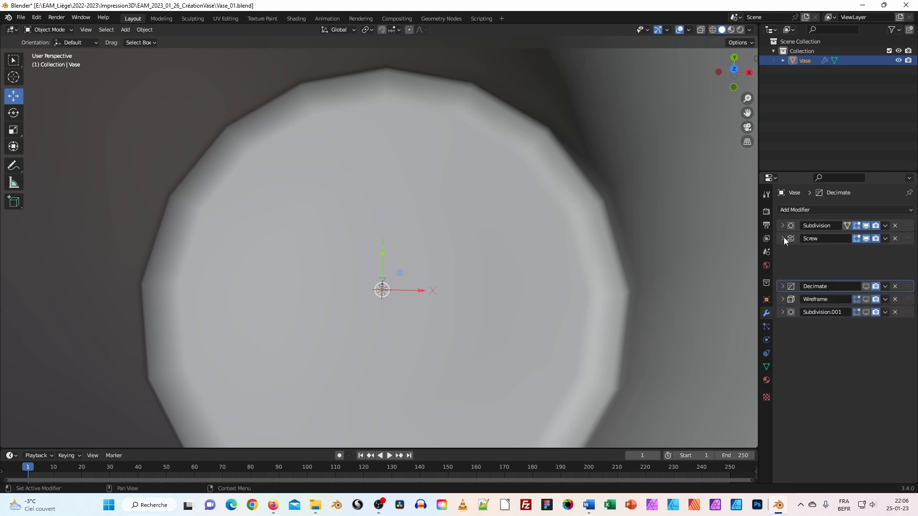
click(866, 251)
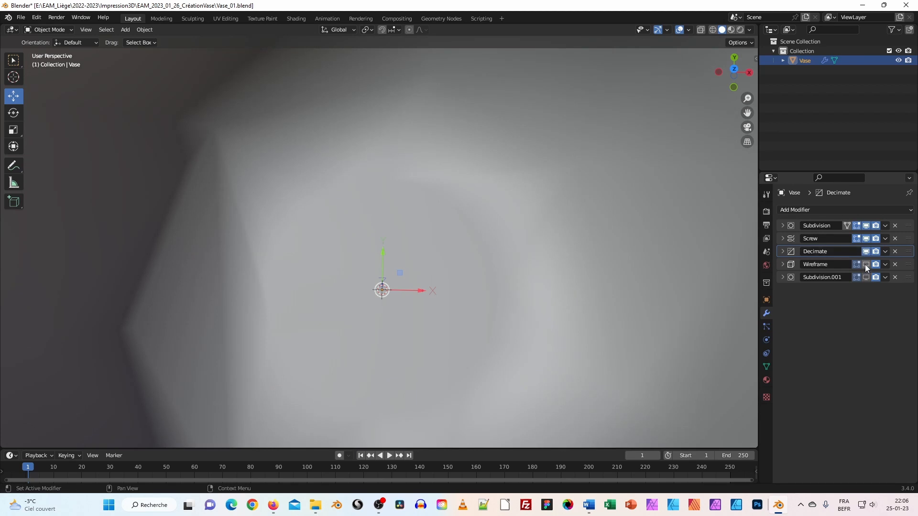
click(866, 264)
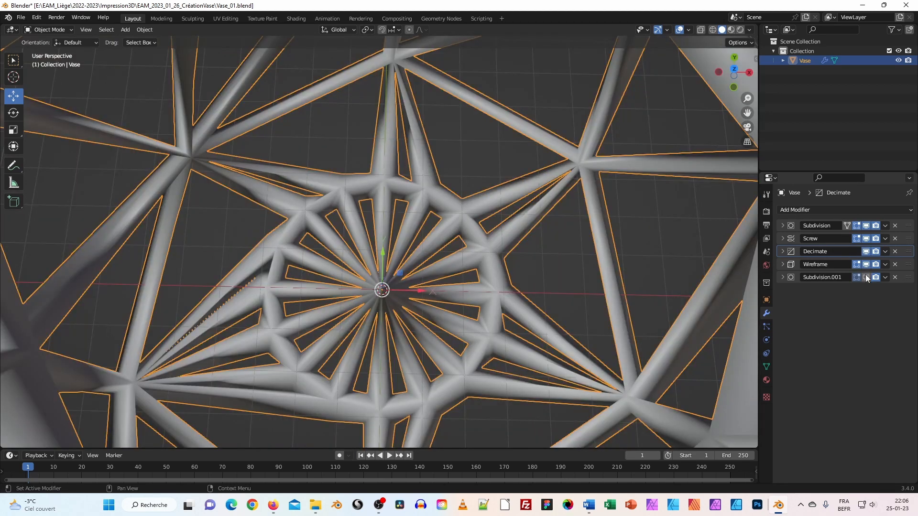
Enter Edit Mode on the vase and hide the Wireframe, Decimate, Screw and first Subdivision modifiers in the viewport to expose the profile
click(71, 27)
click(48, 53)
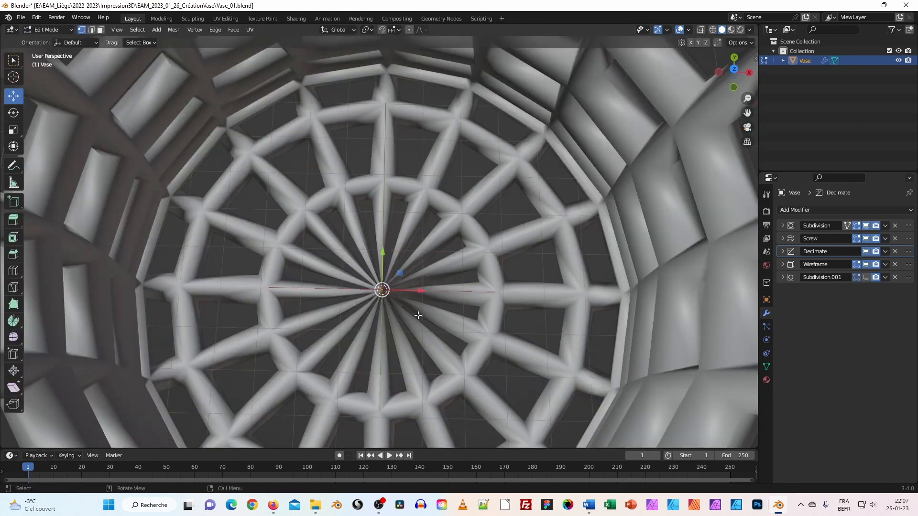
click(43, 30)
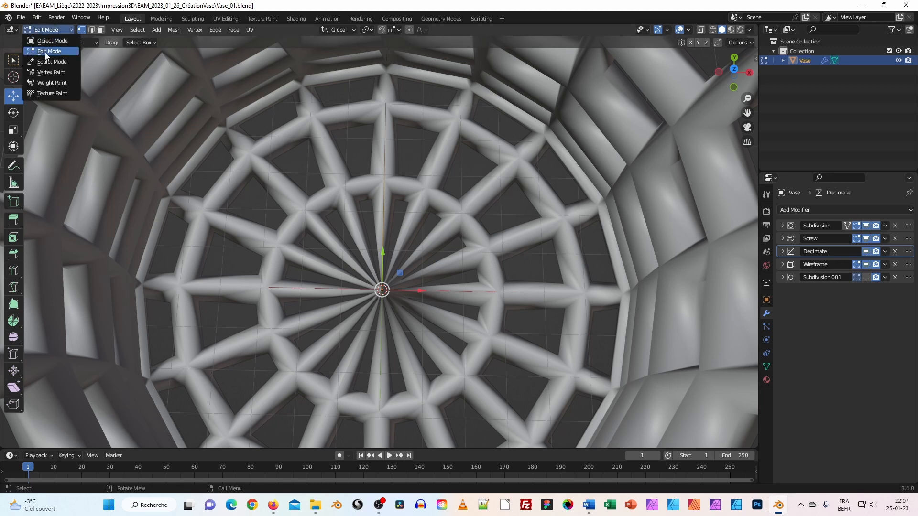
click(47, 51)
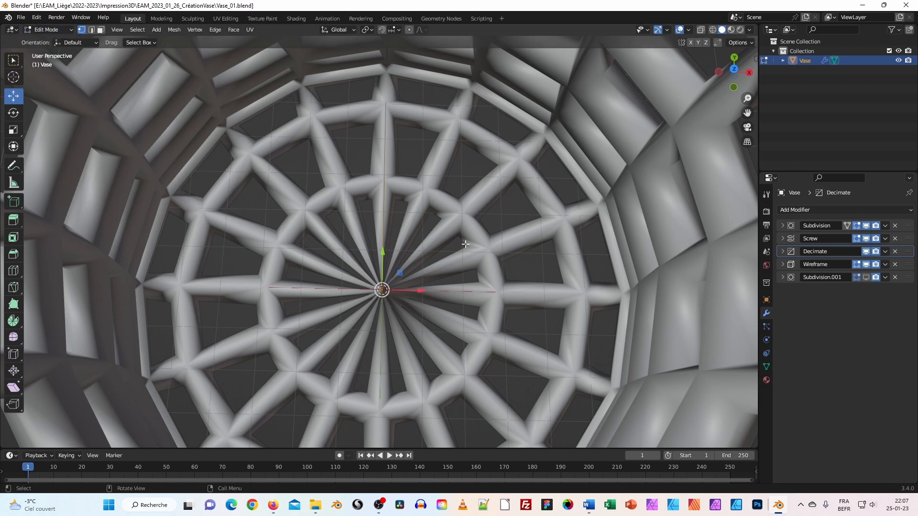
click(866, 265)
click(867, 239)
click(867, 226)
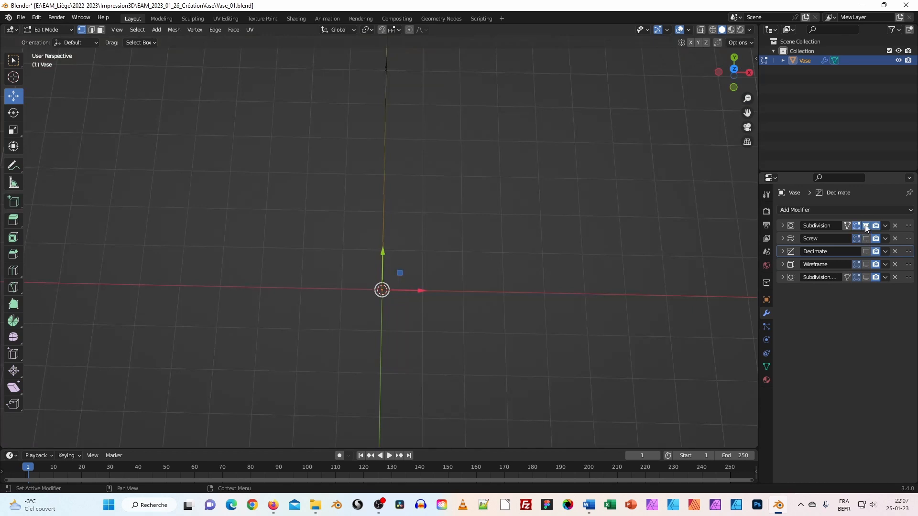
middle_drag(514, 270, 430, 279)
Try to move the profile's bottom vertex on the central axis along Y, and undo the move
drag(462, 264, 342, 331)
scroll(418, 308, up, 1)
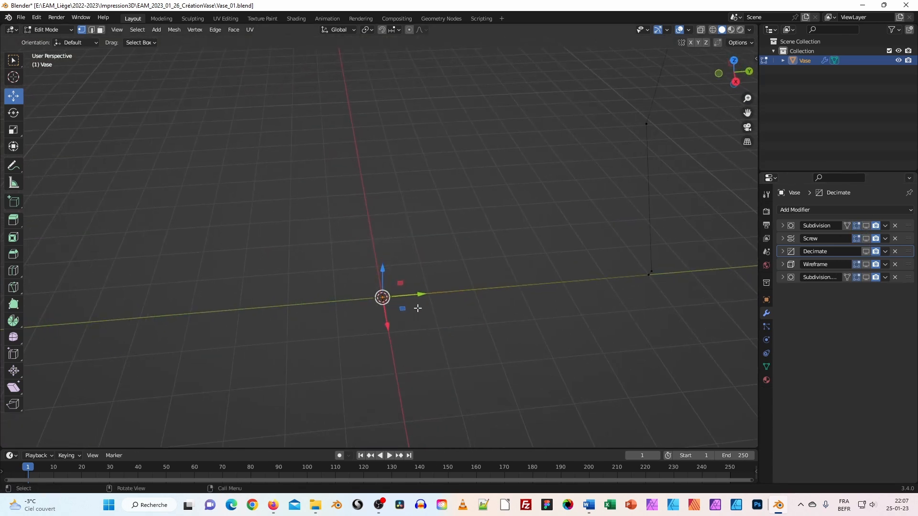
mouse_move(420, 295)
mouse_down()
mouse_move(399, 297)
mouse_move(421, 295)
mouse_up()
key(ctrl+z)
middle_drag(451, 299, 684, 269)
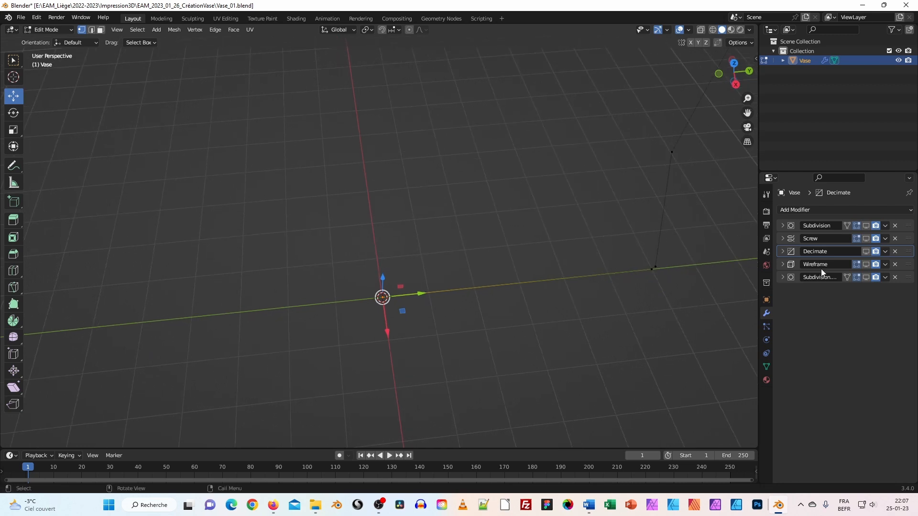
Show the first Subdivision on the profile line, return to Object Mode and apply that modifier
click(867, 225)
middle_drag(666, 277, 494, 262)
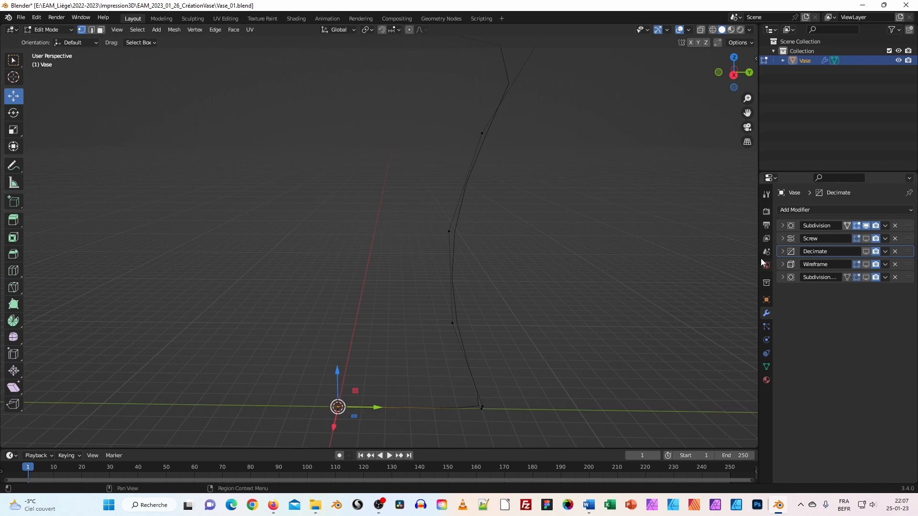
click(885, 225)
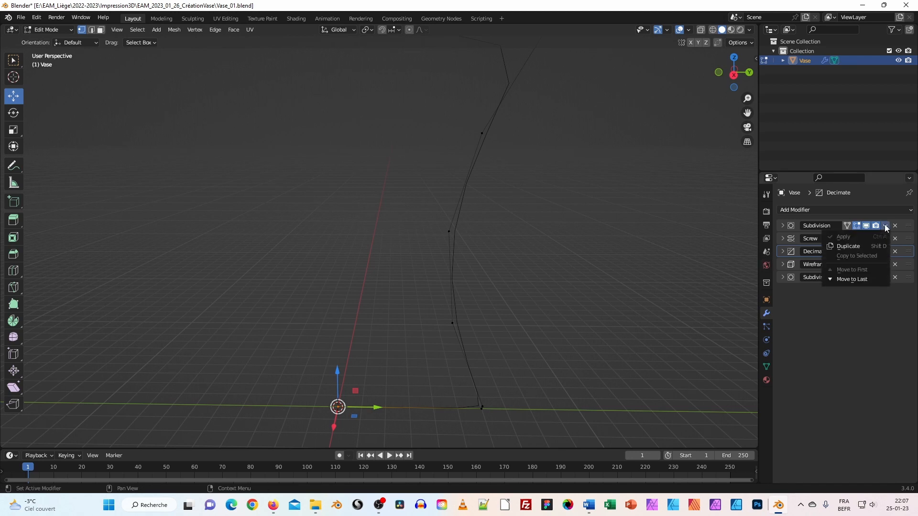
click(885, 226)
click(885, 226)
click(885, 226)
click(43, 30)
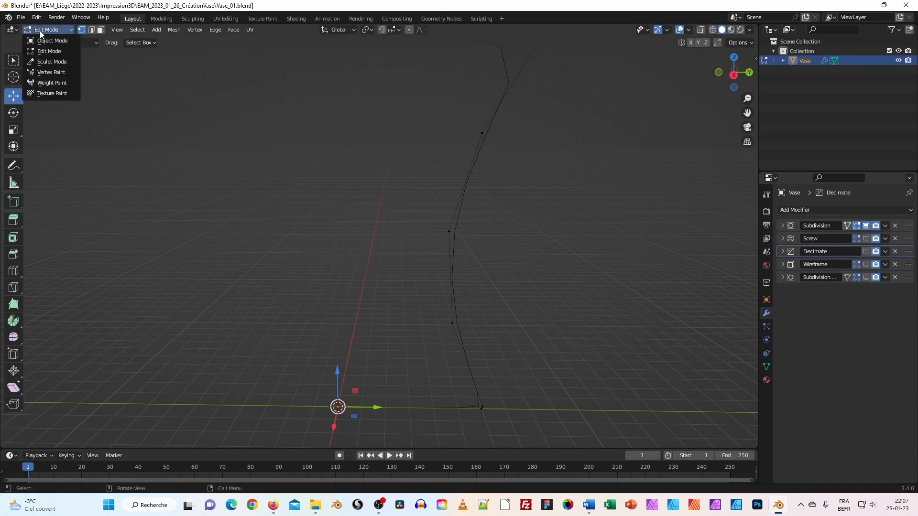
click(39, 42)
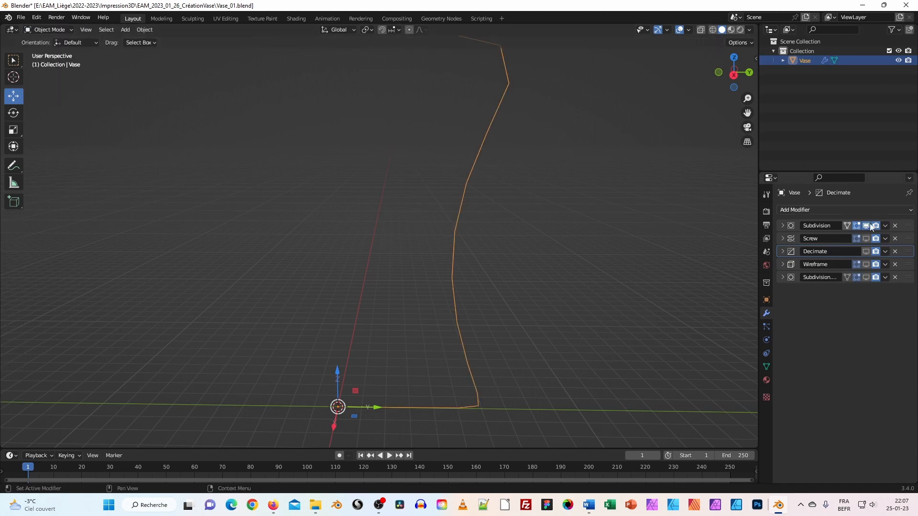
click(885, 225)
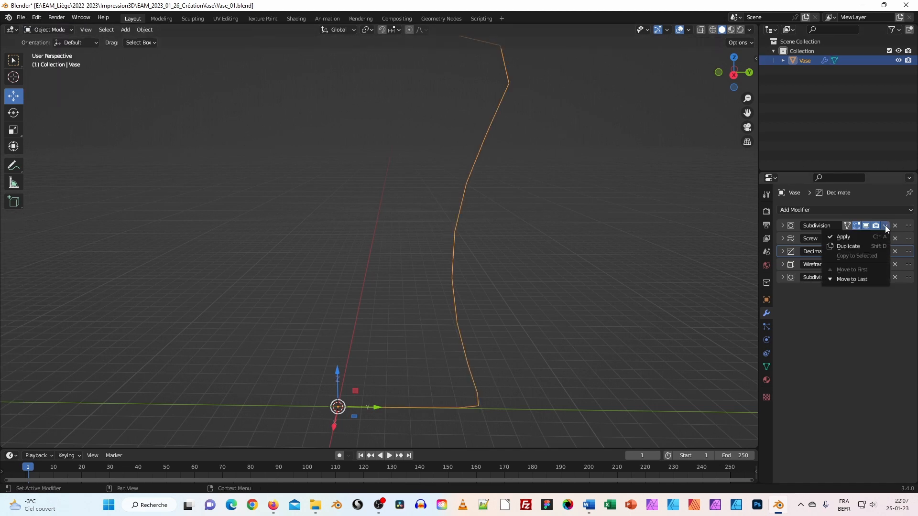
click(849, 236)
middle_drag(388, 99, 480, 153)
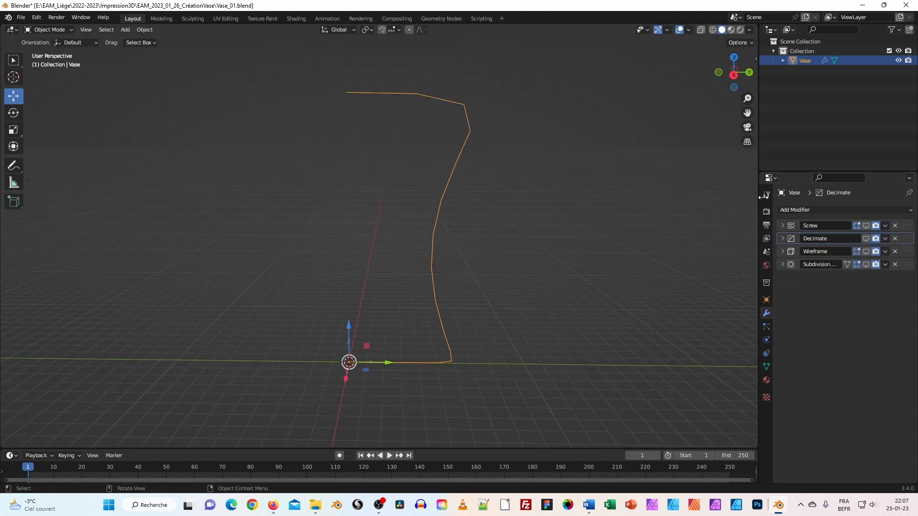
Show the Screw modifier in the viewport and apply it to the vase
click(866, 225)
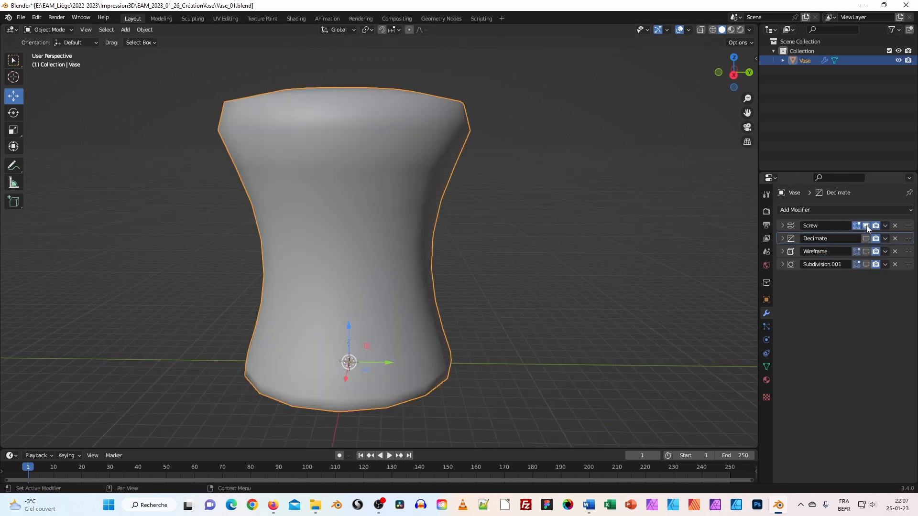
middle_drag(507, 158, 539, 193)
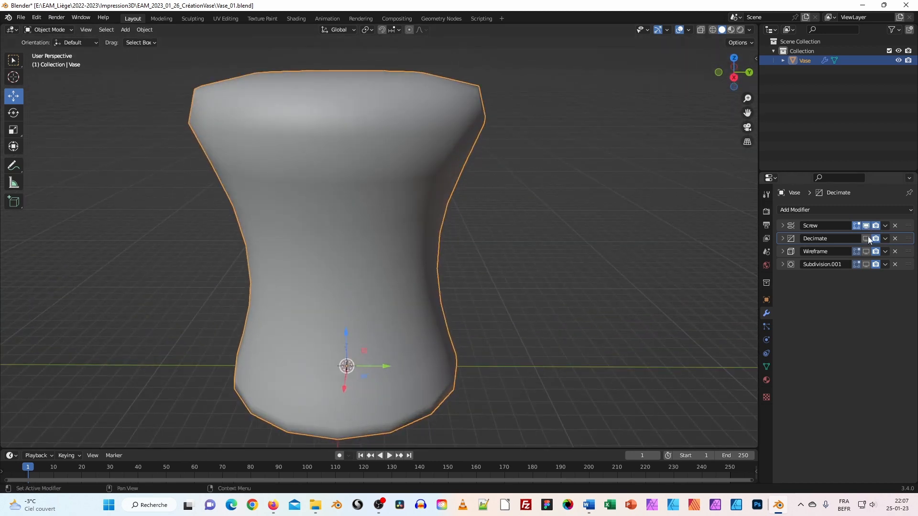
middle_drag(378, 287, 347, 269)
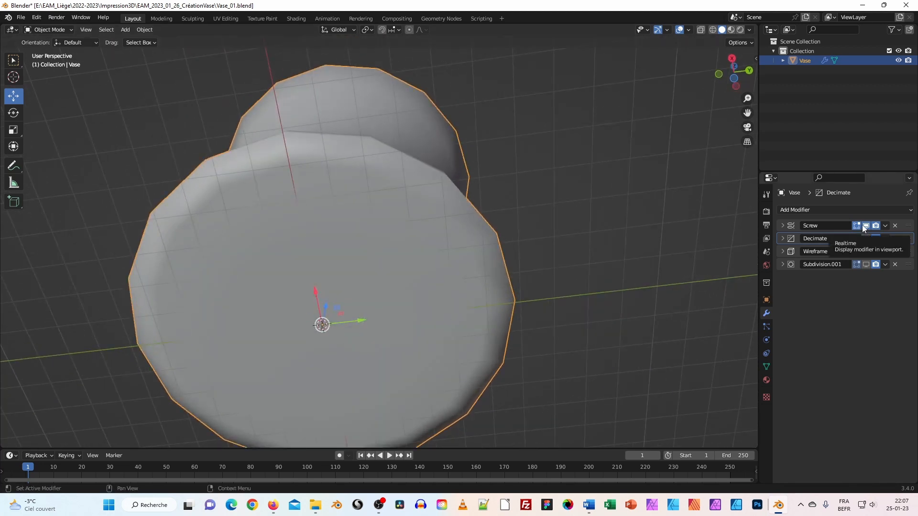
click(885, 226)
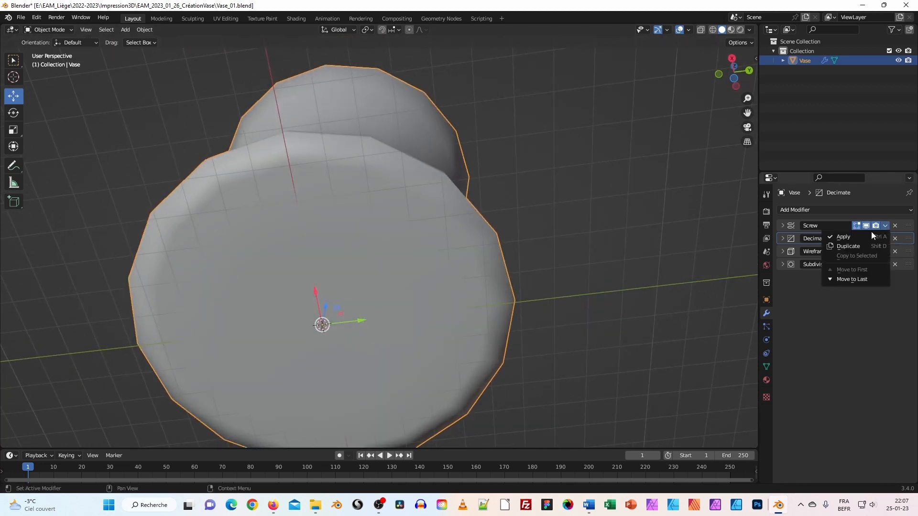
click(861, 238)
Enter Edit Mode on the vase's revolved mesh
middle_drag(268, 165, 306, 262)
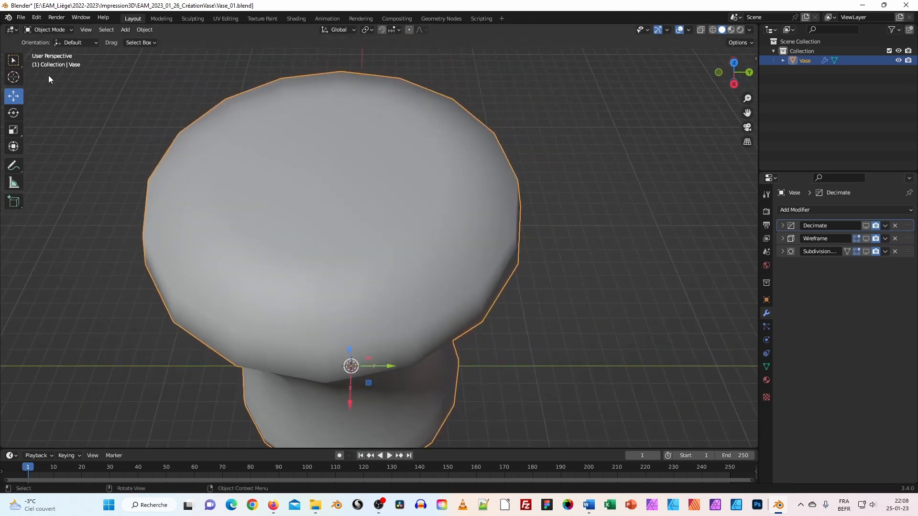
click(62, 32)
click(55, 51)
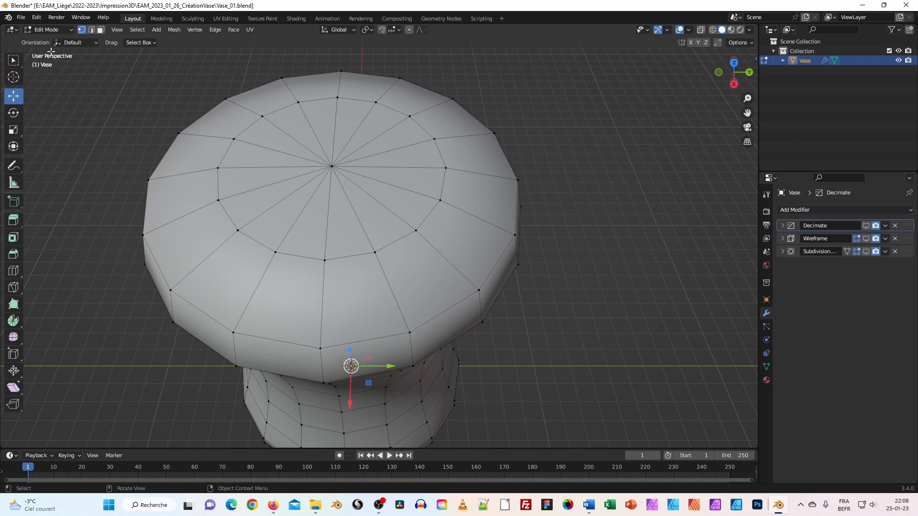
Try pulling the vertices at the centre of the vase's top upward along Z, and undo the moves
click(332, 167)
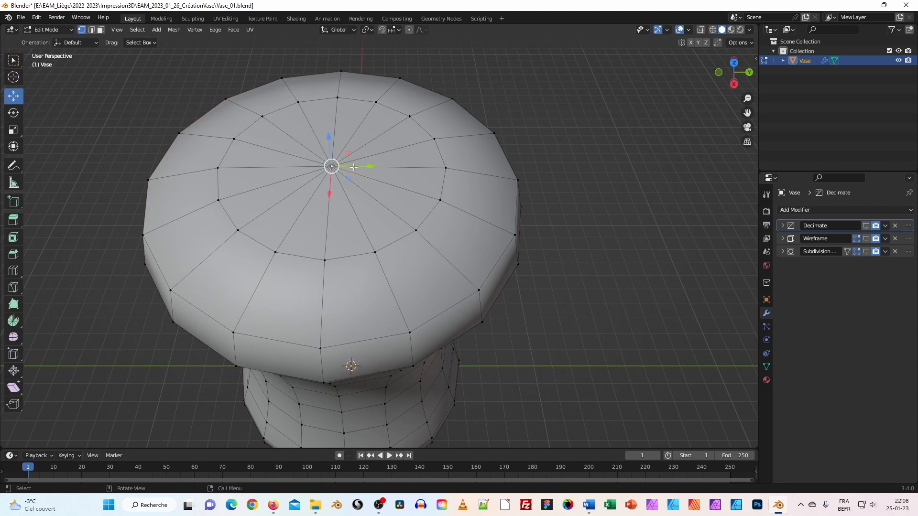
scroll(336, 164, up, 1)
mouse_move(335, 163)
middle_down()
mouse_move(337, 130)
mouse_move(347, 171)
middle_up()
drag(324, 143, 323, 104)
middle_drag(323, 103, 313, 140)
scroll(314, 140, up, 4)
click(285, 87)
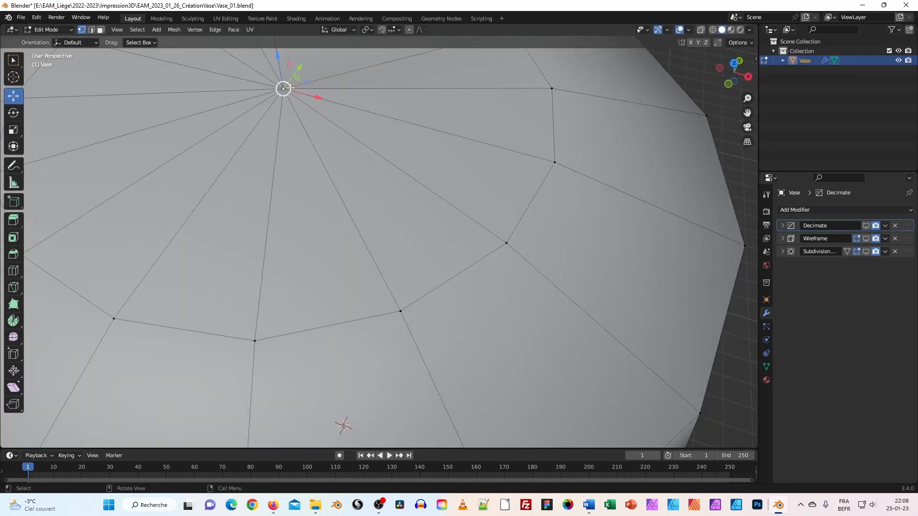
drag(277, 55, 271, 443)
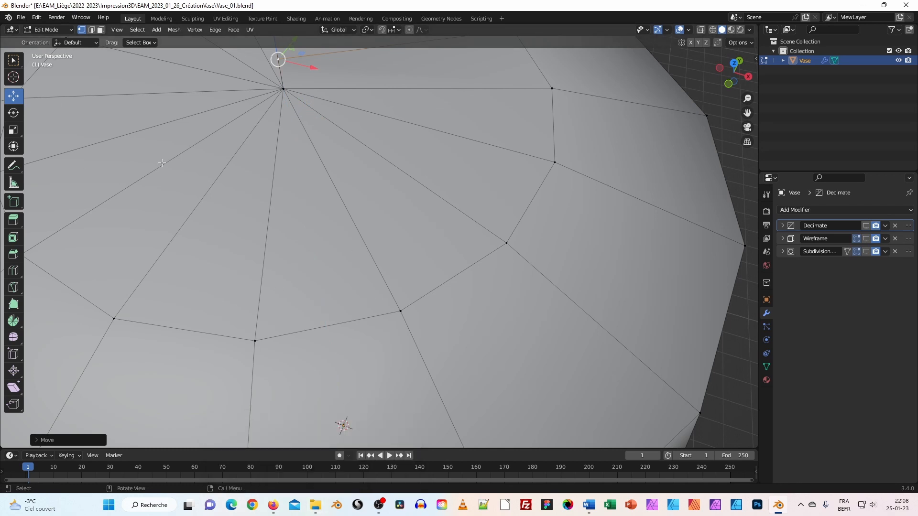
scroll(303, 175, down, 5)
middle_drag(367, 195, 336, 178)
key(ctrl+z)
key(ctrl+z)
key(ctrl+z)
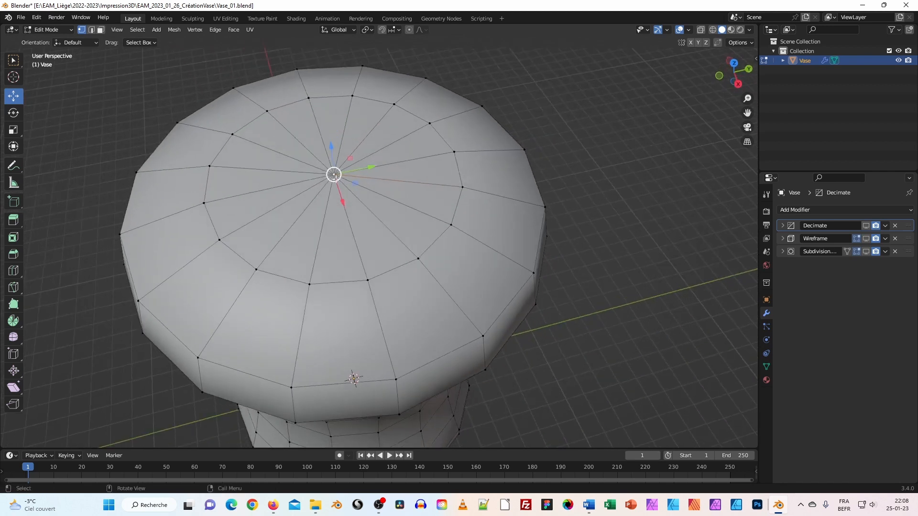
Turn on X-ray, select all the overlapping vertices at the centre of the vase's top and merge them at center
scroll(326, 155, up, 2)
shift+middle_drag(313, 145, 369, 199)
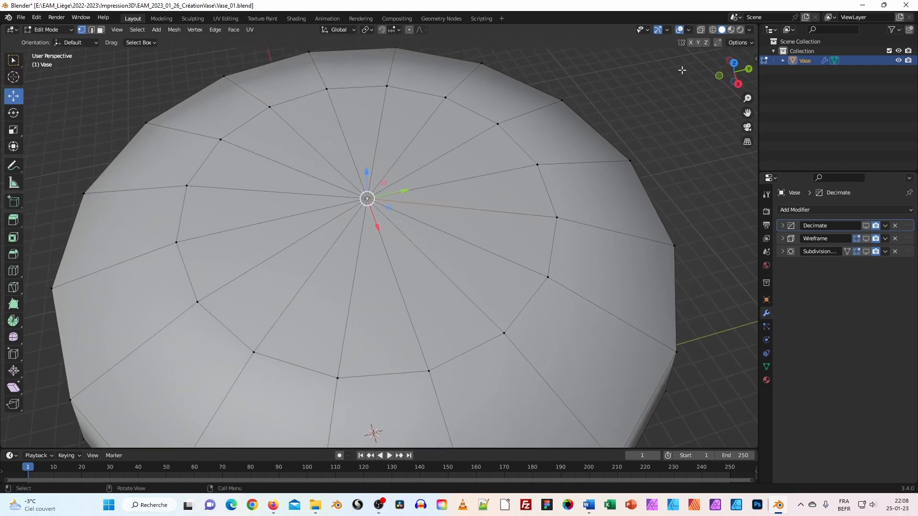
click(701, 30)
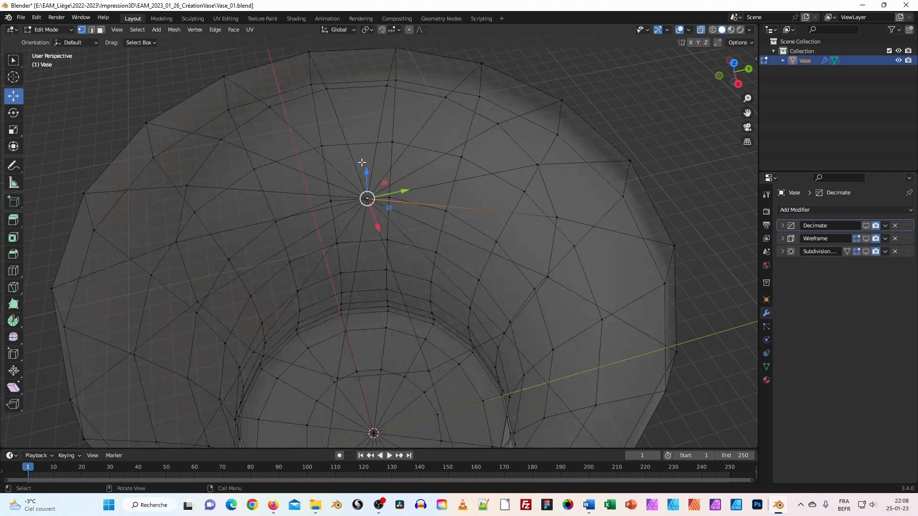
drag(341, 166, 374, 219)
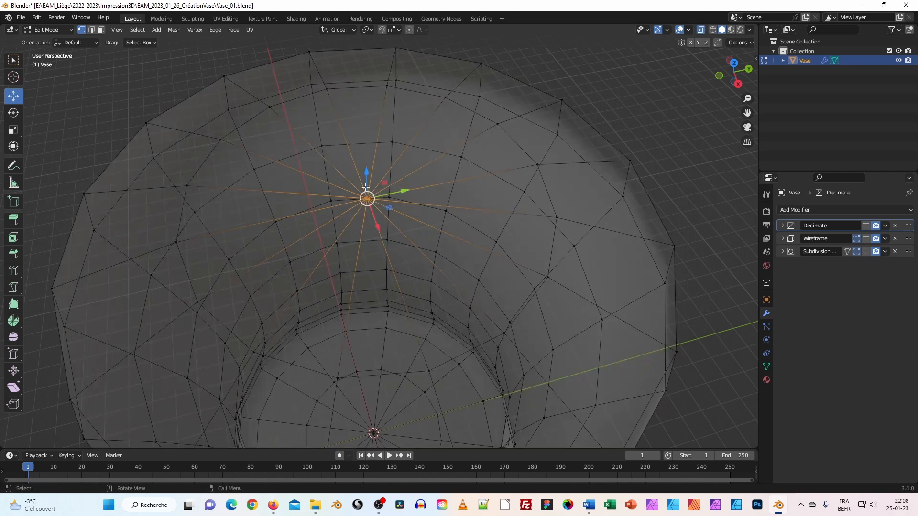
right_click(364, 200)
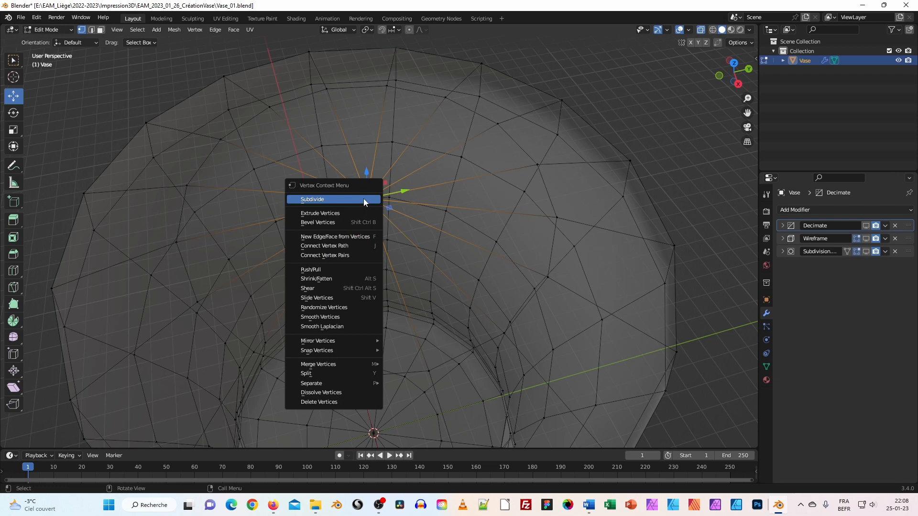
mouse_move(338, 364)
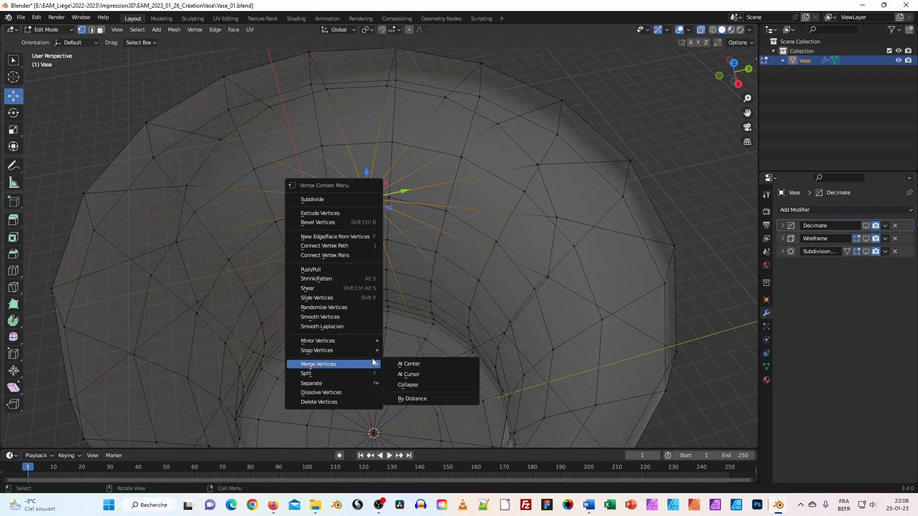
click(407, 364)
Select all the overlapping vertices at the centre of the vase's base and merge them at center
scroll(391, 297, down, 6)
middle_drag(391, 297, 376, 327)
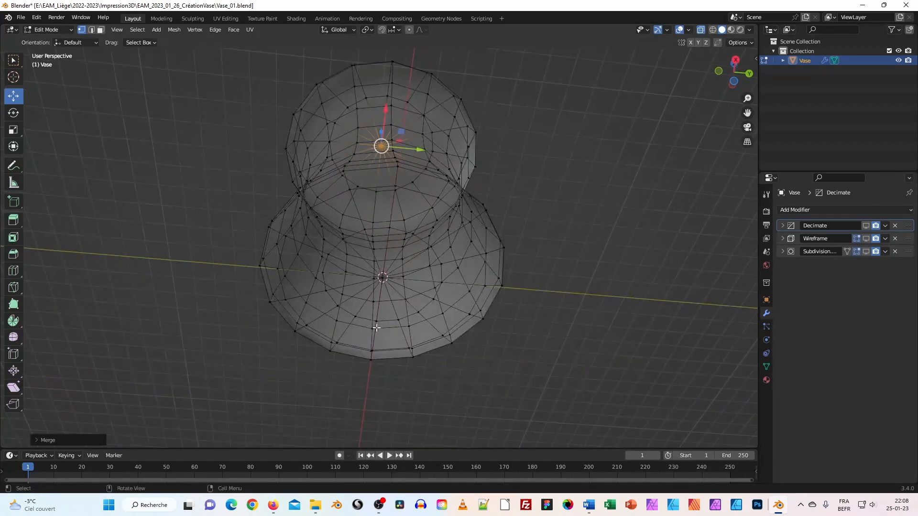
scroll(376, 328, up, 5)
drag(409, 340, 379, 365)
right_click(386, 358)
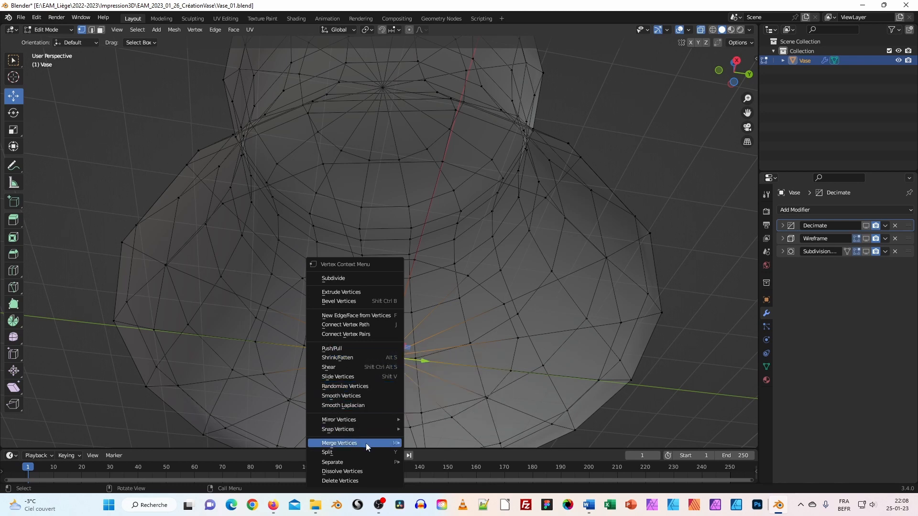
mouse_move(367, 443)
click(434, 410)
Return to Object Mode and turn off X-ray
middle_drag(435, 260, 423, 345)
scroll(422, 309, down, 5)
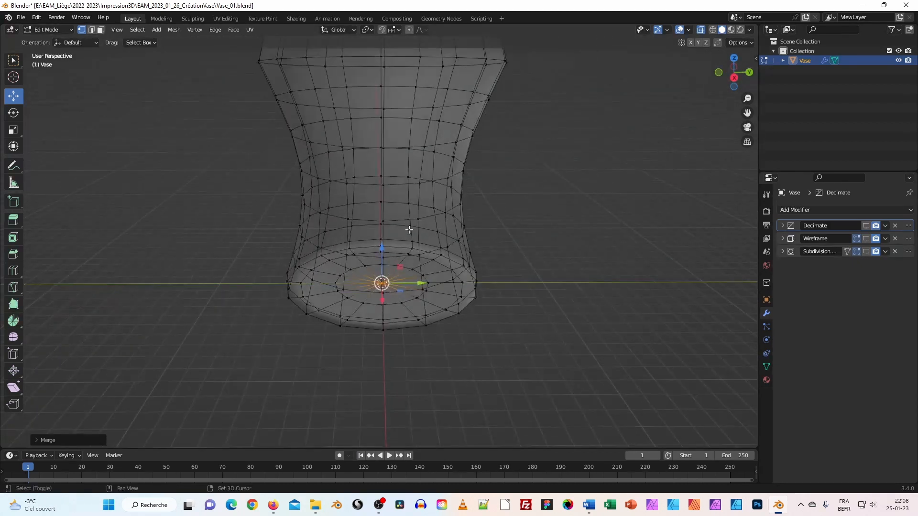
middle_drag(401, 224, 475, 279)
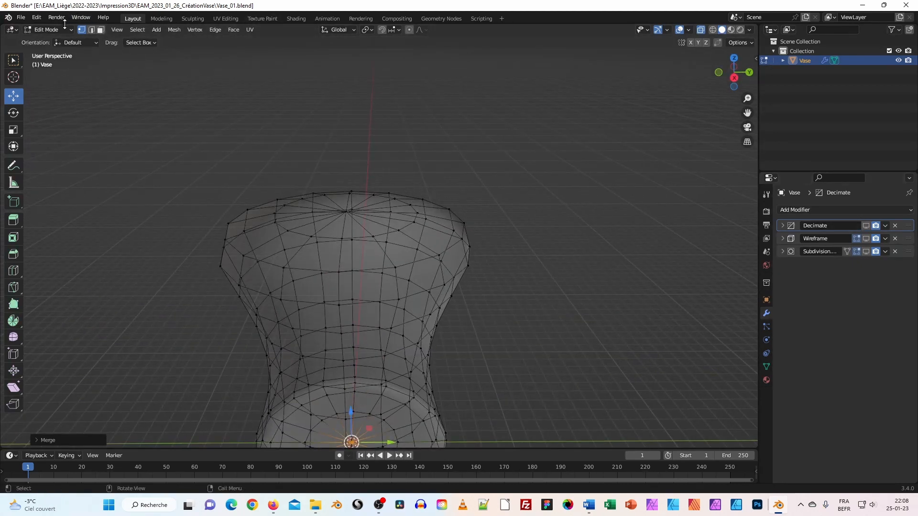
click(48, 30)
click(45, 40)
shift+middle_drag(443, 271, 477, 215)
click(701, 31)
middle_drag(406, 163, 421, 225)
Show the Decimate, Wireframe and Subdivision.001 modifiers in the viewport and examine the openwork on the vase's top
click(866, 225)
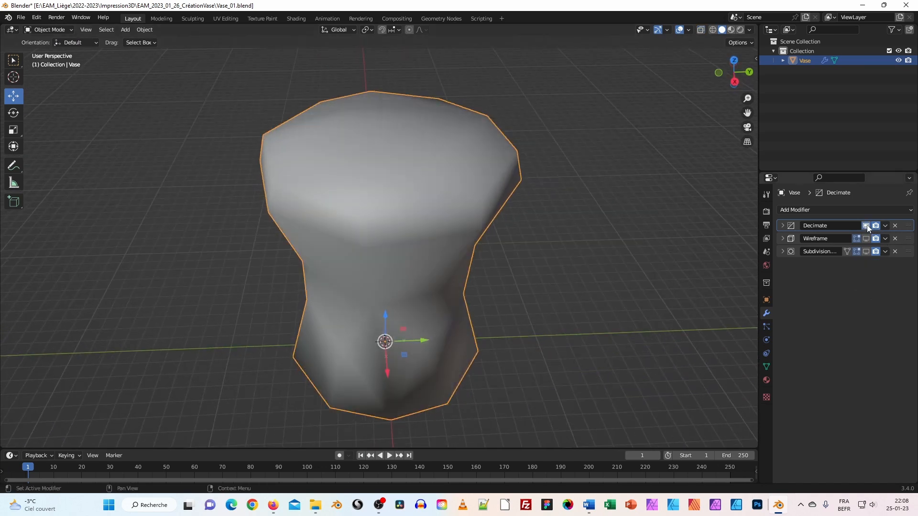
click(865, 238)
mouse_move(397, 140)
middle_down()
mouse_move(412, 182)
mouse_move(389, 187)
mouse_move(390, 100)
mouse_move(385, 129)
middle_up()
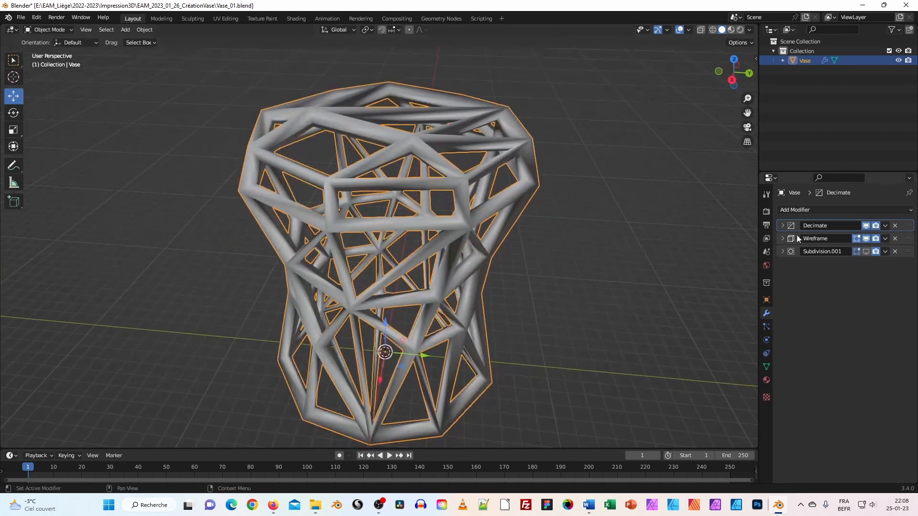
click(866, 239)
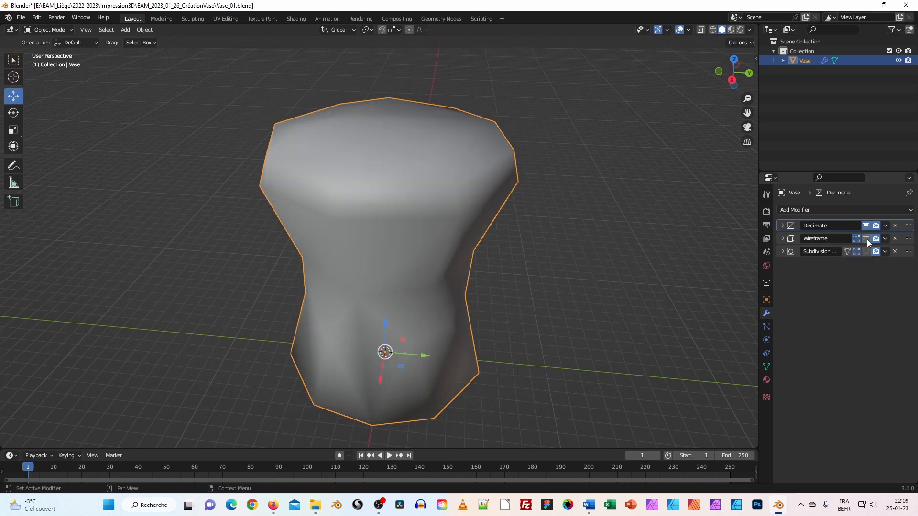
click(866, 239)
click(866, 251)
middle_drag(729, 237, 366, 250)
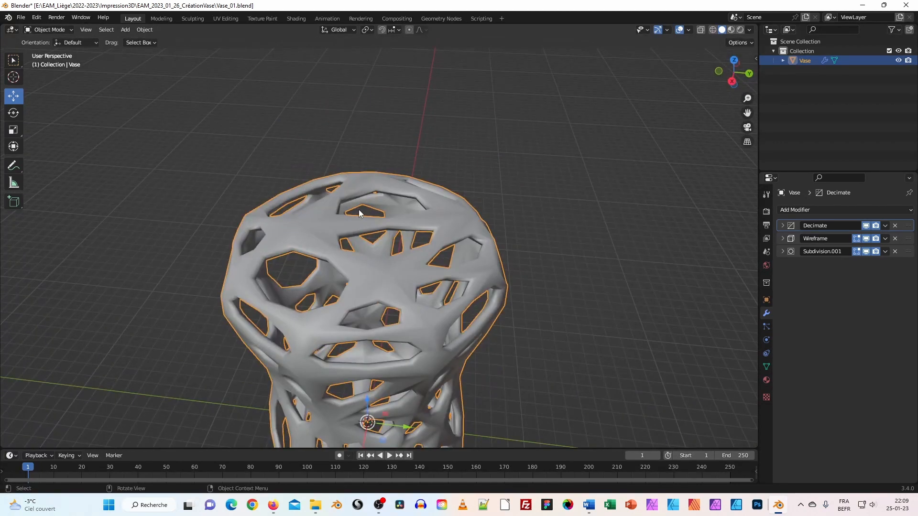
middle_drag(374, 215, 398, 216)
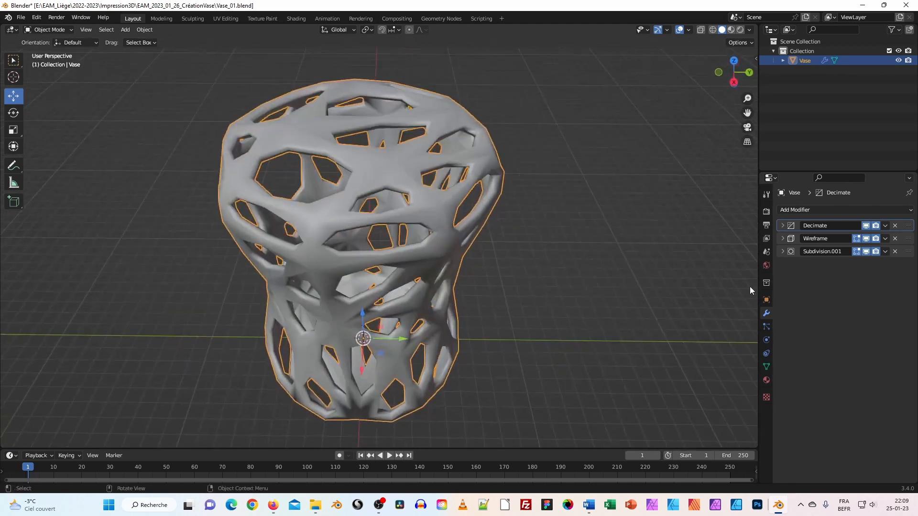
Hide the Subdivision.001, Wireframe and Decimate modifiers in the viewport and enter Edit Mode on the vase
click(866, 252)
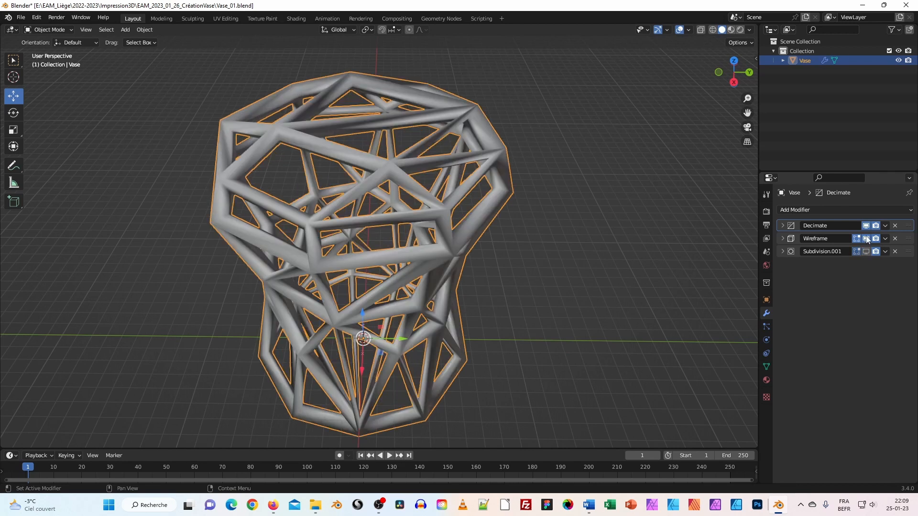
click(867, 238)
click(867, 228)
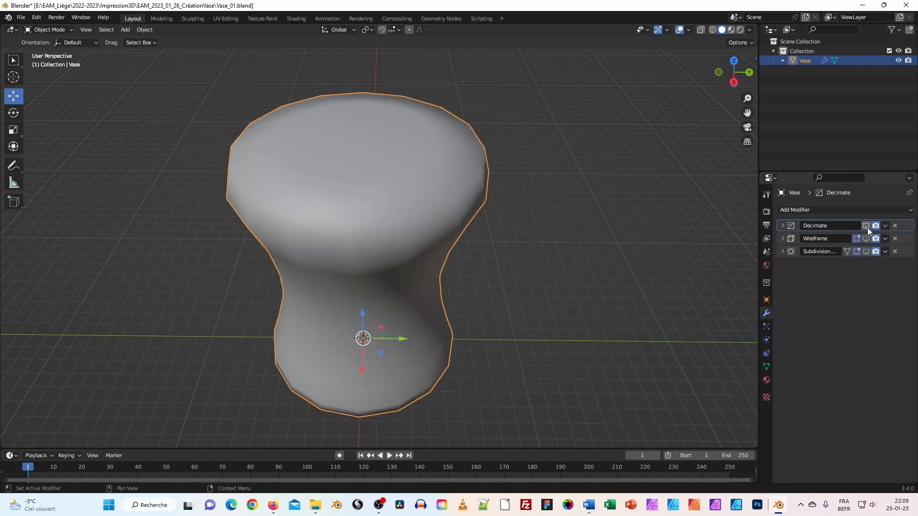
click(63, 32)
click(52, 43)
middle_drag(390, 157, 337, 158)
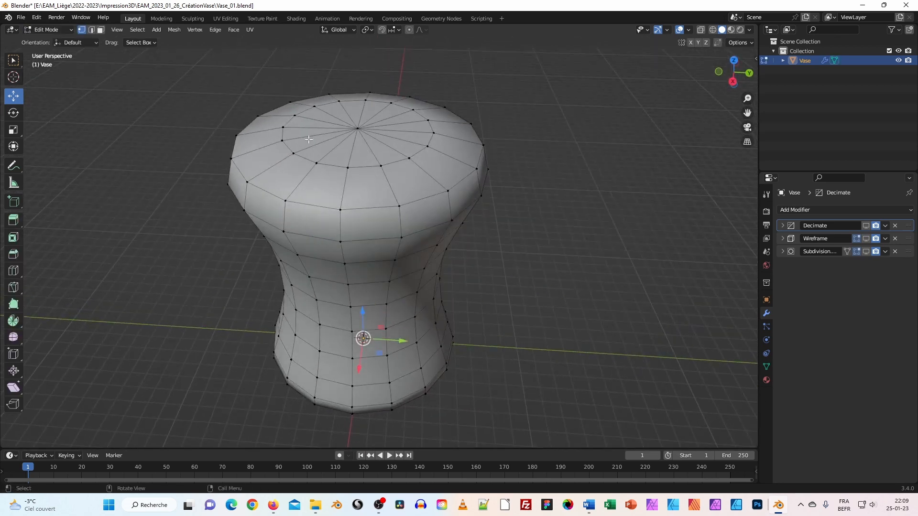
In edge select mode, select the inner edge loop on the vase's top and scale it outward close to the rim
click(92, 30)
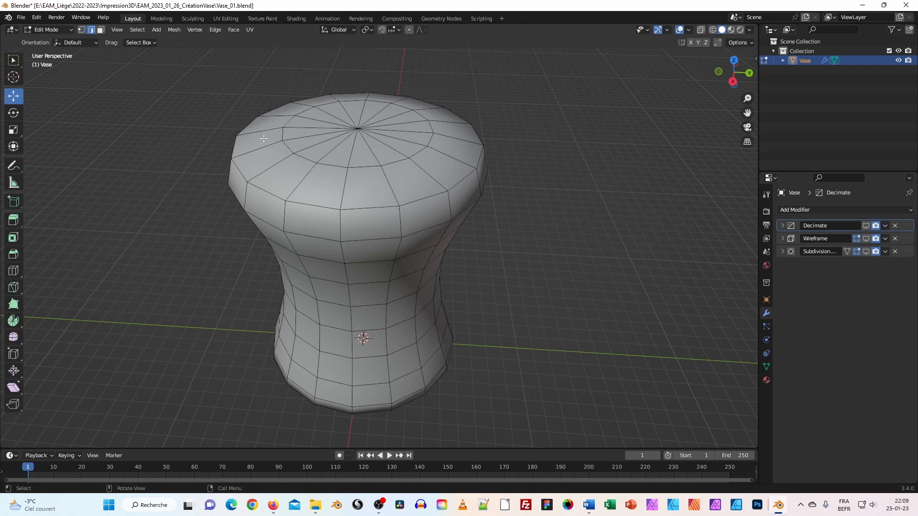
alt+click(338, 164)
middle_drag(354, 151, 357, 181)
click(13, 130)
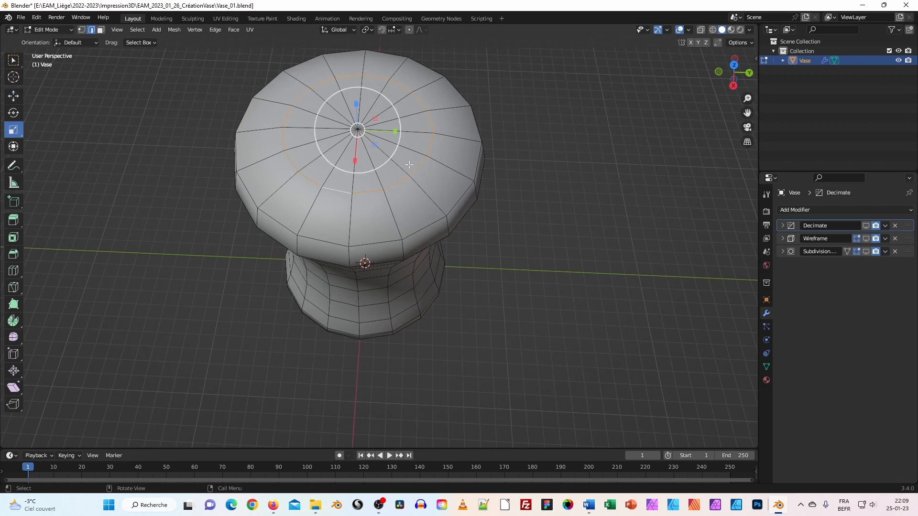
drag(399, 119, 429, 120)
middle_drag(429, 120, 429, 175)
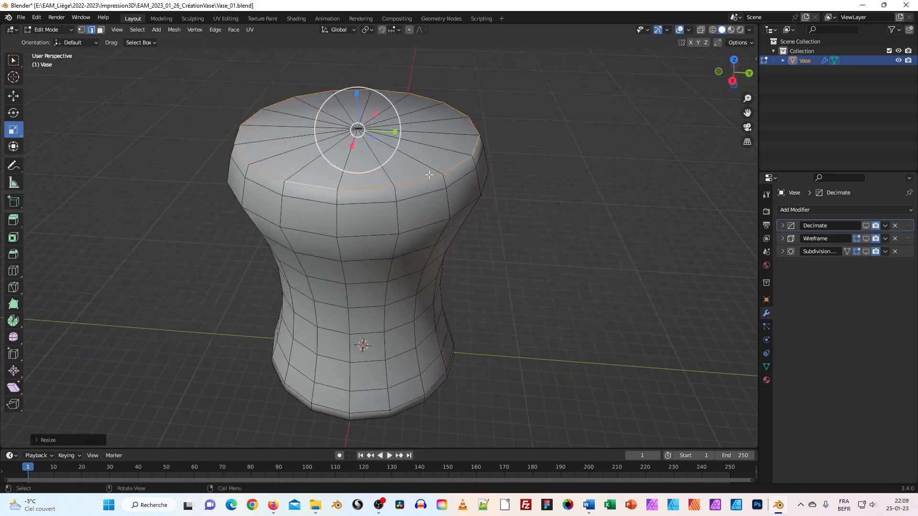
Return to Object Mode and show the Decimate, Wireframe and Subdivision.001 modifiers in the viewport
click(69, 30)
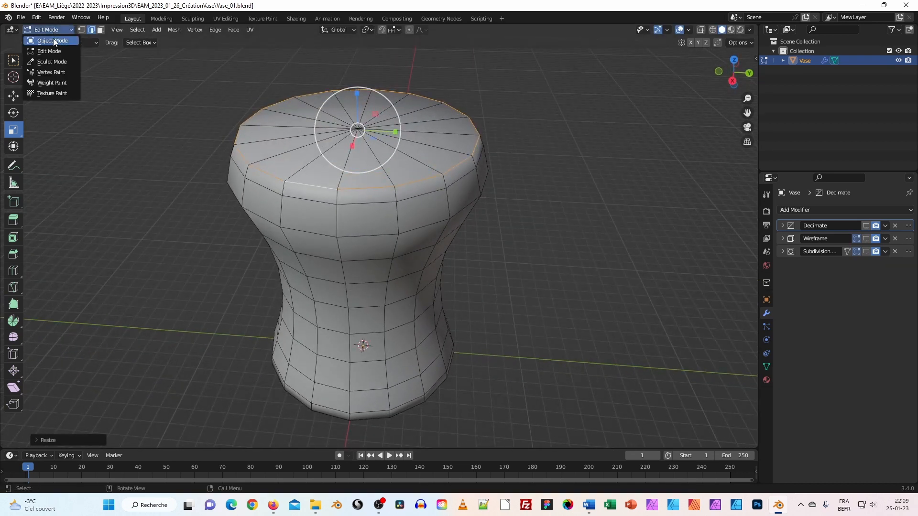
click(51, 42)
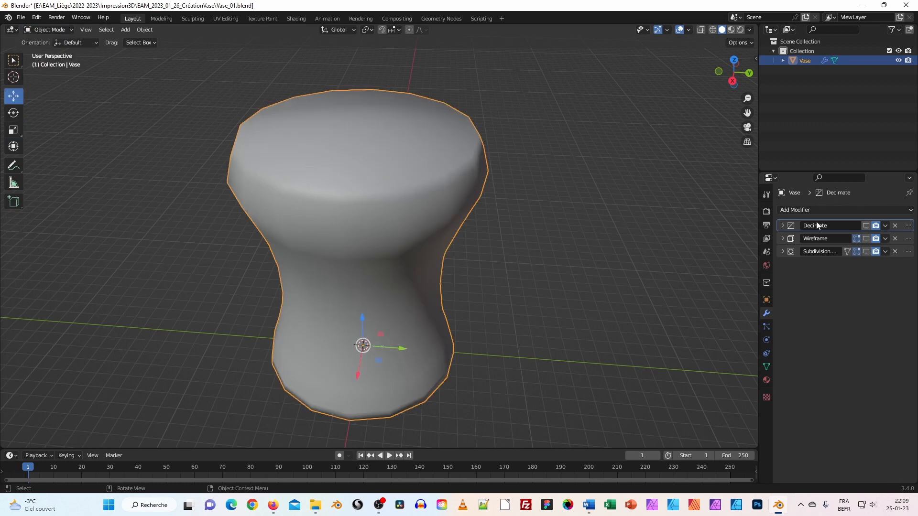
click(865, 226)
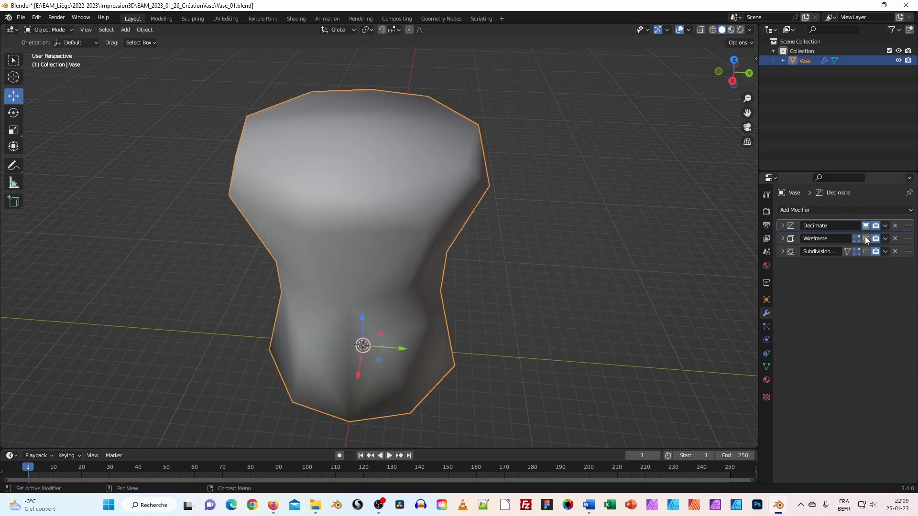
click(866, 238)
middle_drag(344, 192, 356, 106)
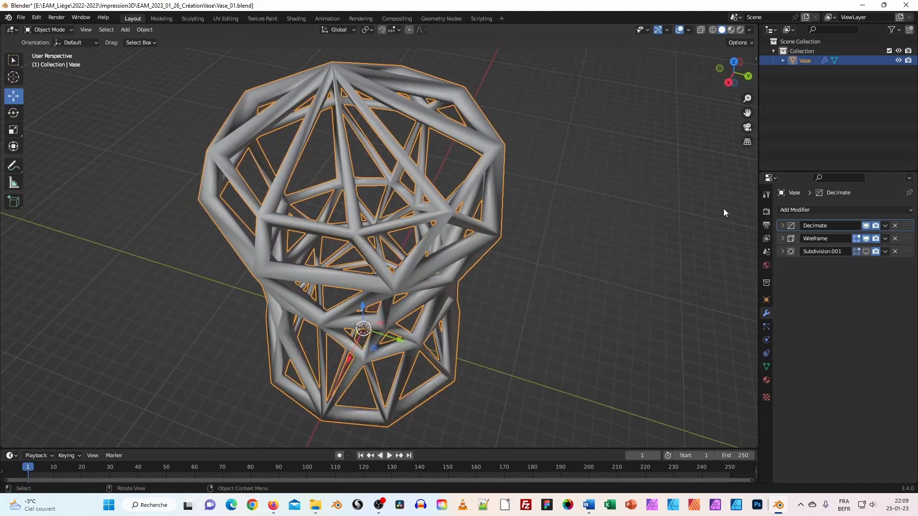
click(865, 250)
Examine the openwork structure on the vase's top from several angles and distances
middle_drag(259, 182, 353, 177)
scroll(297, 227, up, 4)
scroll(271, 223, down, 3)
scroll(268, 222, down, 2)
shift+middle_drag(289, 157, 325, 246)
scroll(286, 242, up, 4)
scroll(275, 246, down, 4)
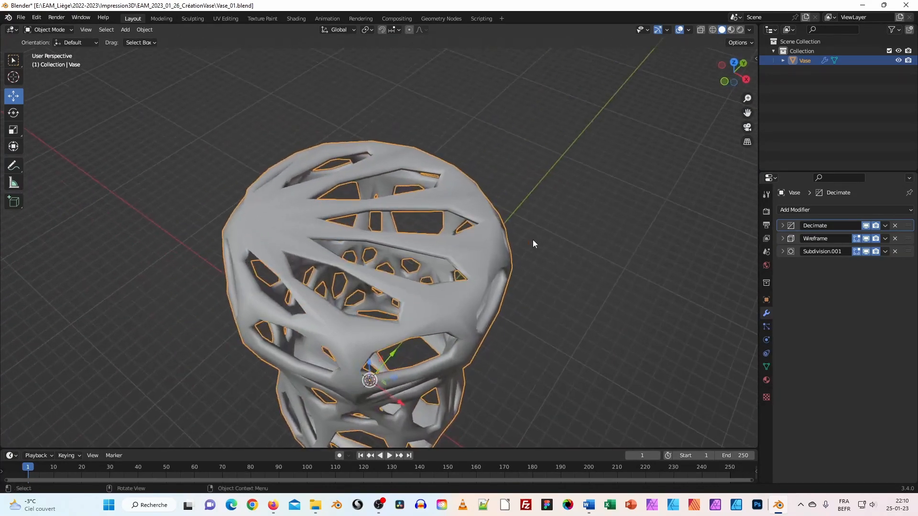
Hide the Decimate, Wireframe and Subdivision.001 modifiers in the viewport and enter Edit Mode on the vase
click(867, 226)
click(867, 226)
middle_drag(506, 269, 491, 256)
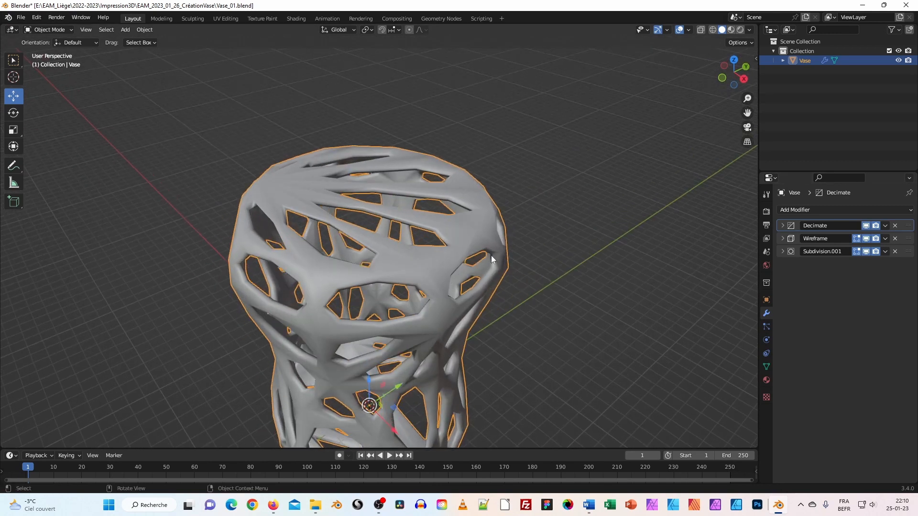
scroll(492, 255, down, 2)
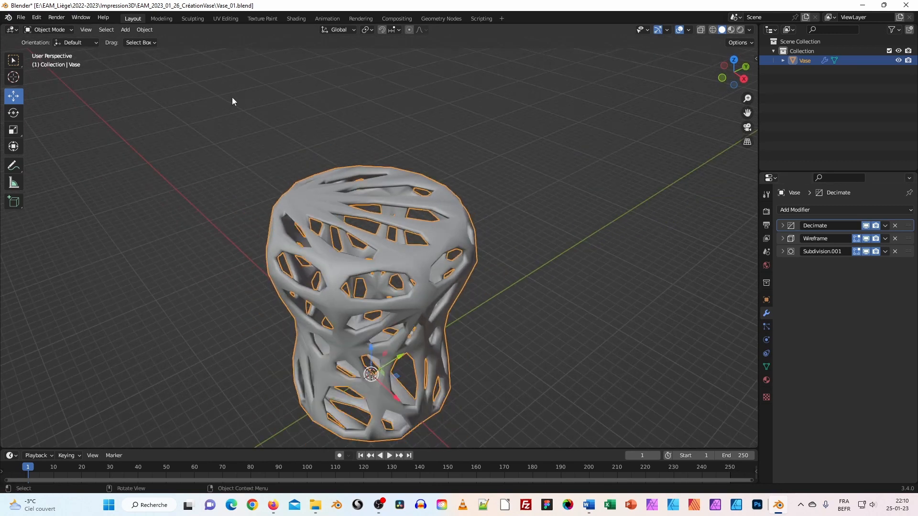
click(866, 226)
click(867, 238)
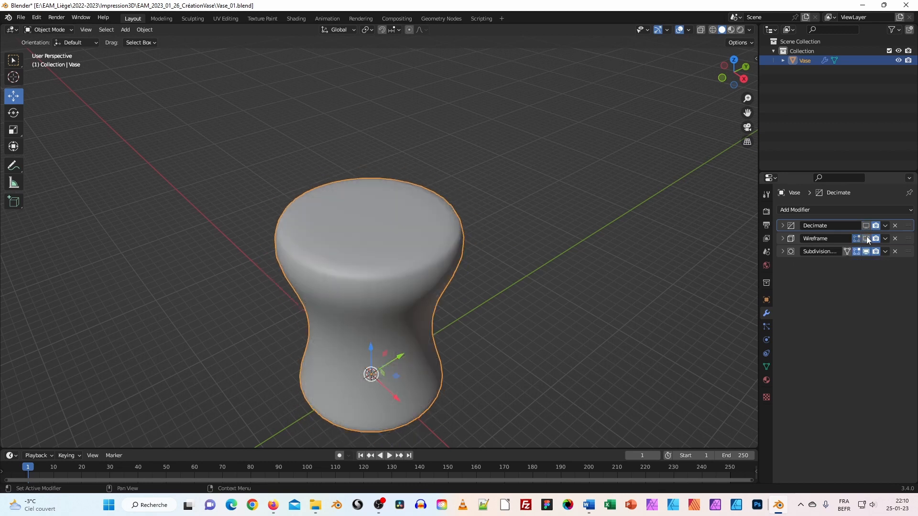
click(867, 252)
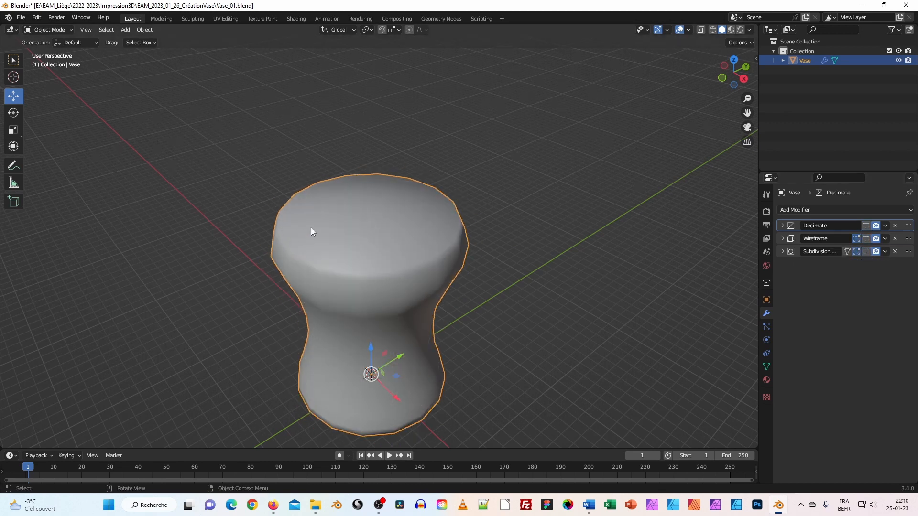
scroll(325, 246, up, 3)
click(52, 30)
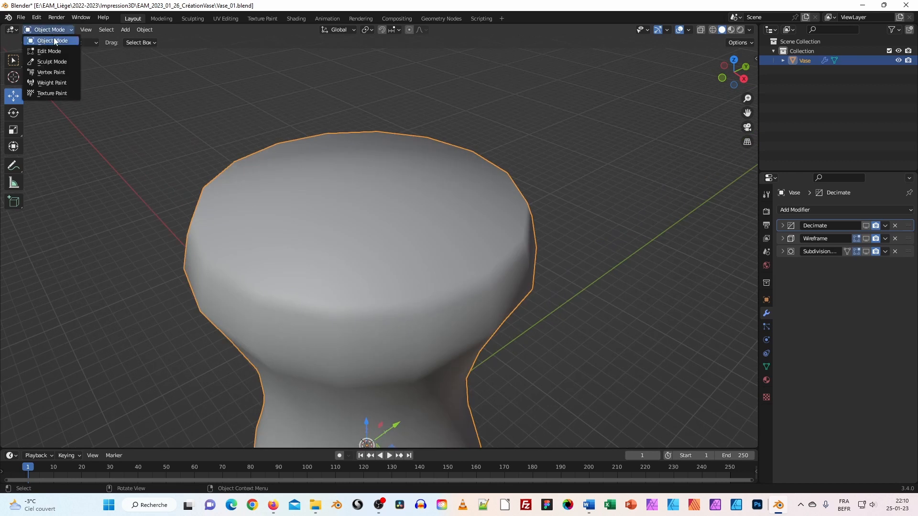
click(53, 48)
In vertex select mode, select the centre vertex of the vase's top and delete it to open the vase
middle_drag(359, 182, 325, 187)
click(81, 30)
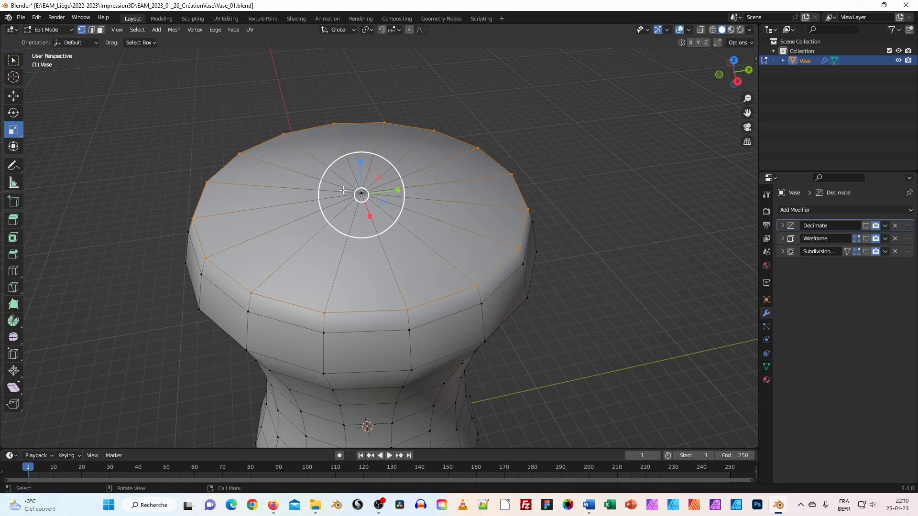
click(361, 191)
click(361, 193)
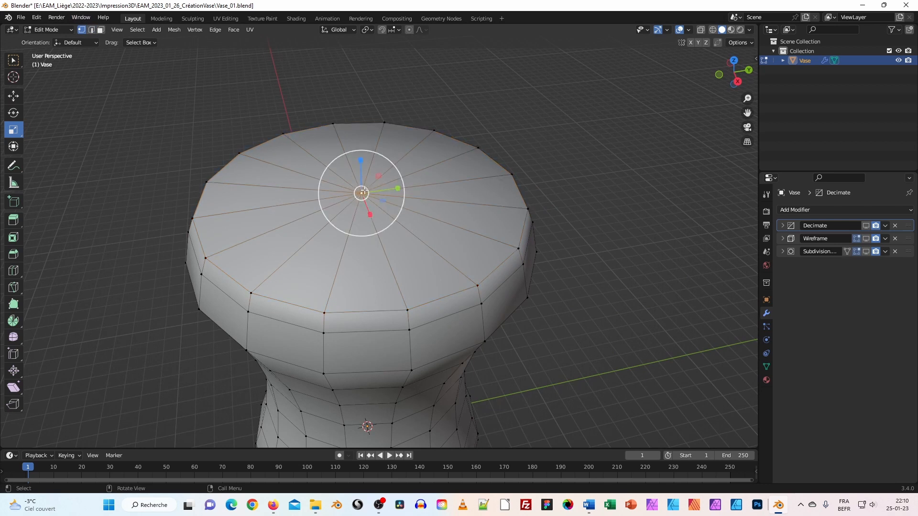
right_click(366, 193)
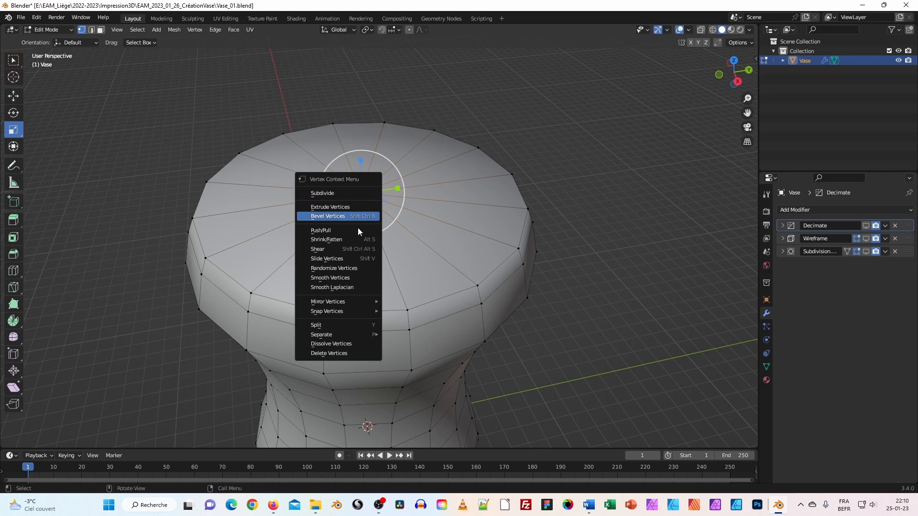
click(338, 353)
middle_drag(379, 193, 359, 195)
scroll(364, 186, down, 4)
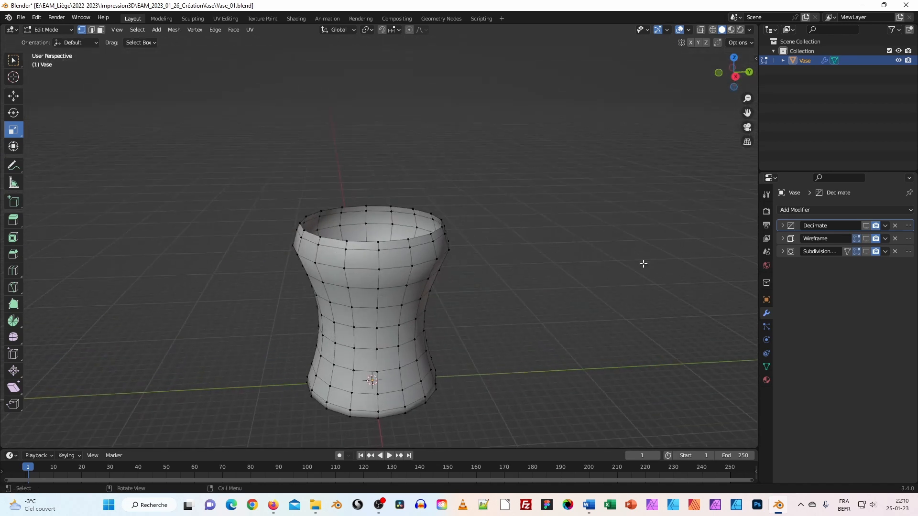
Return to Object Mode and show the Decimate, Wireframe and Subdivision.001 modifiers on the open vase
click(65, 30)
click(64, 42)
middle_drag(349, 289, 359, 353)
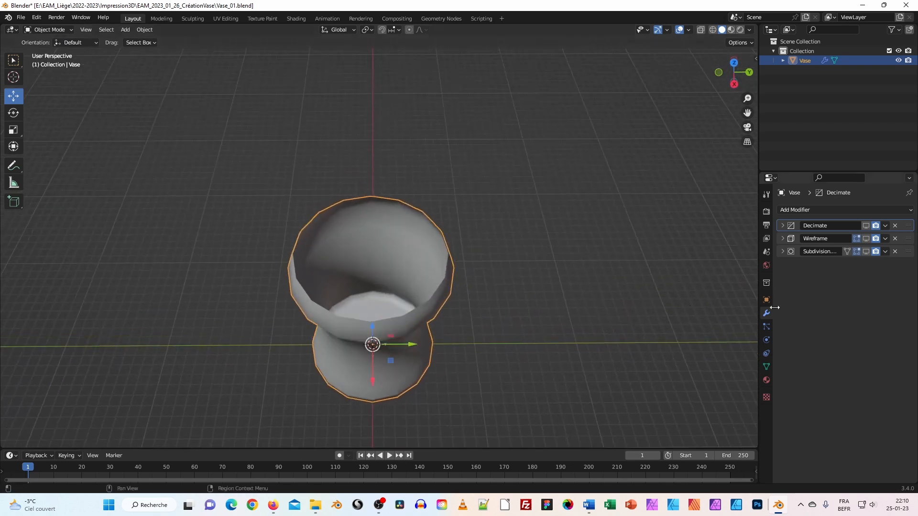
click(867, 226)
click(866, 238)
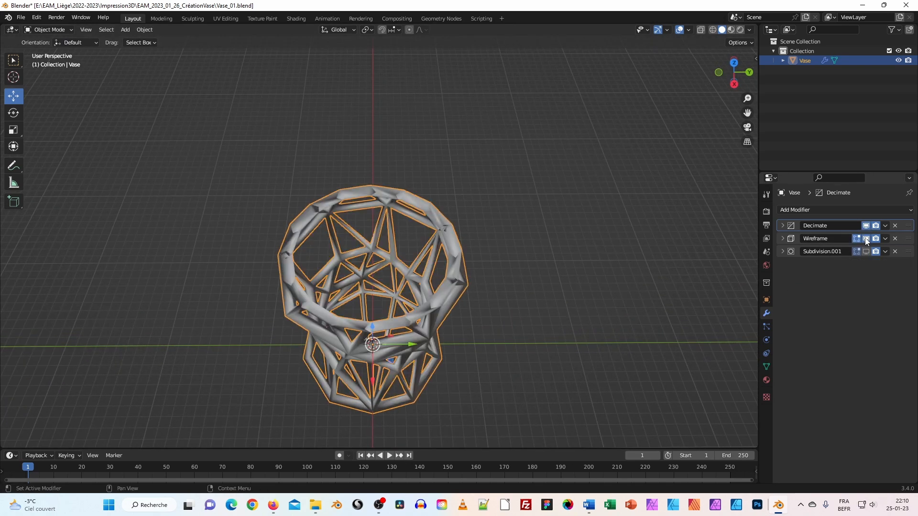
middle_drag(349, 321, 379, 263)
scroll(377, 263, up, 4)
middle_drag(349, 222, 476, 232)
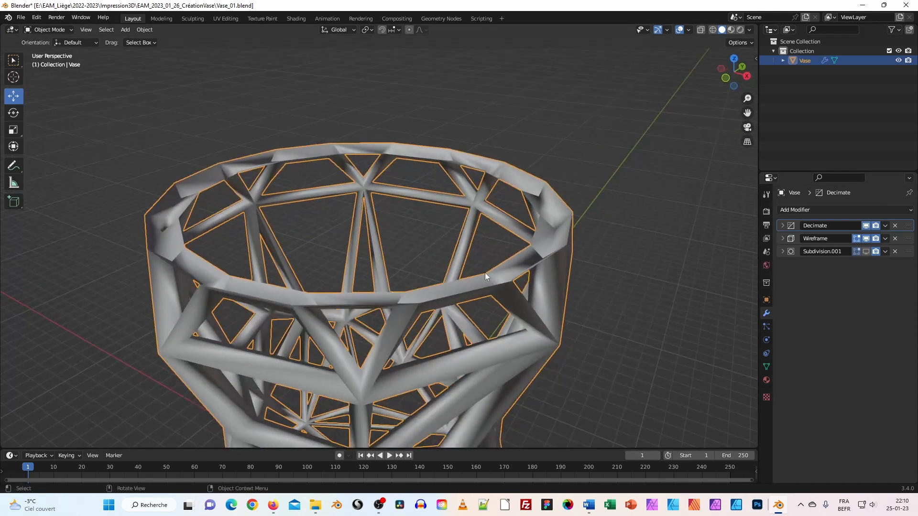
click(866, 252)
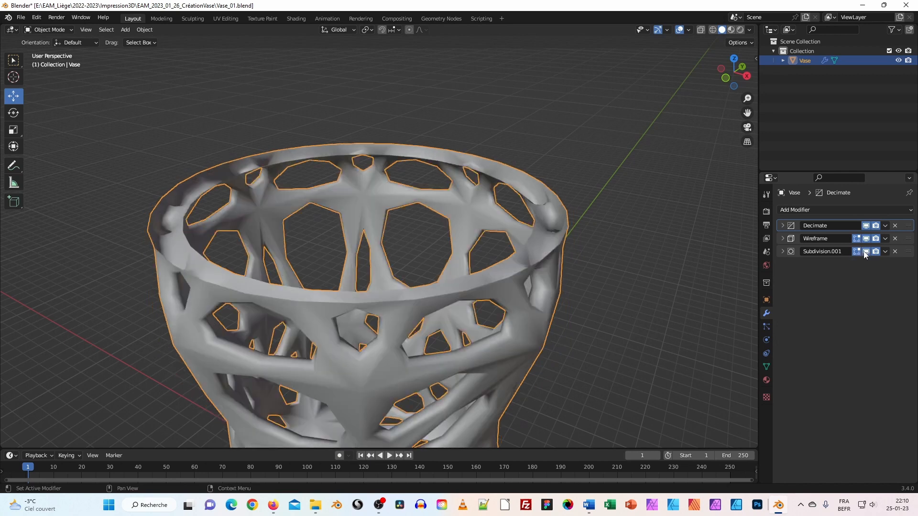
Apply the Decimate, Wireframe and Subdivision.001 modifiers to the vase, in that order
middle_drag(541, 263, 381, 273)
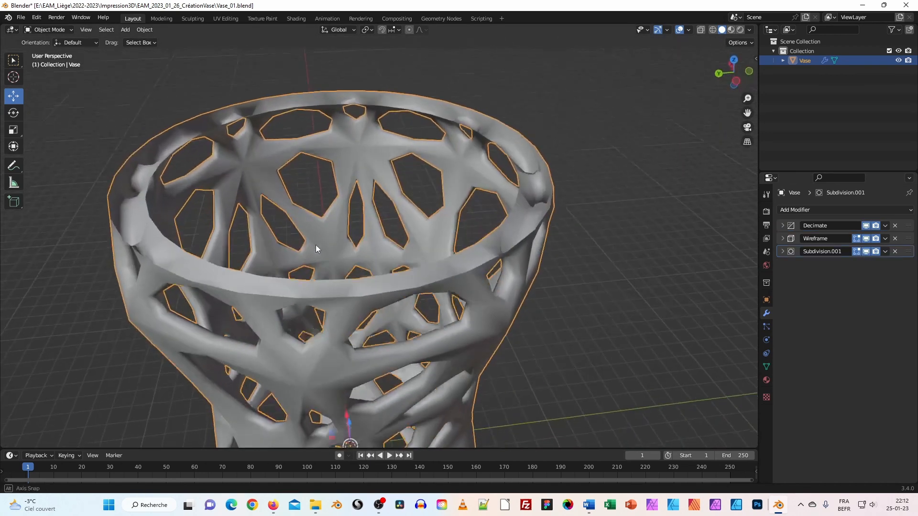
scroll(315, 249, up, 5)
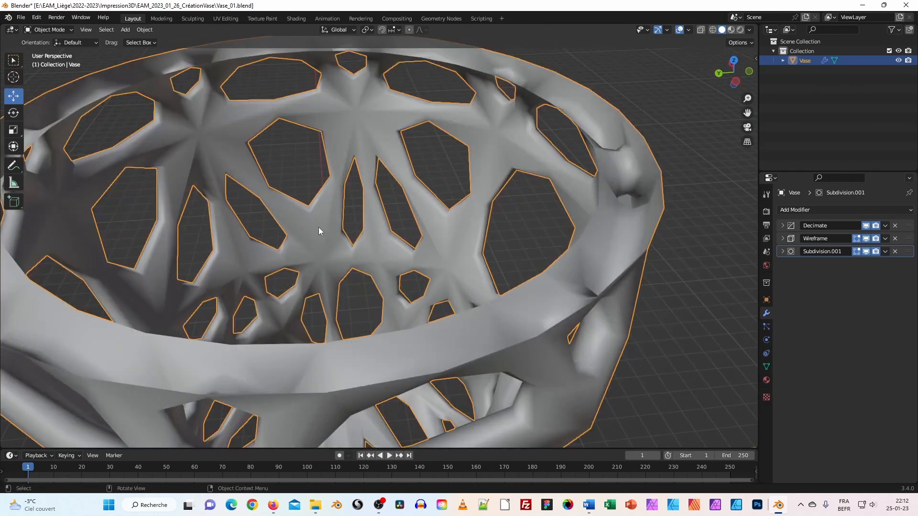
scroll(319, 227, down, 6)
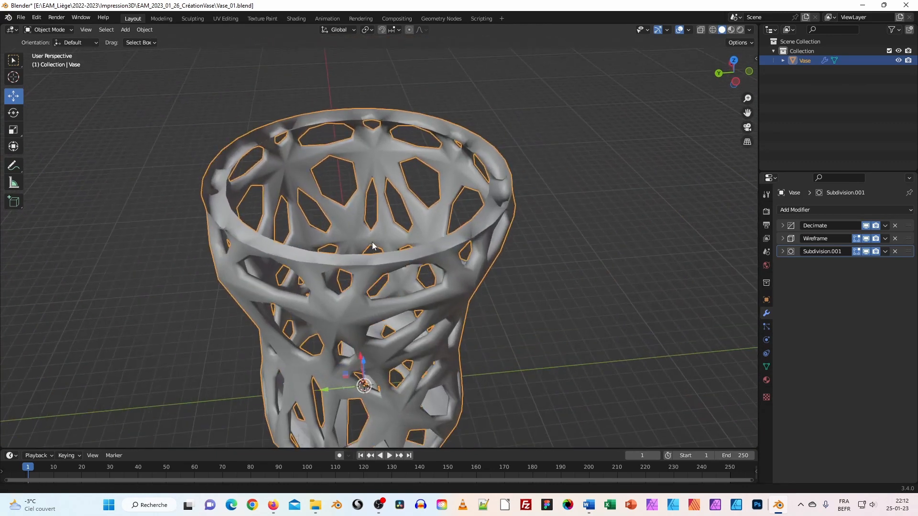
scroll(335, 228, up, 3)
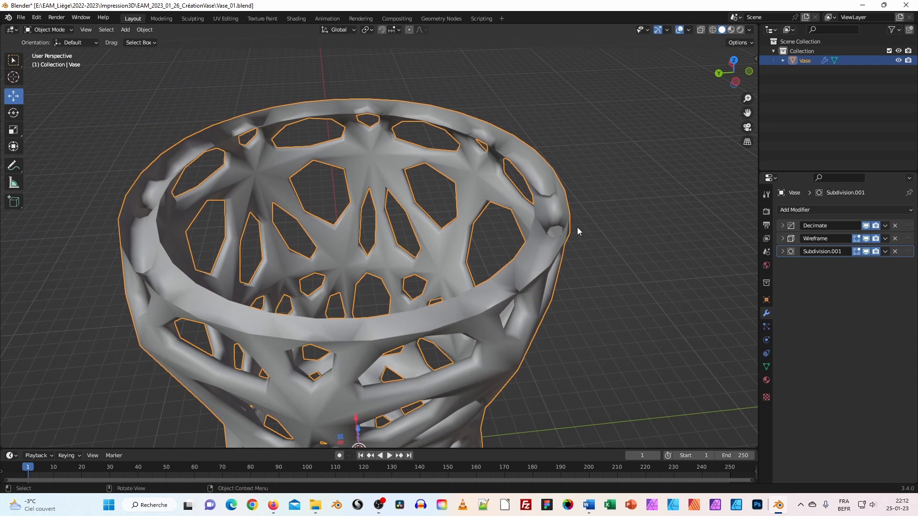
click(885, 226)
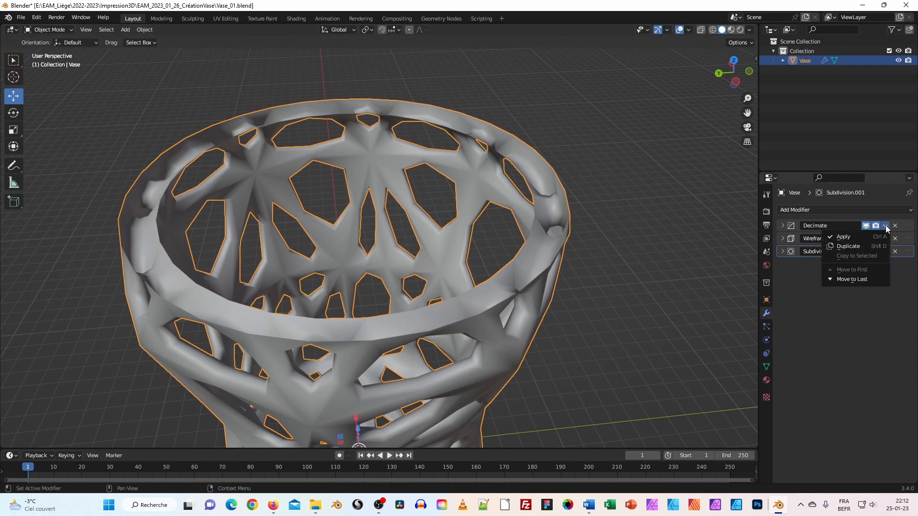
click(850, 237)
click(885, 227)
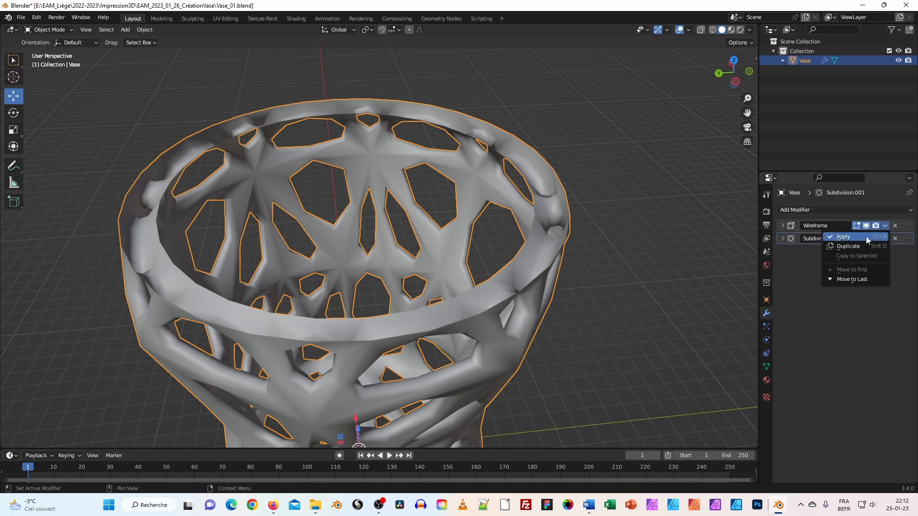
click(866, 236)
click(885, 225)
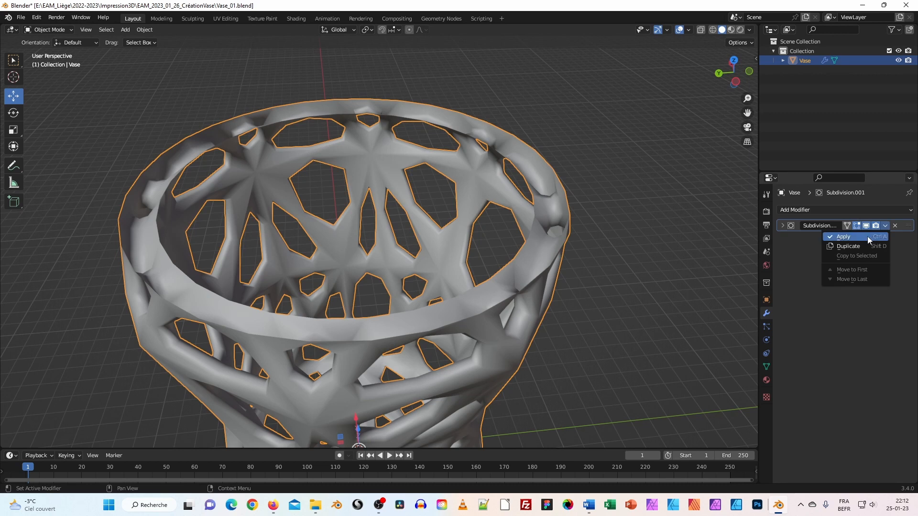
click(868, 236)
middle_drag(545, 198, 576, 196)
scroll(560, 195, up, 4)
scroll(562, 196, down, 2)
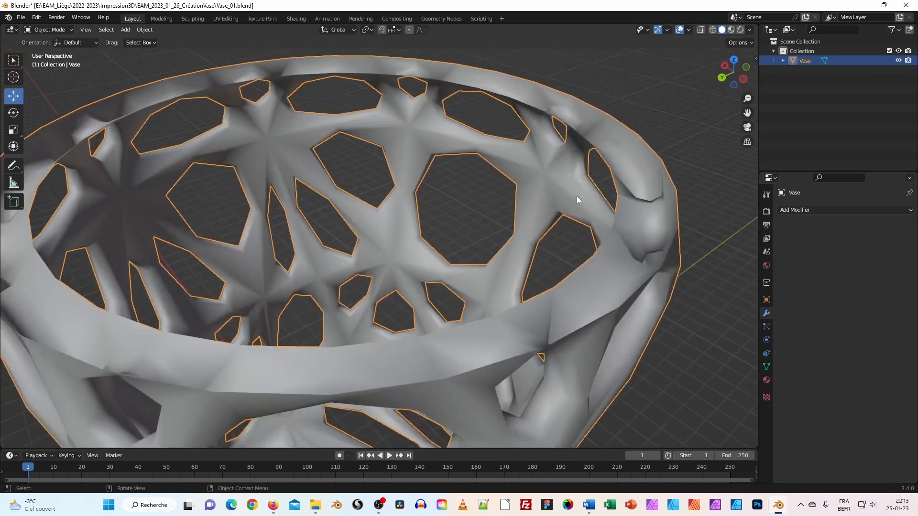
click(805, 212)
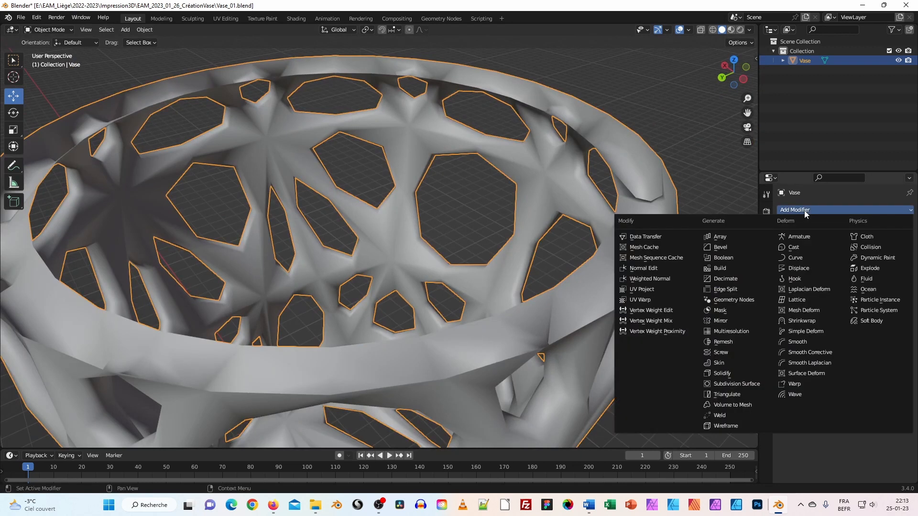
click(804, 210)
Enter Edit Mode on the openwork vase and switch to edge select mode
click(50, 31)
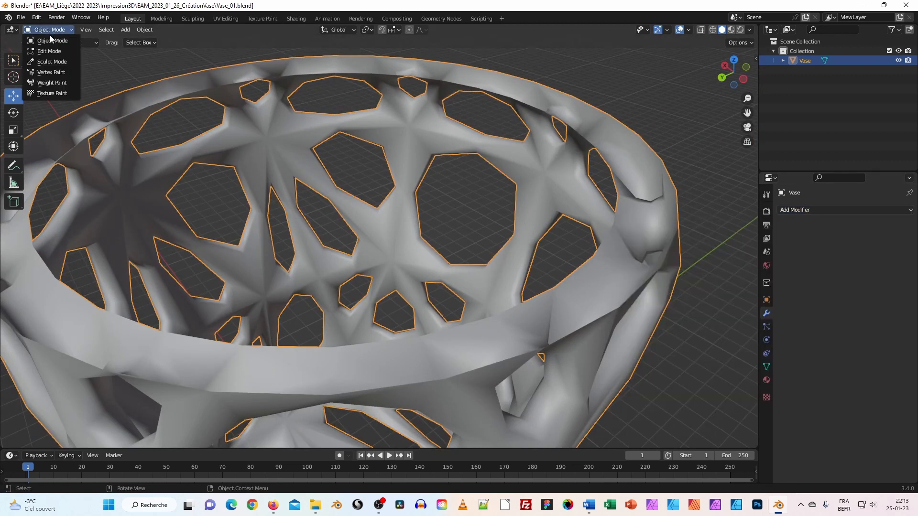
click(48, 51)
middle_drag(479, 163, 561, 166)
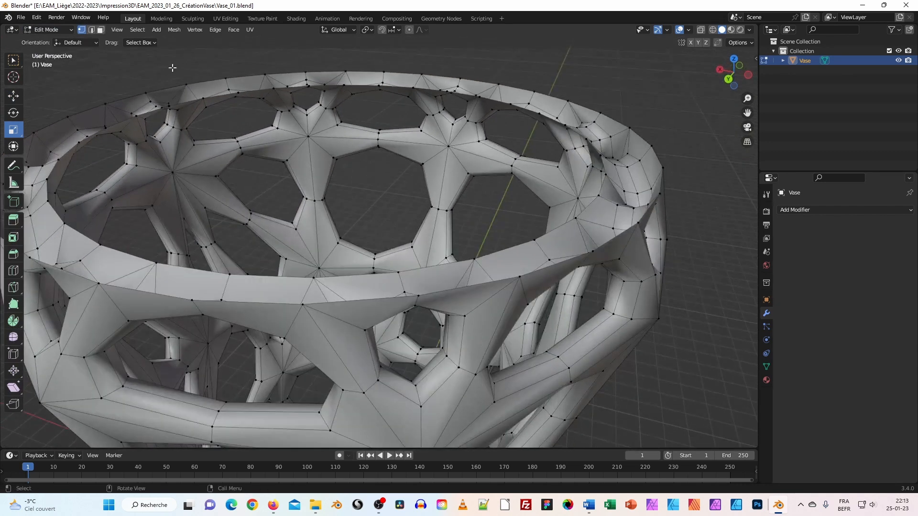
click(92, 30)
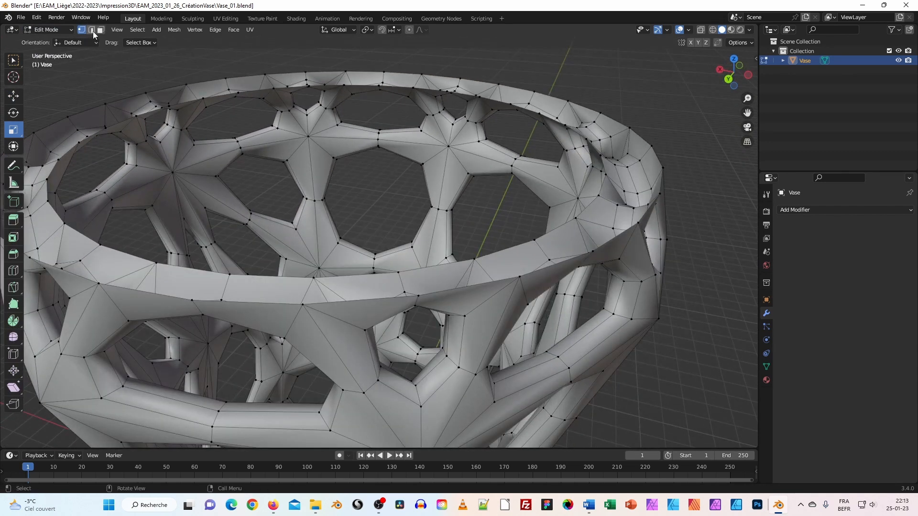
Try to select the outer and inner edge loops of the vase's rim together
click(547, 96)
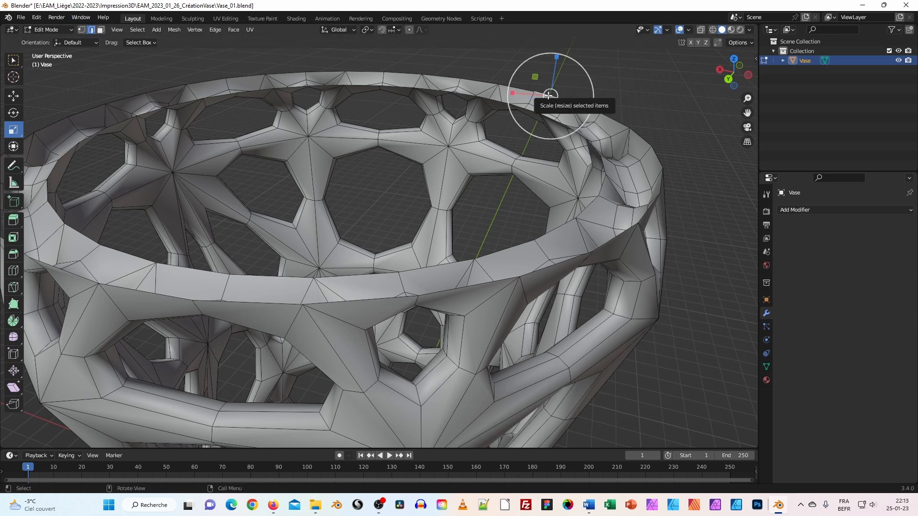
alt+click(548, 96)
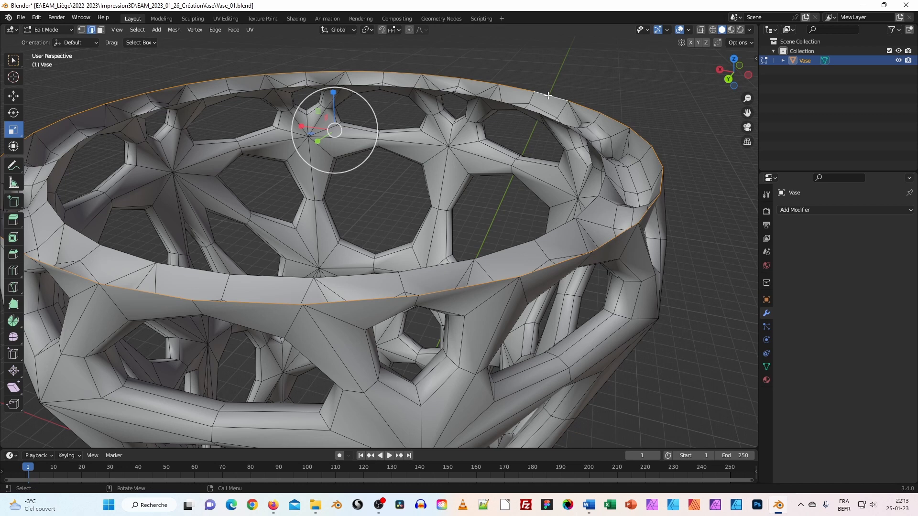
alt+click(496, 99)
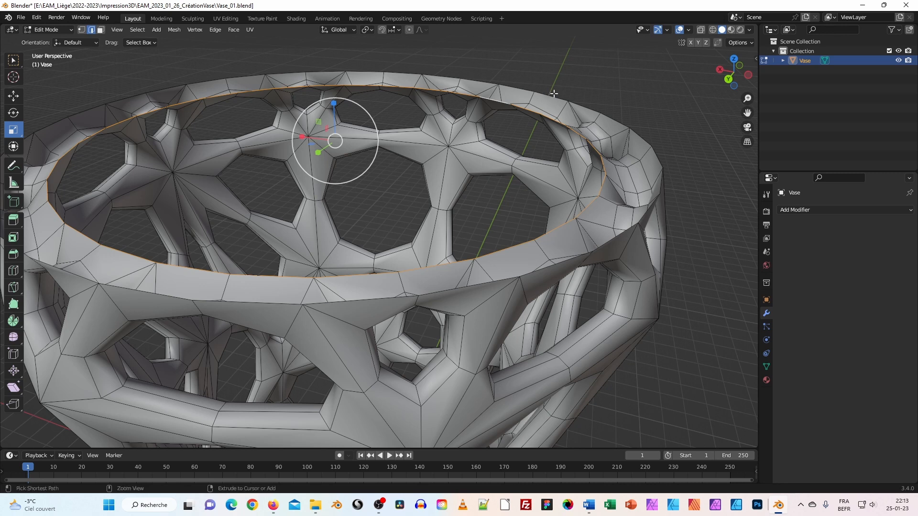
ctrl+alt+click(553, 96)
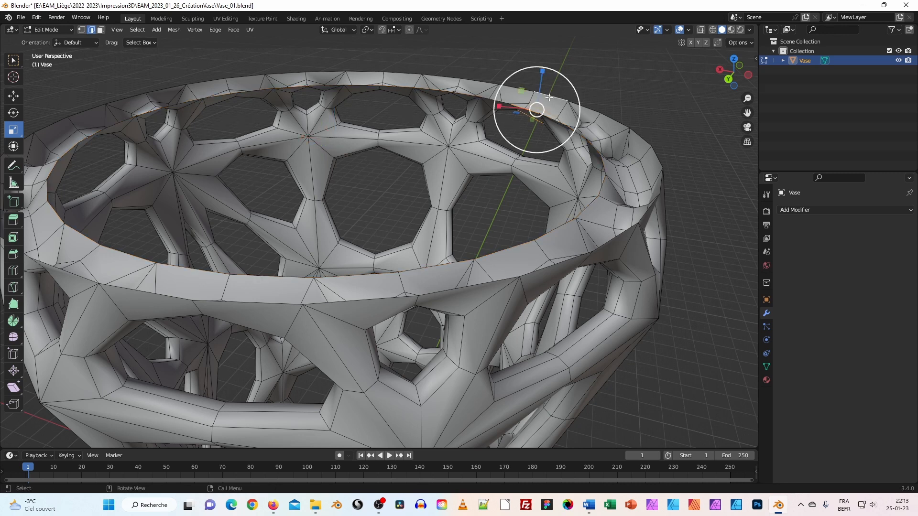
ctrl+alt+click(494, 100)
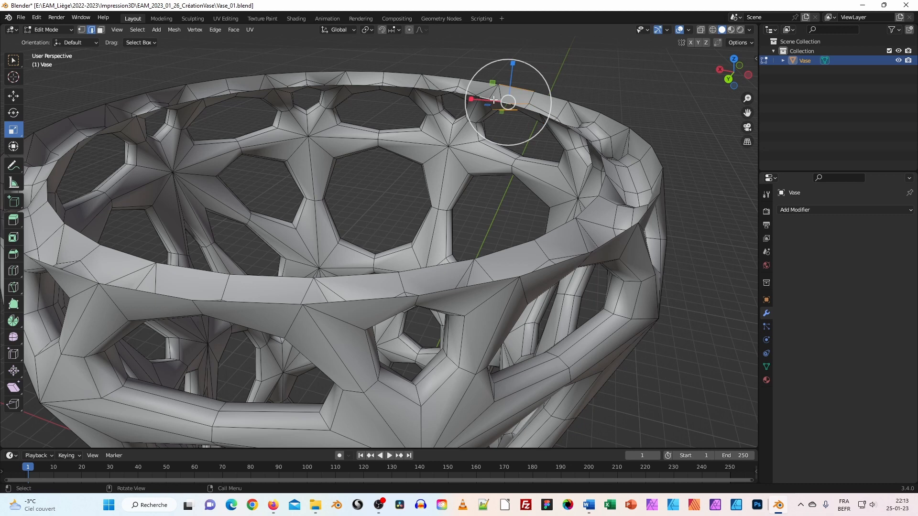
ctrl+alt+click(545, 110)
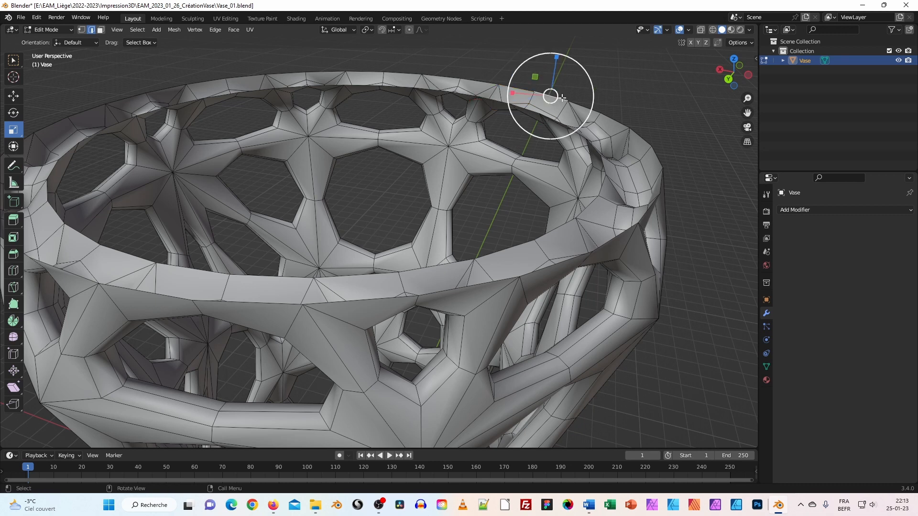
click(530, 110)
ctrl+alt+click(530, 109)
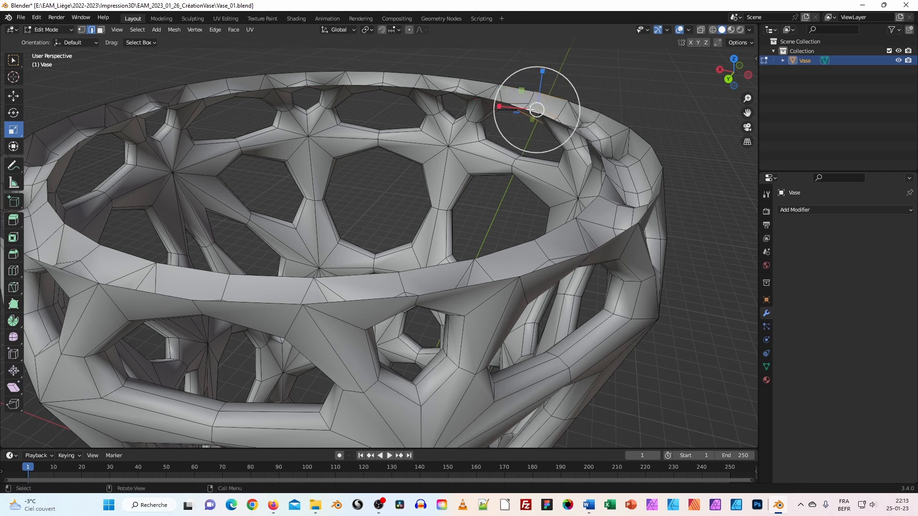
Select the inner and outer edge loops of the vase's top rim together
alt+click(531, 110)
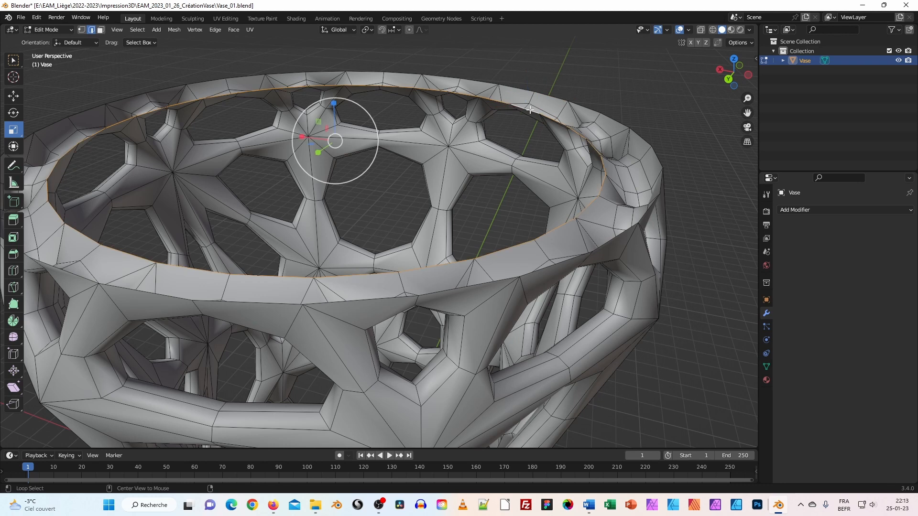
alt+shift+click(550, 96)
middle_drag(561, 102, 453, 125)
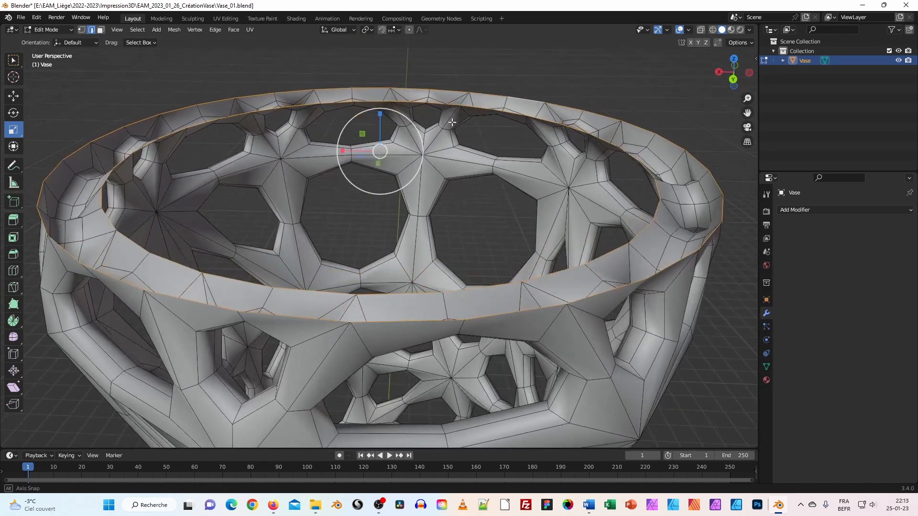
Try to bridge the rim's two selected edge loops, and undo the bridge
right_click(483, 109)
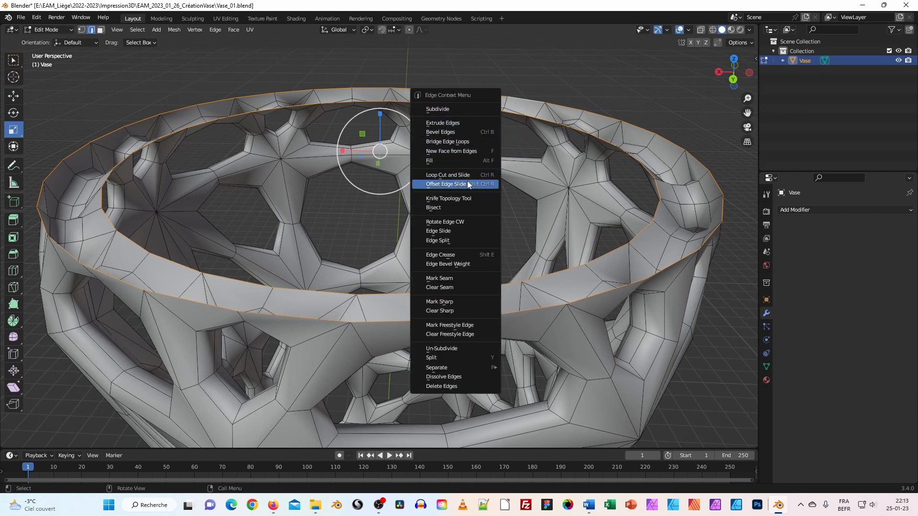
click(441, 142)
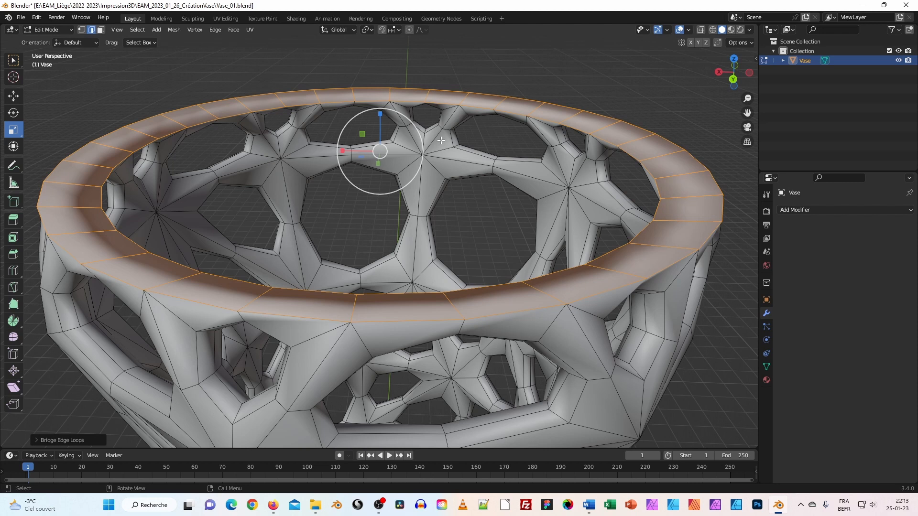
key(ctrl+z)
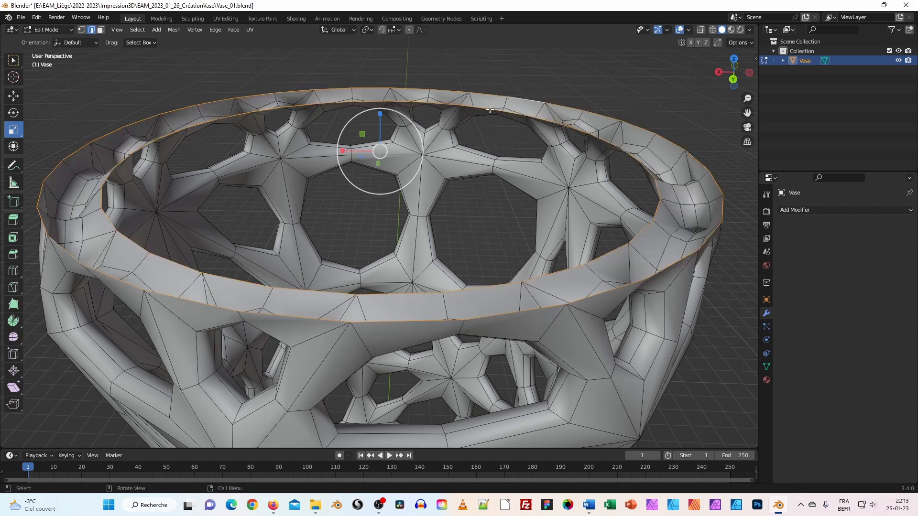
Bridge the selected inner and outer edge loops to close the vase's rim with a flat ring of faces
right_click(489, 111)
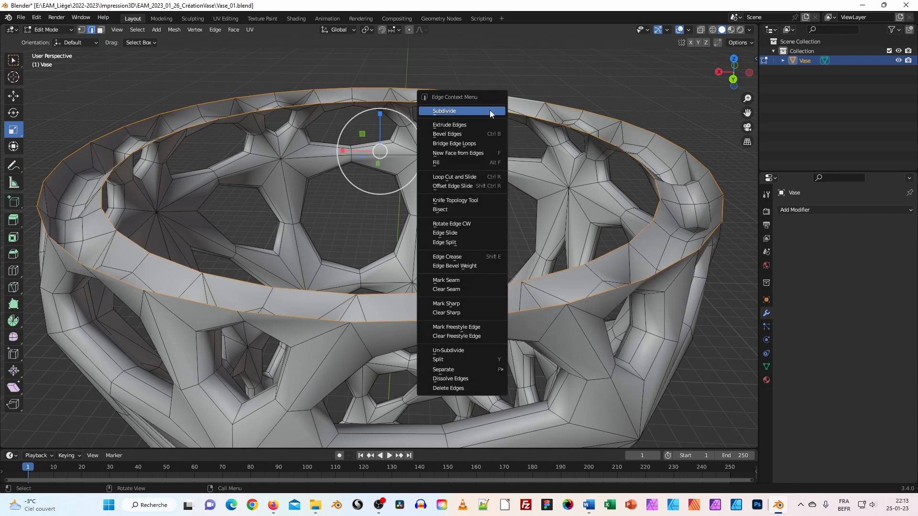
click(462, 143)
middle_drag(486, 193, 439, 197)
scroll(439, 197, down, 6)
middle_drag(344, 251, 106, 124)
scroll(332, 238, up, 4)
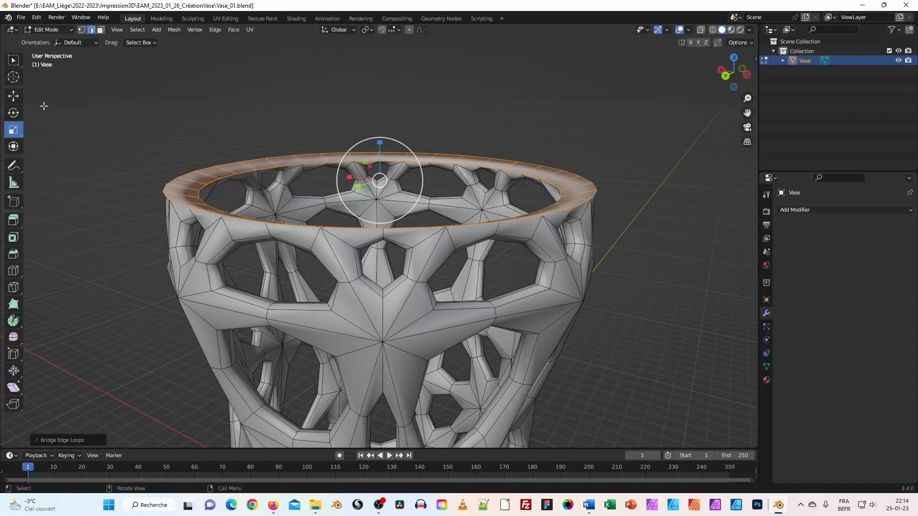
Move the bridged rim slightly upward along the Z axis, and return to Object Mode
click(13, 96)
drag(380, 143, 380, 133)
middle_drag(421, 215, 356, 210)
scroll(354, 221, down, 5)
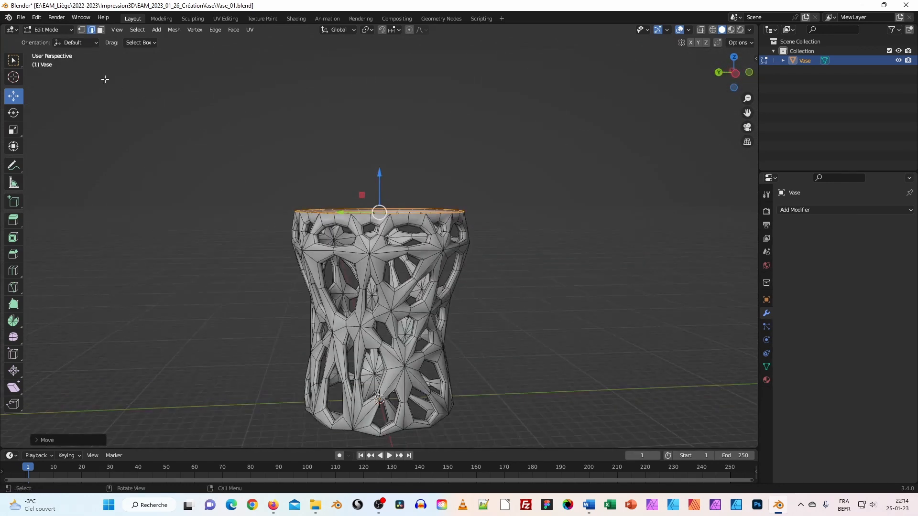
click(64, 29)
click(64, 41)
middle_drag(253, 196, 361, 220)
scroll(361, 215, down, 3)
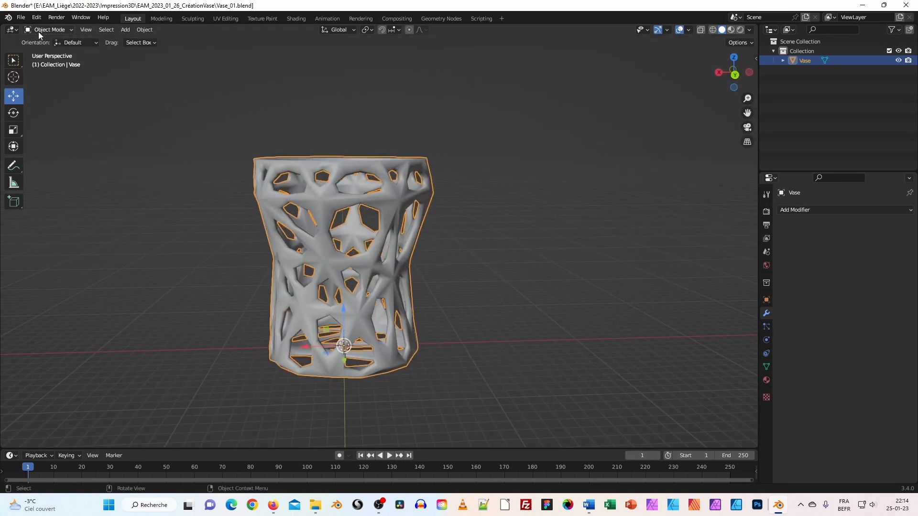
Export the vase as Vase_01.stl in the project folder, and save the Blender file
click(21, 18)
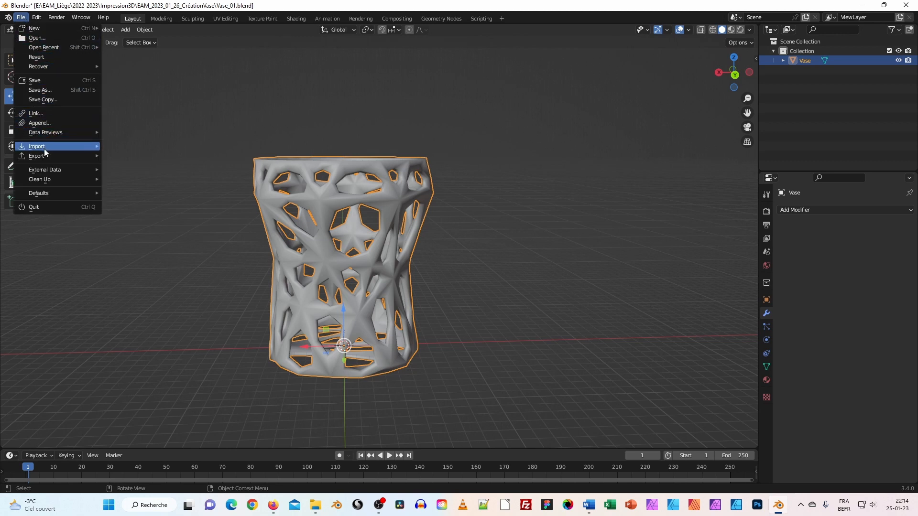
mouse_move(44, 157)
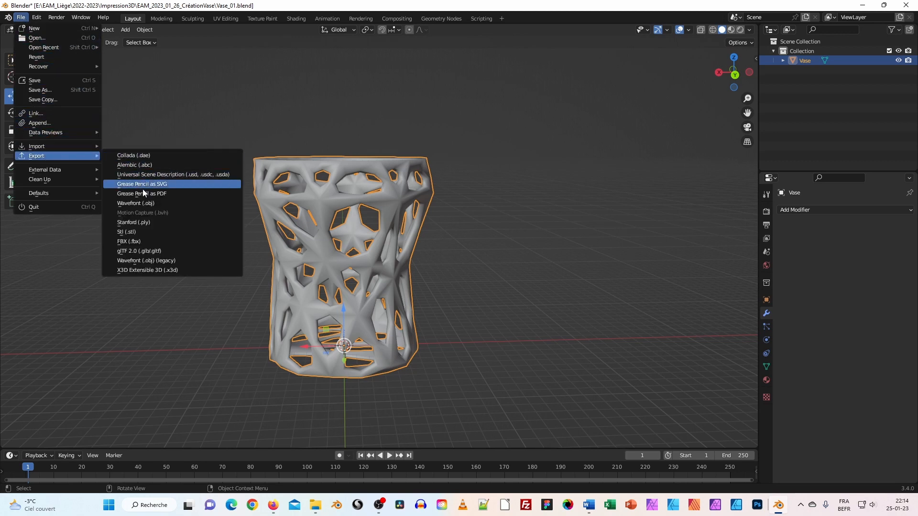
click(139, 232)
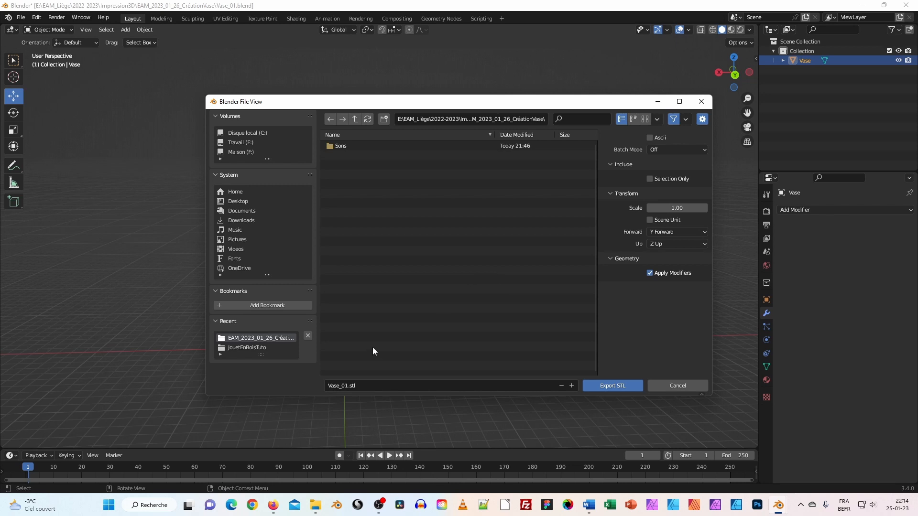
click(623, 386)
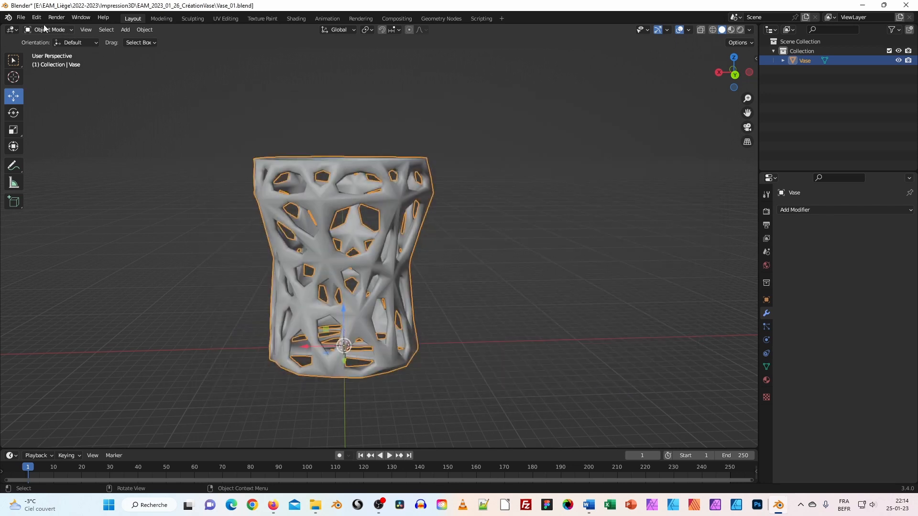
click(21, 17)
click(36, 79)
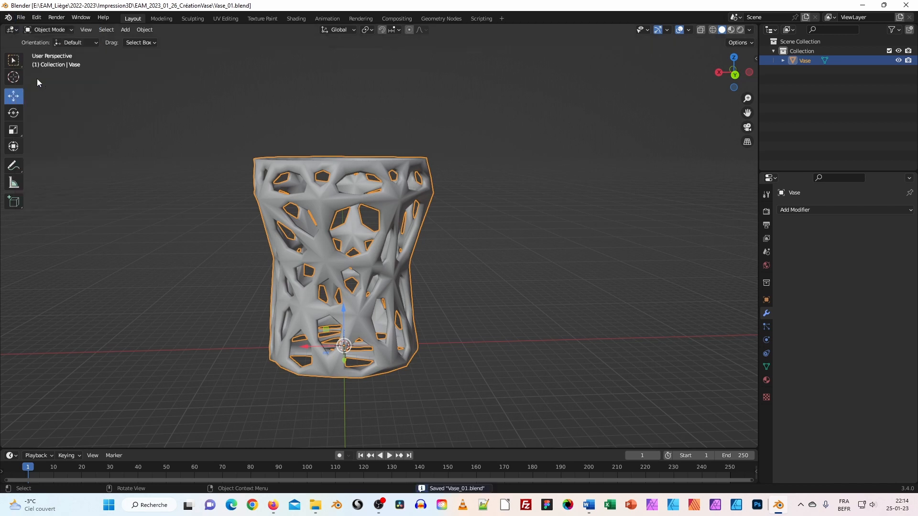
middle_drag(467, 221, 393, 251)
scroll(359, 287, up, 4)
scroll(359, 288, down, 4)
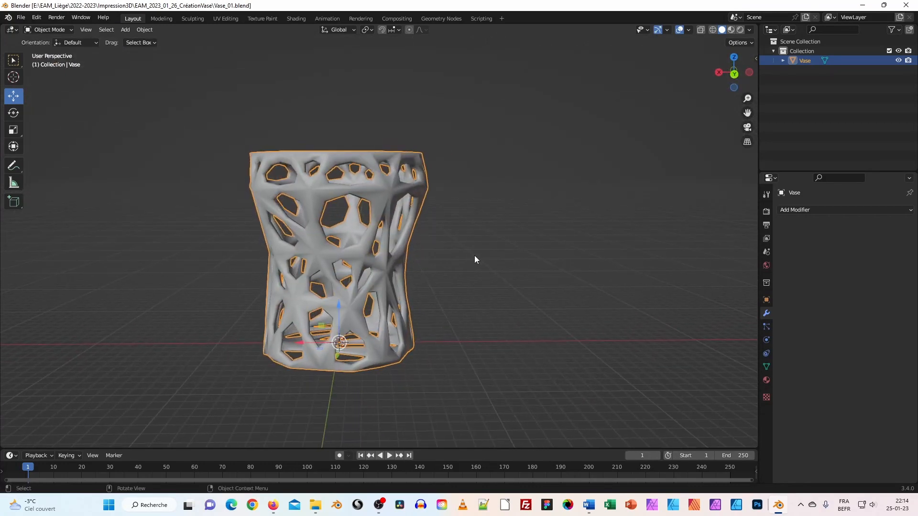
middle_drag(418, 213, 415, 220)
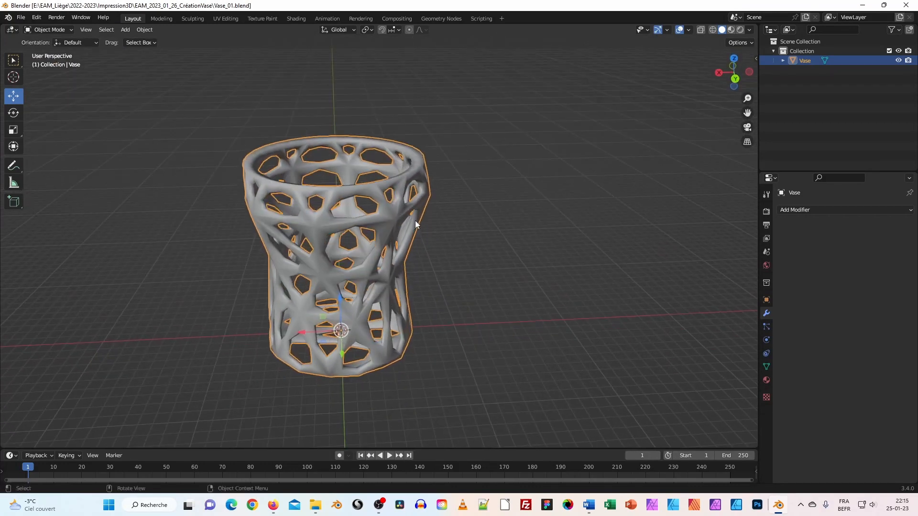